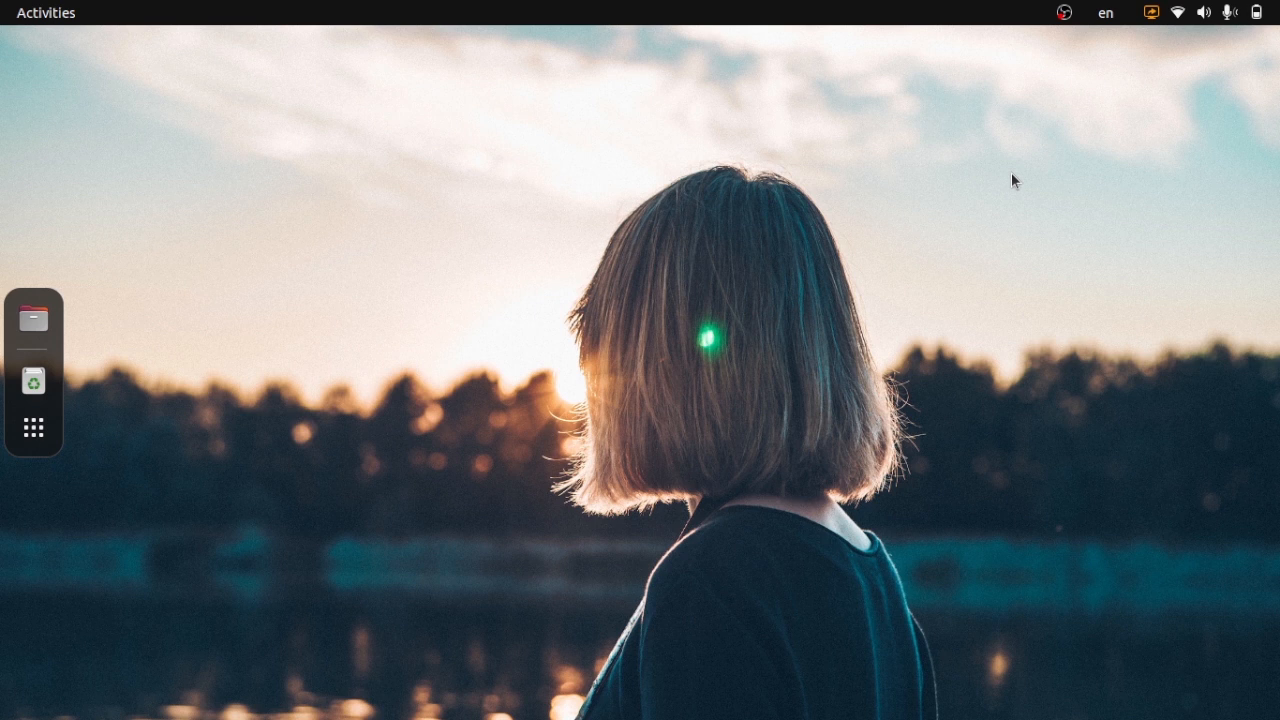
Open a terminal and refresh the package lists with sudo apt update, authenticating with the account password.
{"action": "key", "text": "ctrl+alt+t"}
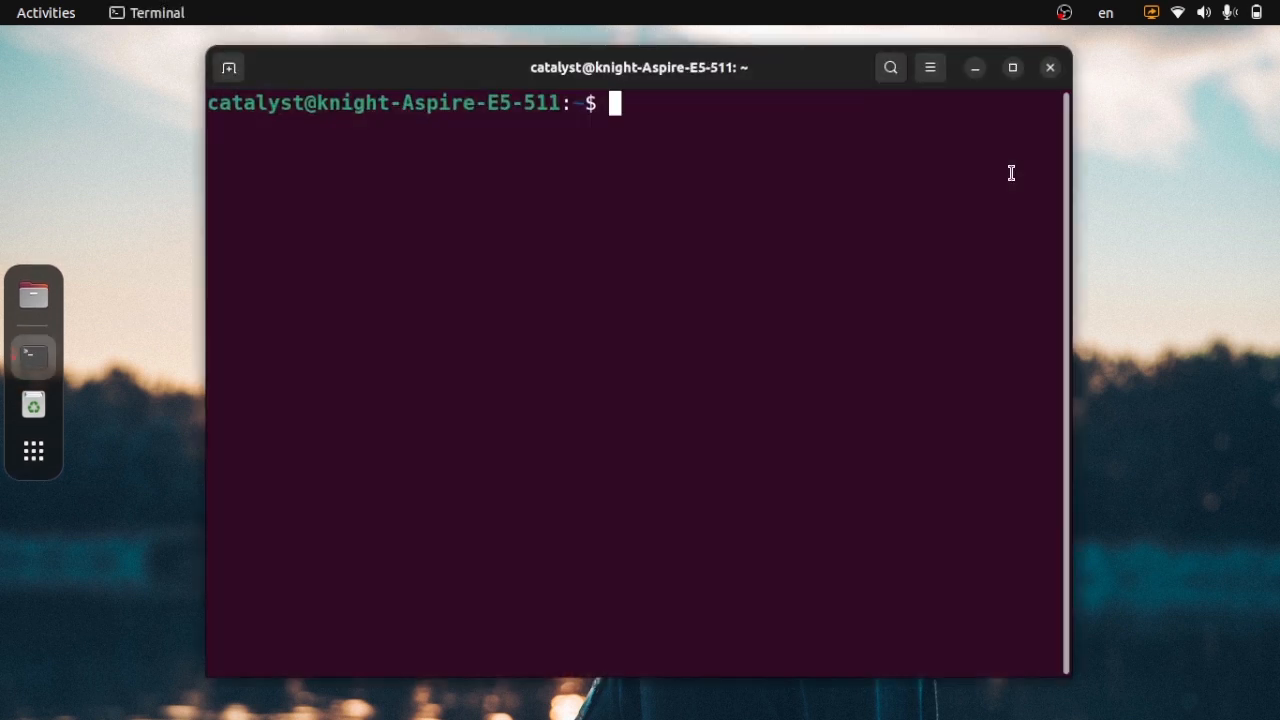
{"action": "type", "text": "sudo "}
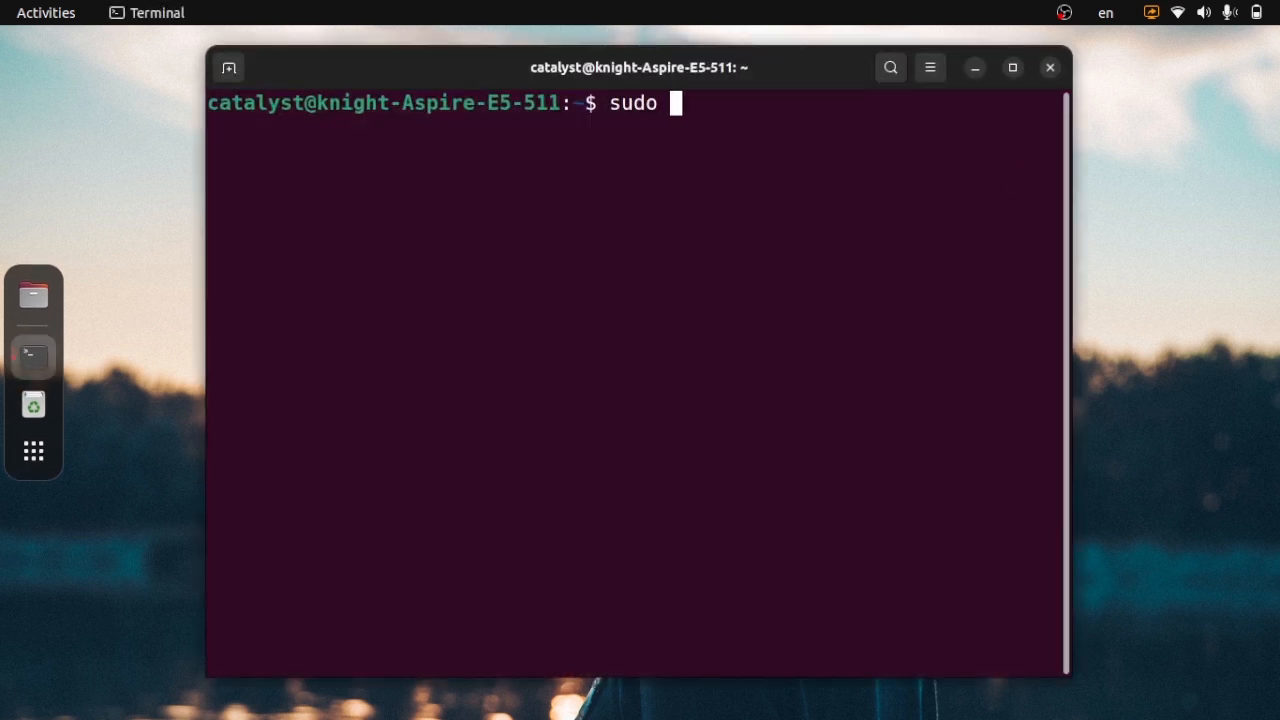
{"action": "type", "text": "apt update"}
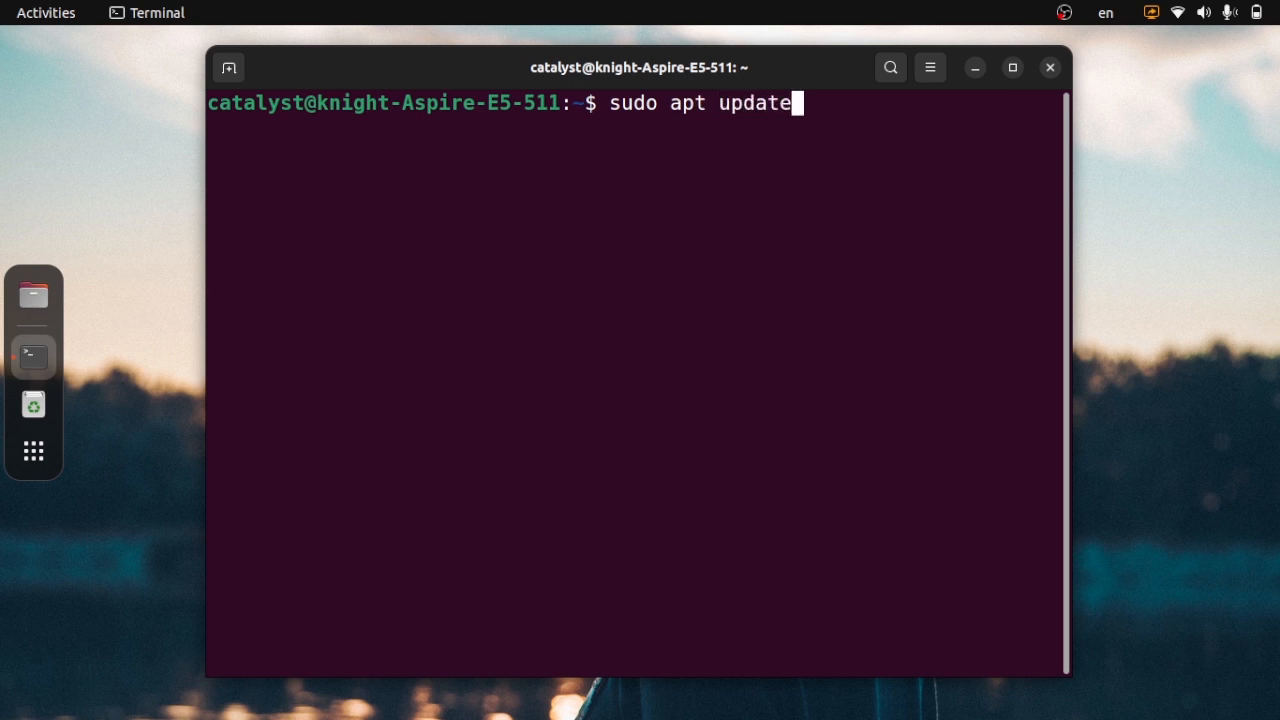
{"action": "key", "text": "Return"}
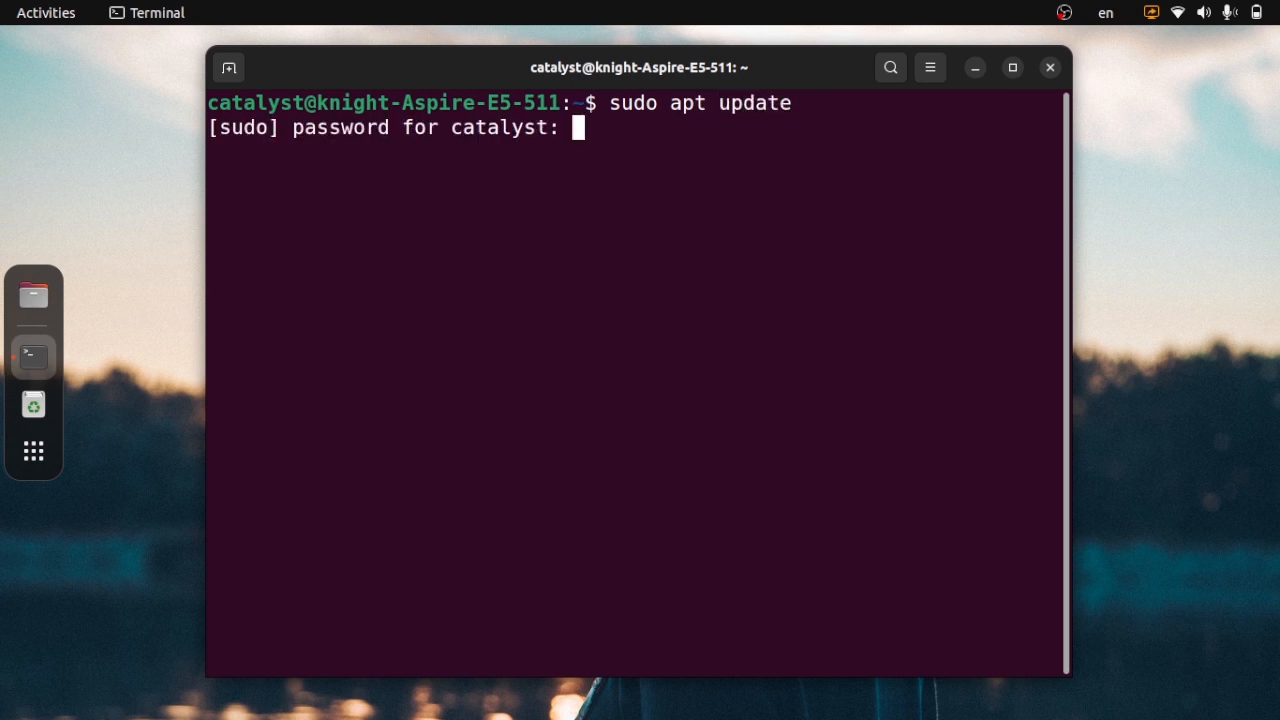
{"action": "key", "text": "Return"}
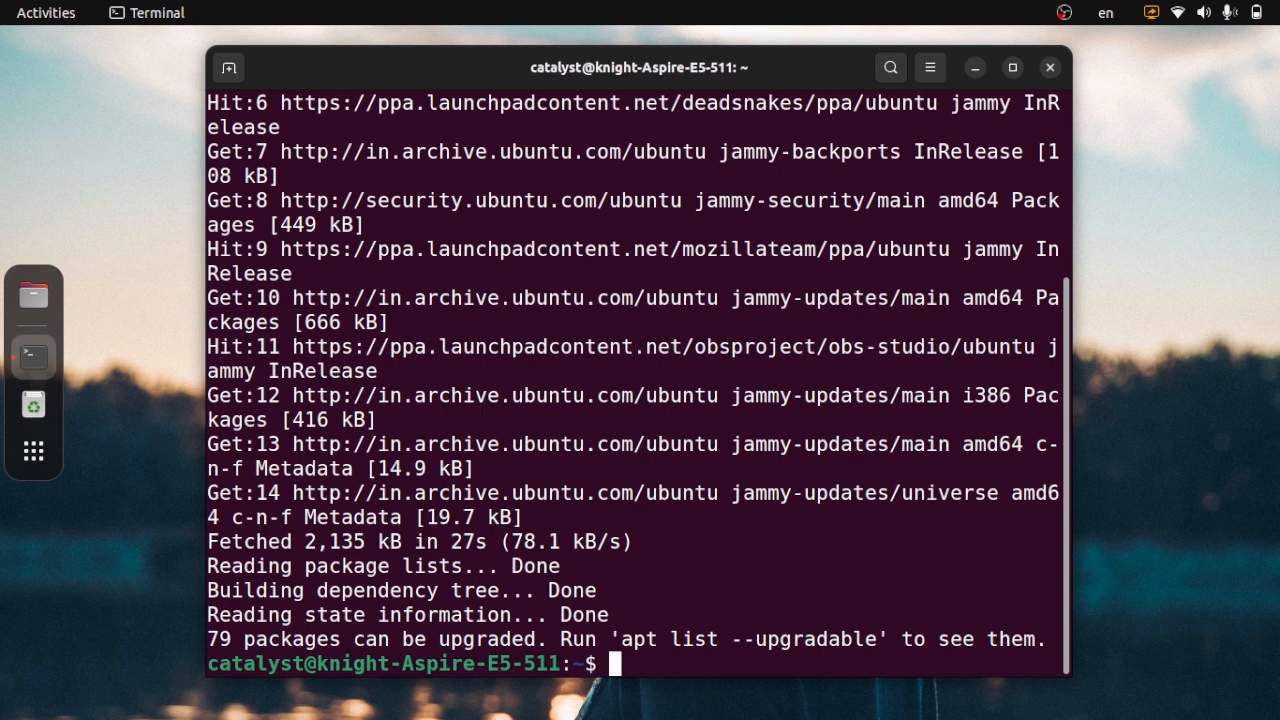
Clear the terminal output and install BleachBit with sudo apt install bleachbit.
{"action": "type", "text": "clear"}
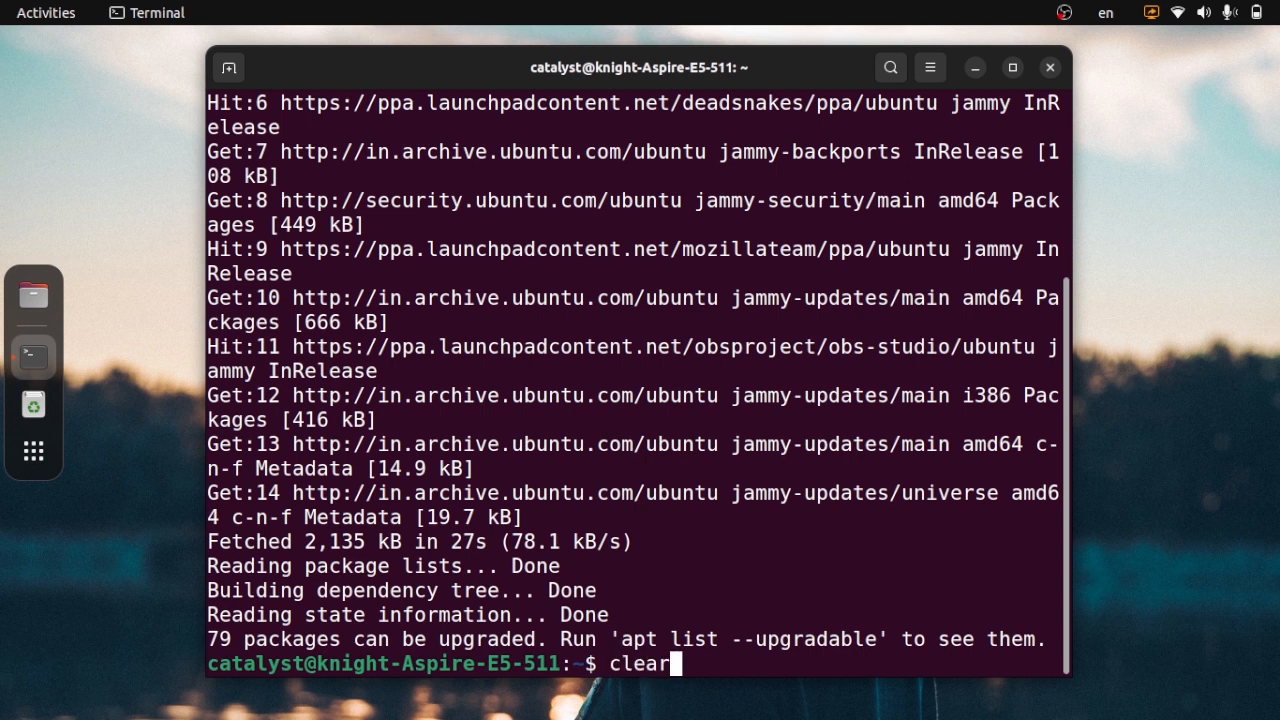
{"action": "key", "text": "Return"}
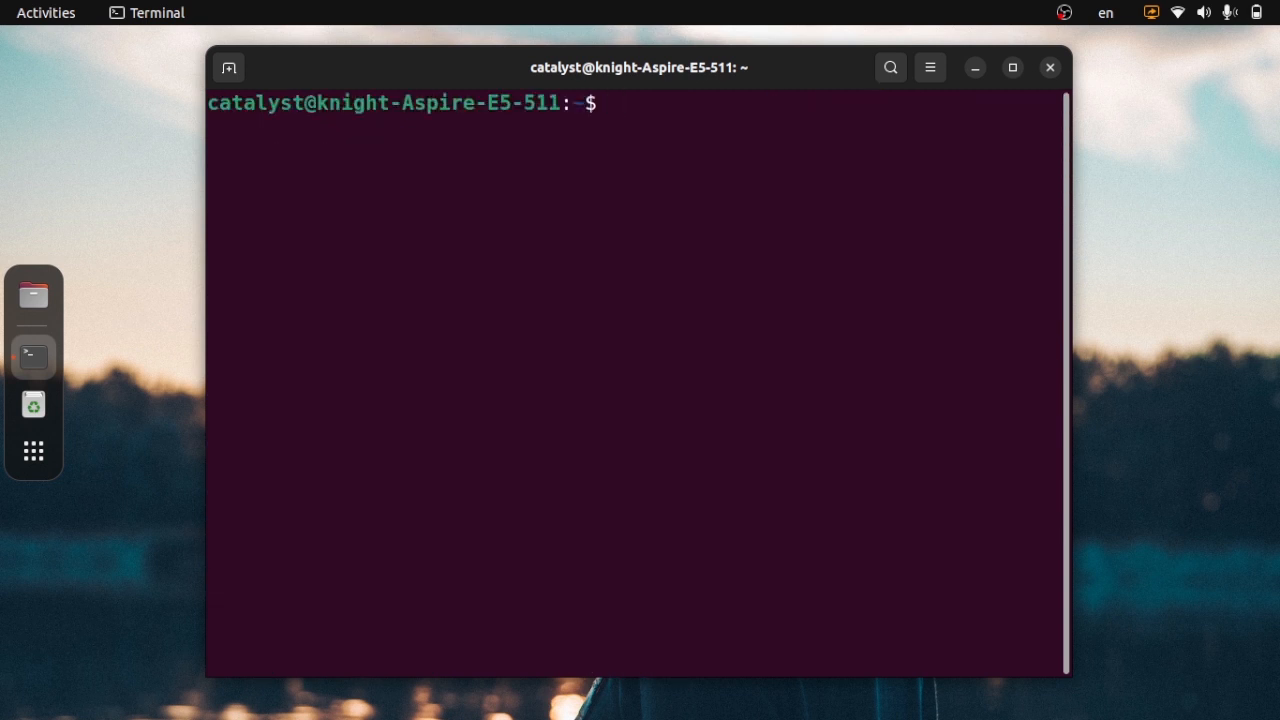
{"action": "type", "text": "sudo apt install bl"}
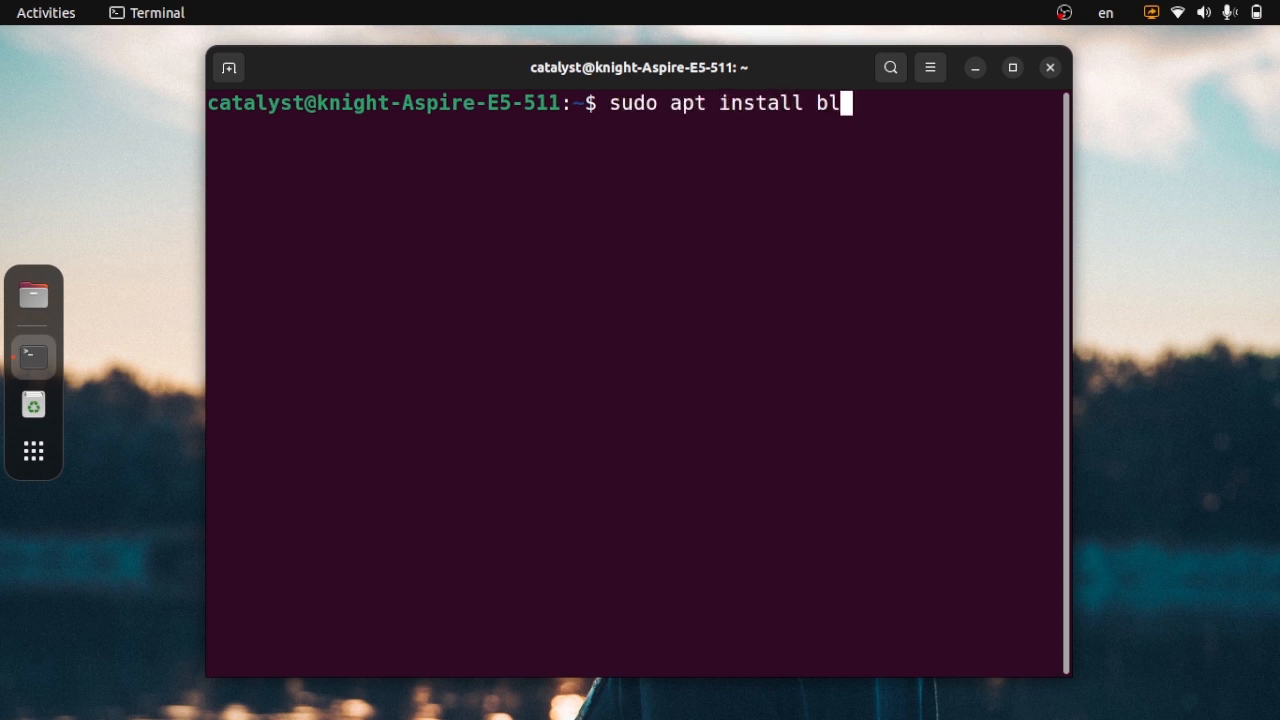
{"action": "type", "text": "eachbit"}
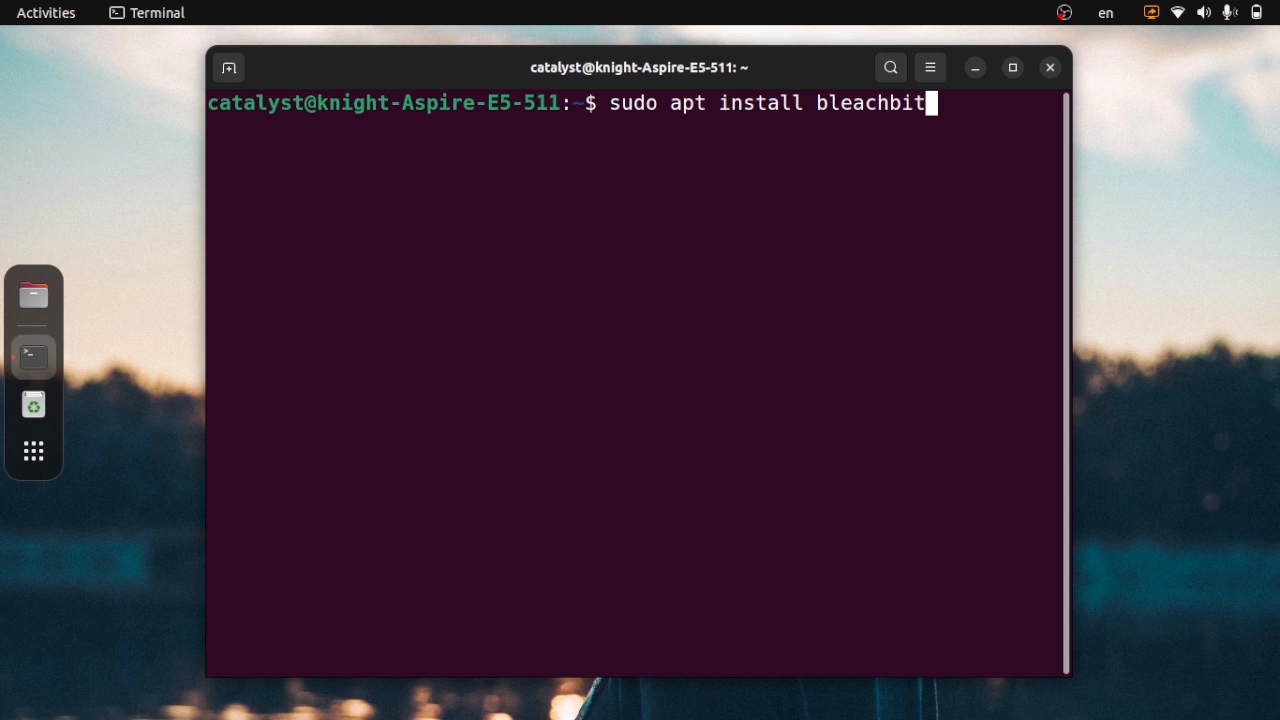
{"action": "key", "text": "Return"}
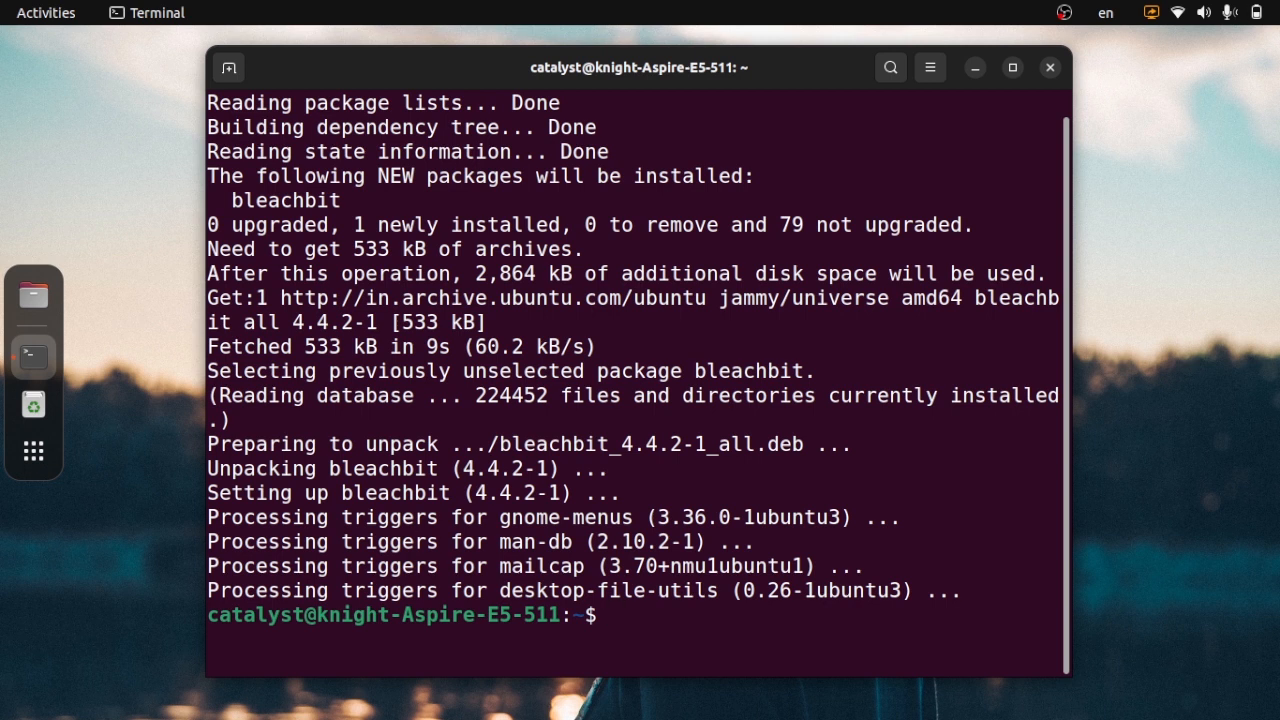
Close the terminal, then search the installed applications for "bleach" and launch the regular, non-root BleachBit.
{"action": "type", "text": "bleachbit"}
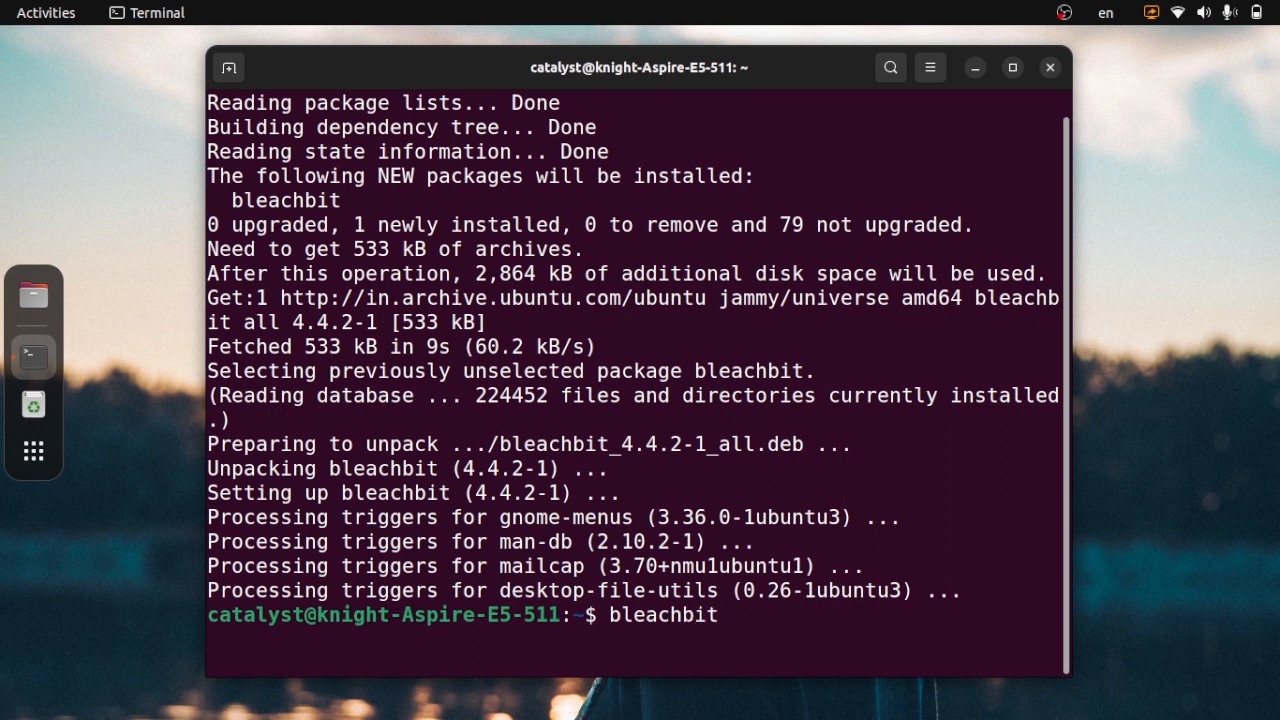
{"action": "left_click", "coordinate": [1048, 68]}
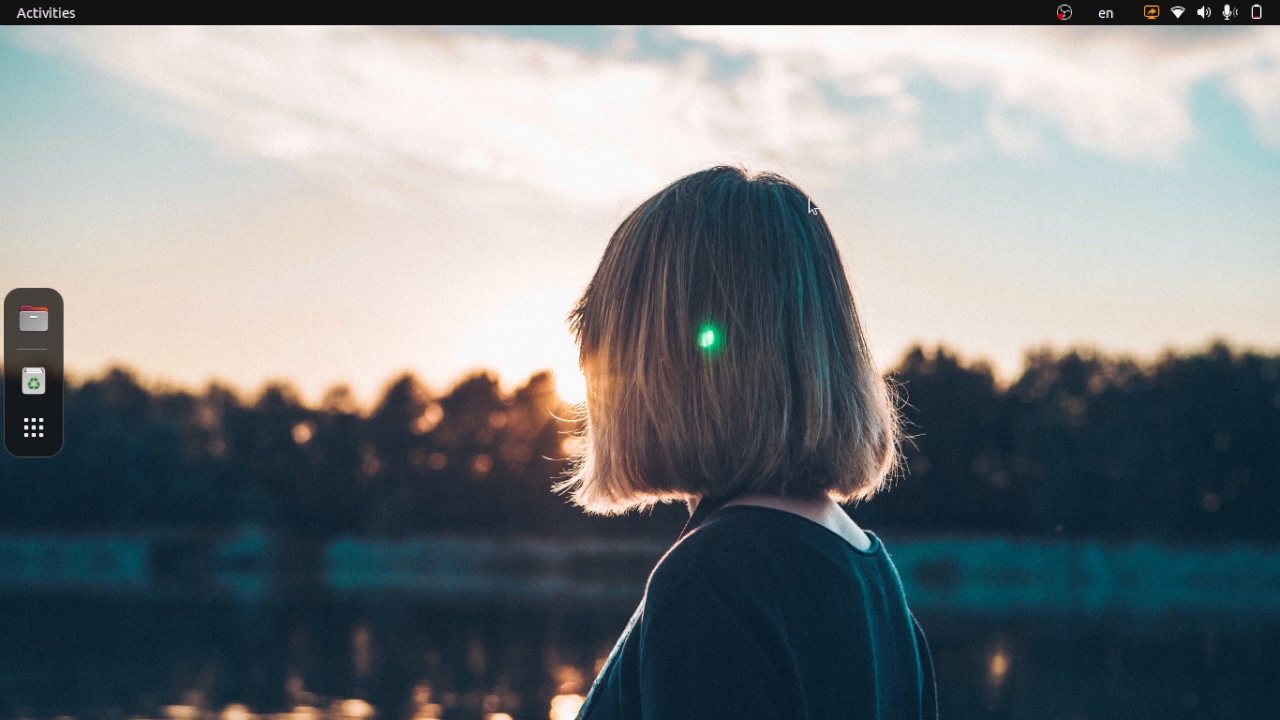
{"action": "left_click", "coordinate": [46, 12]}
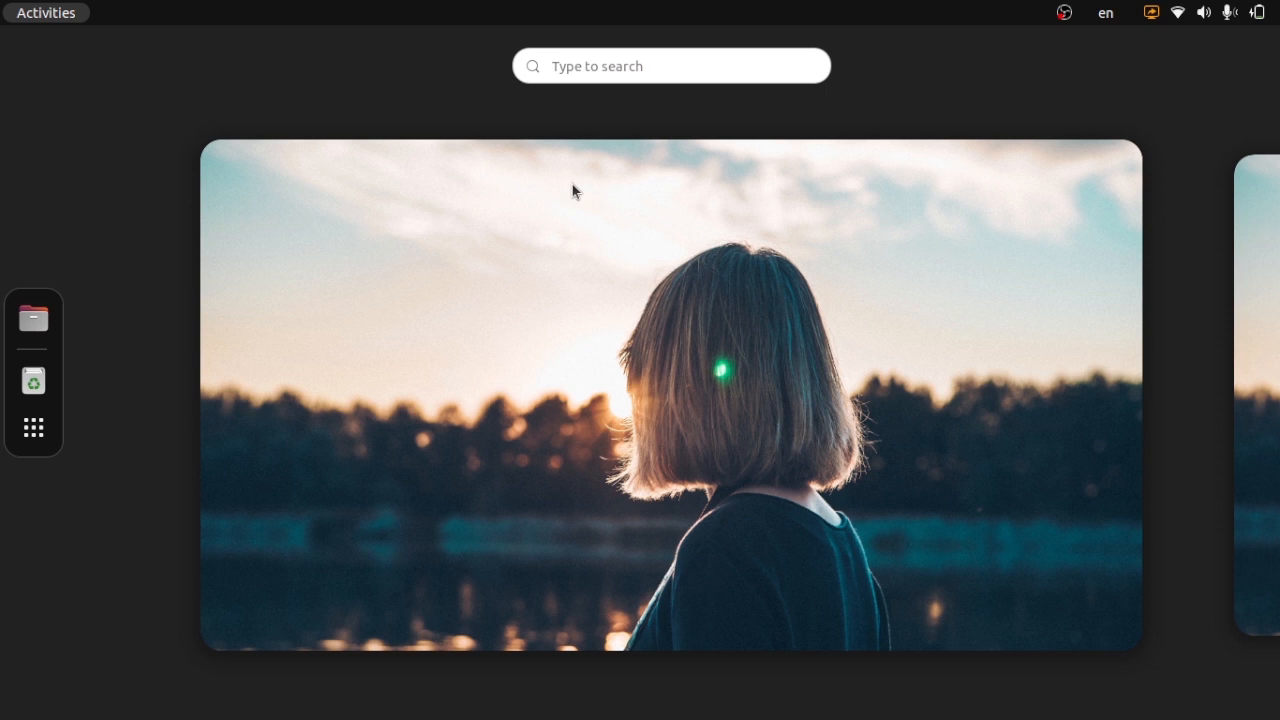
{"action": "type", "text": "bleach"}
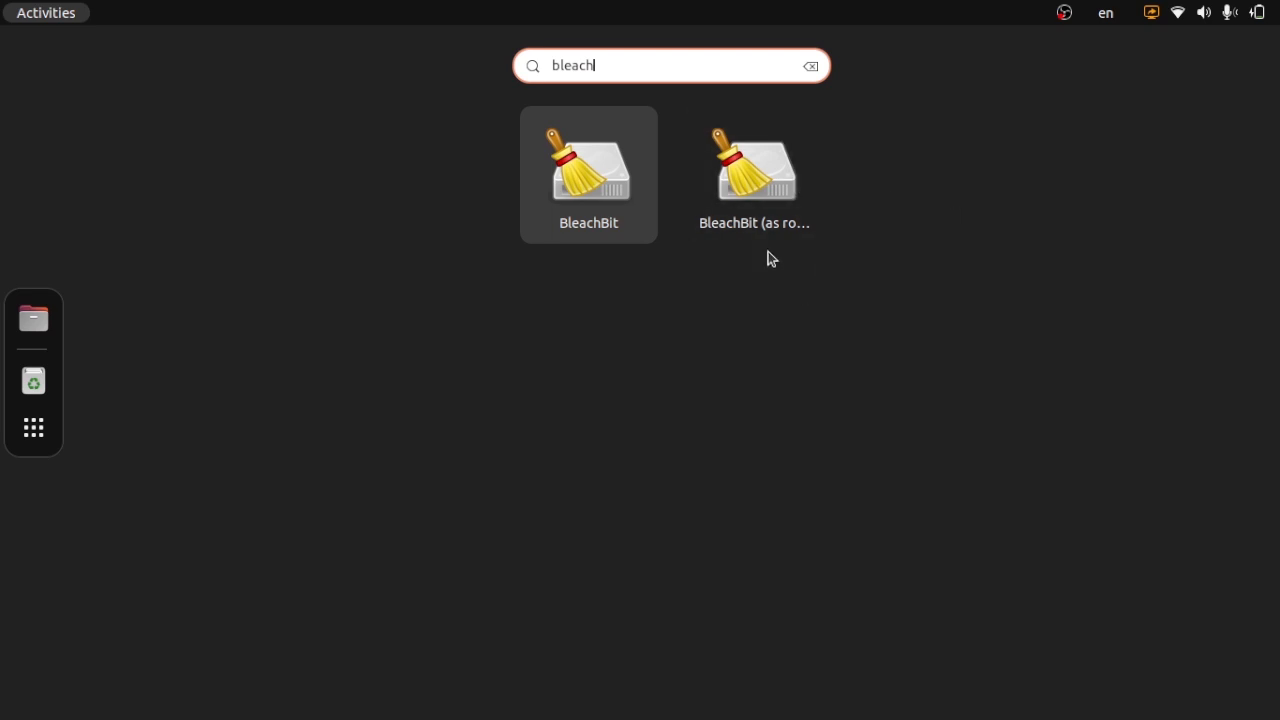
{"action": "right_click", "coordinate": [608, 185]}
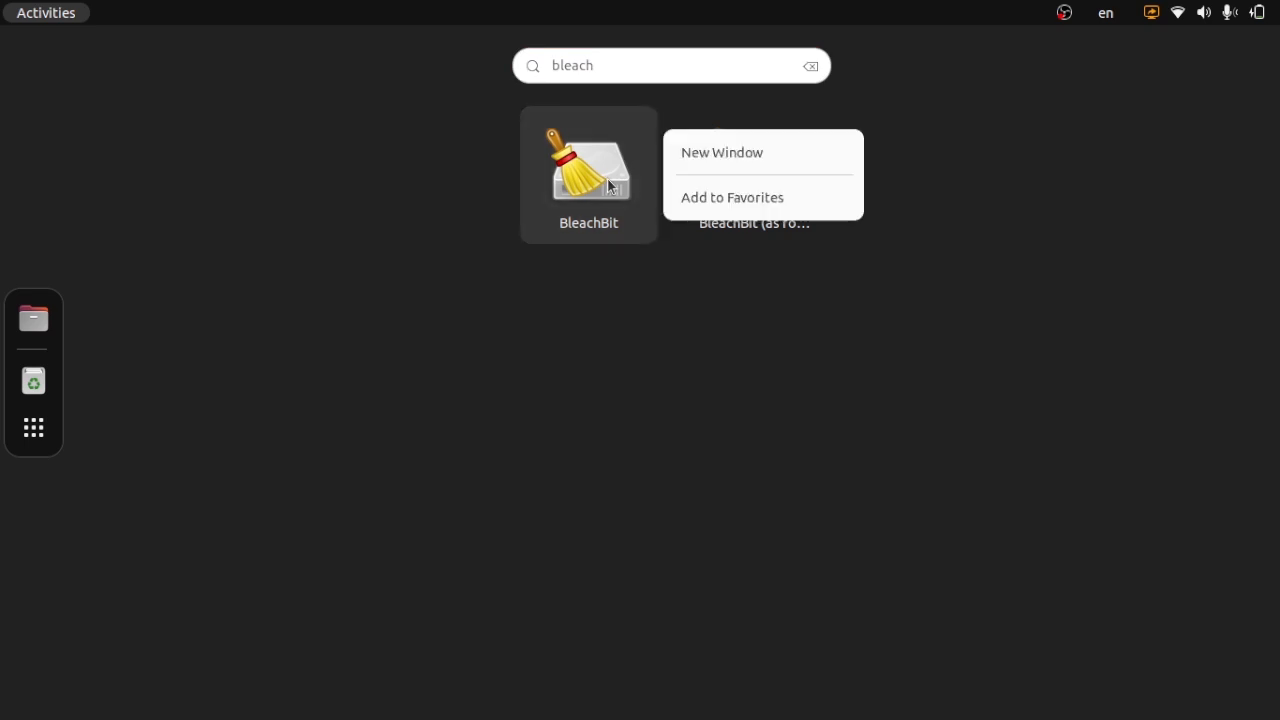
{"action": "key", "text": "Escape"}
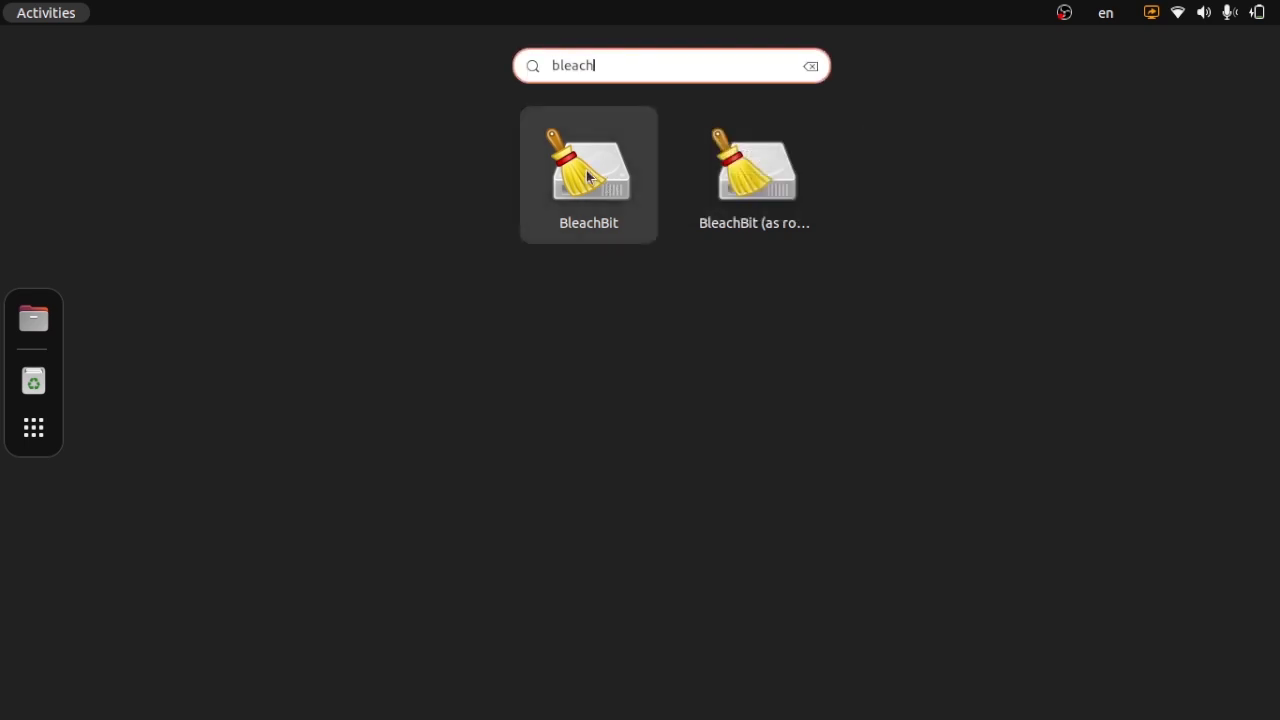
{"action": "left_click", "coordinate": [611, 136]}
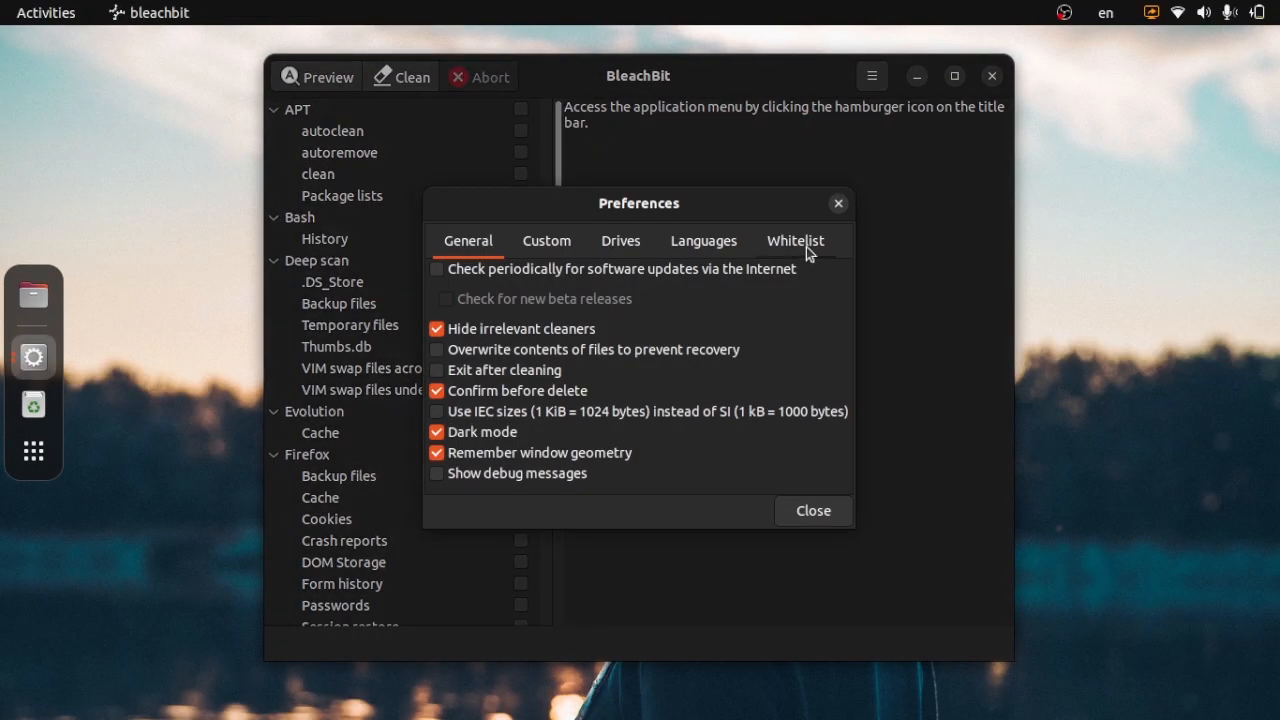
Close the Preferences dialog with its default settings and display the description of the Firefox cleaner.
{"action": "left_click", "coordinate": [845, 513]}
{"action": "left_click_drag", "start_coordinate": [729, 106], "coordinate": [756, 98]}
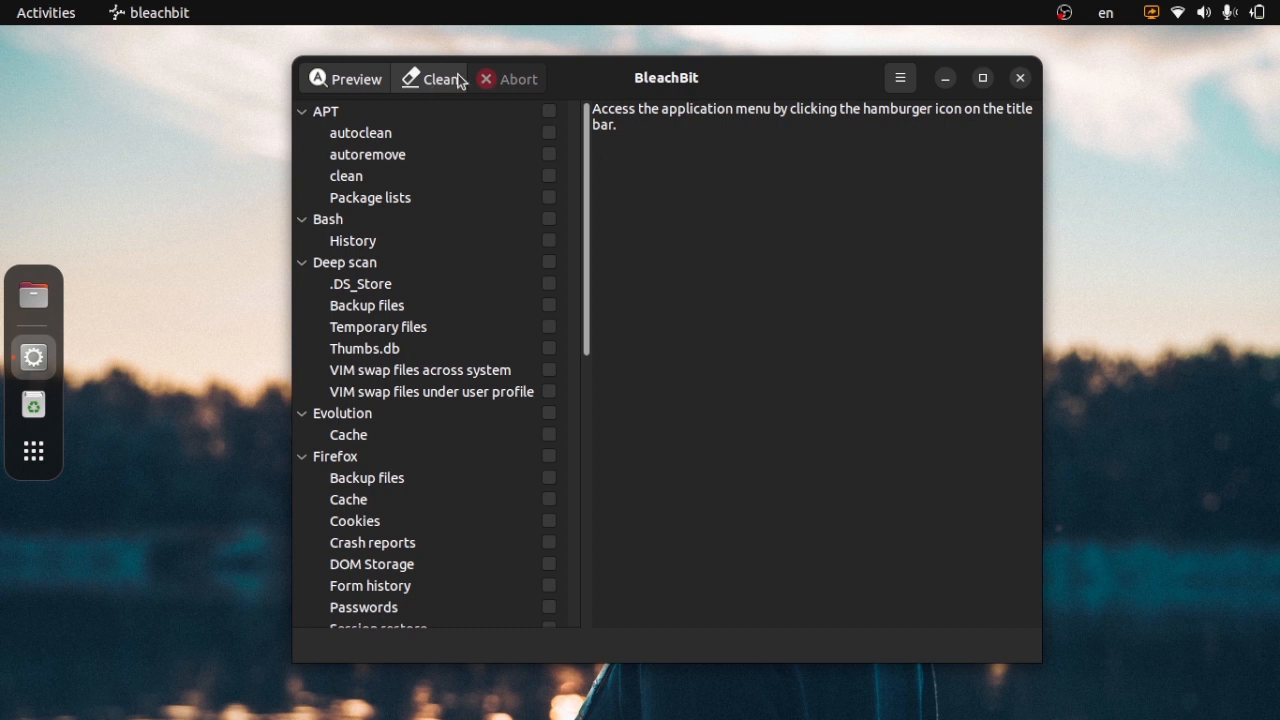
{"action": "left_click_drag", "start_coordinate": [586, 146], "coordinate": [580, 197]}
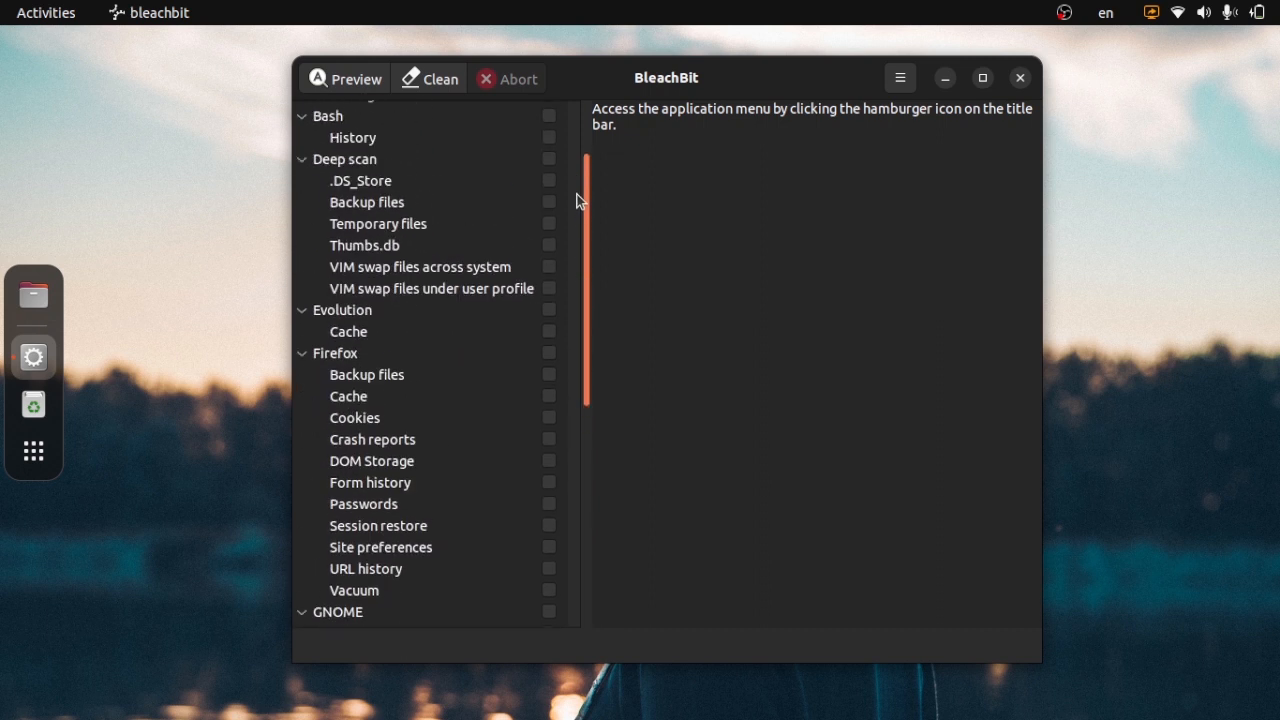
{"action": "left_click", "coordinate": [405, 362]}
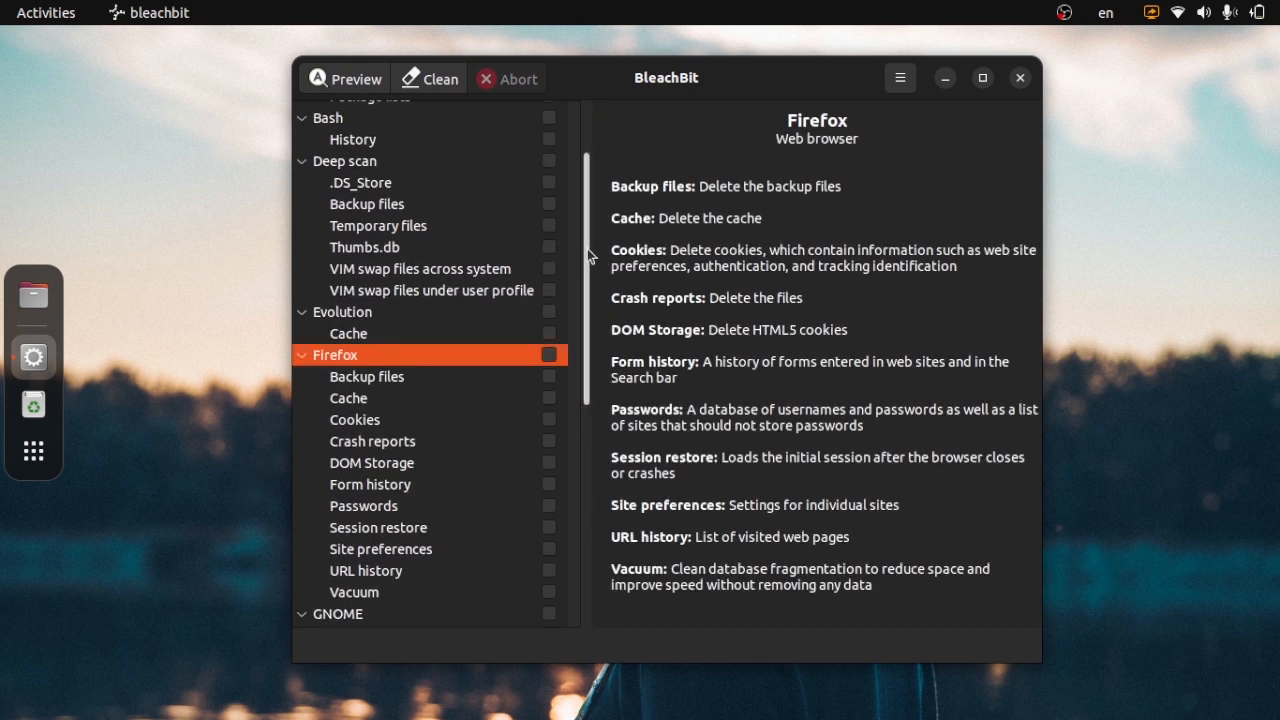
Enable all cleaning options of the Firefox group except Passwords, declining the deletion of saved passwords.
{"action": "scroll", "coordinate": [586, 284], "scroll_direction": "down", "scroll_amount": 2}
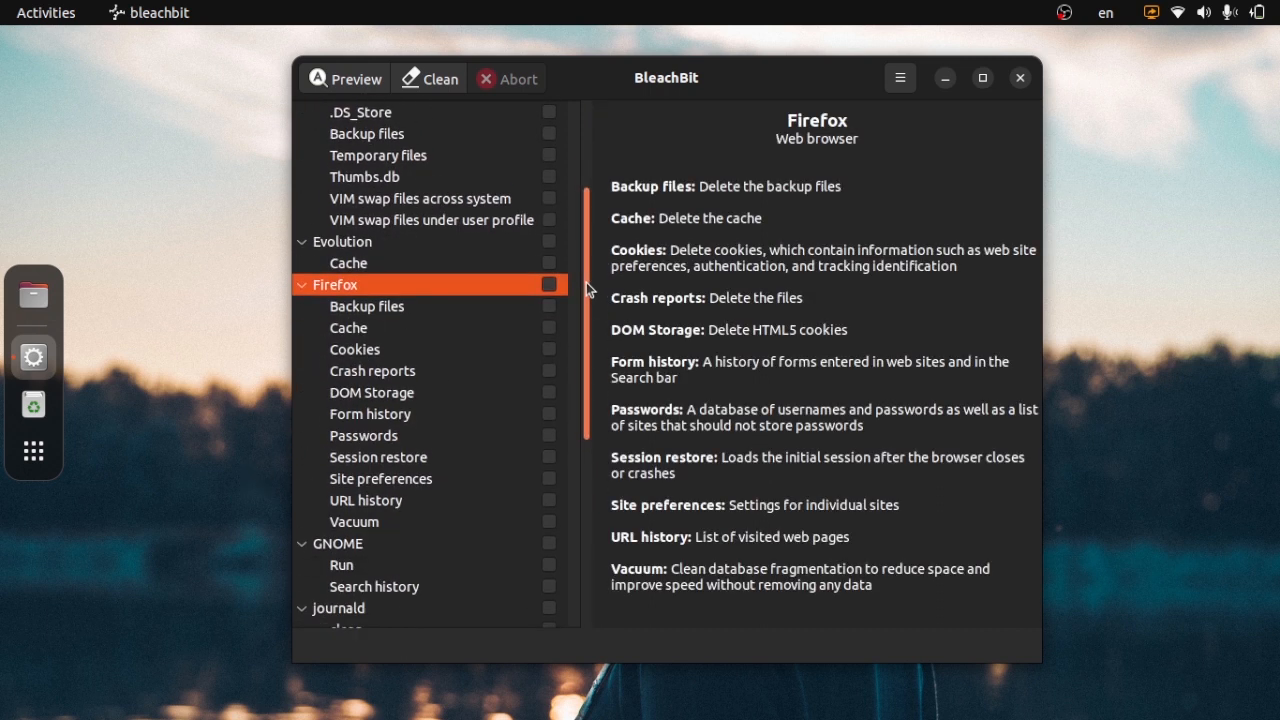
{"action": "scroll", "coordinate": [586, 282], "scroll_direction": "down", "scroll_amount": 5}
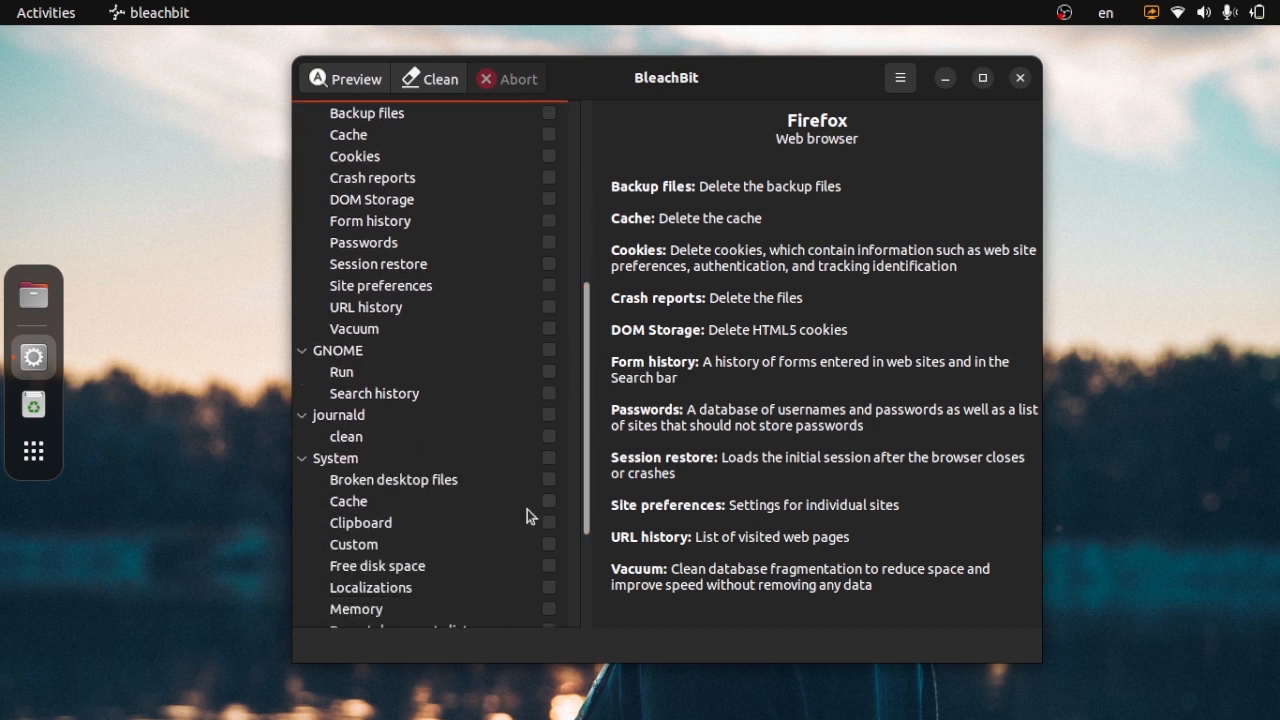
{"action": "left_click_drag", "start_coordinate": [585, 445], "coordinate": [577, 384]}
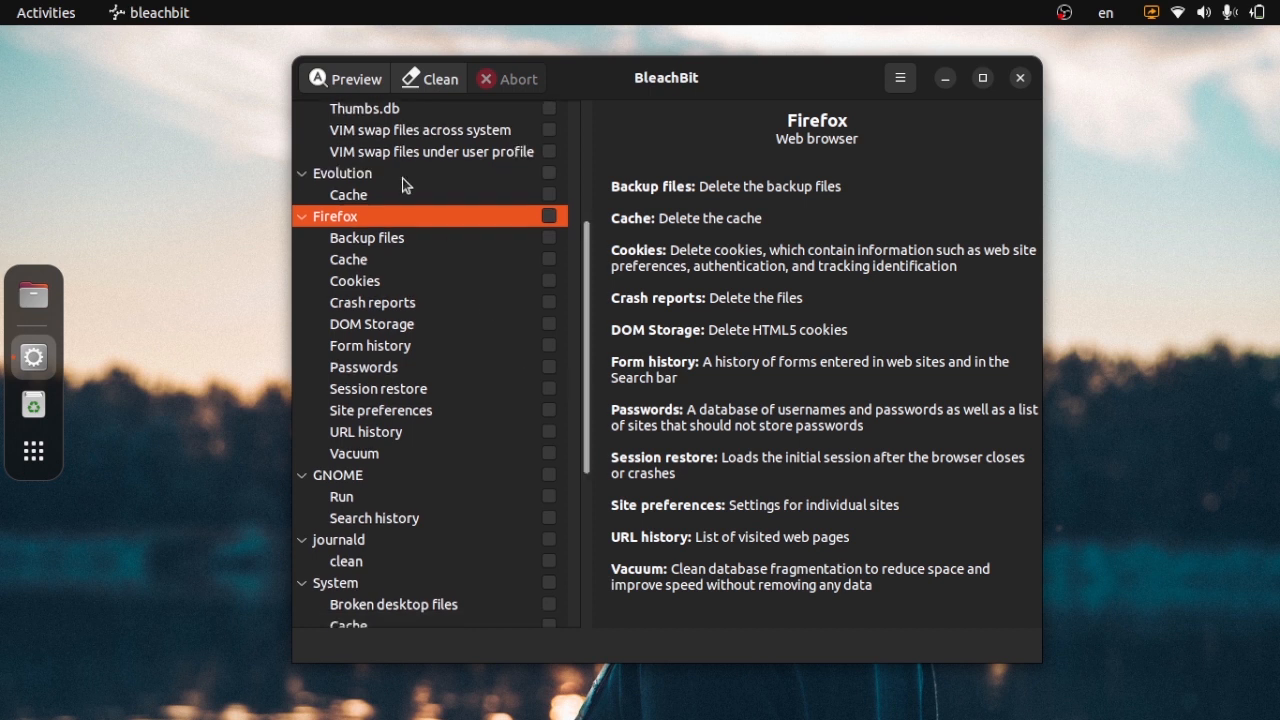
{"action": "left_click", "coordinate": [548, 216]}
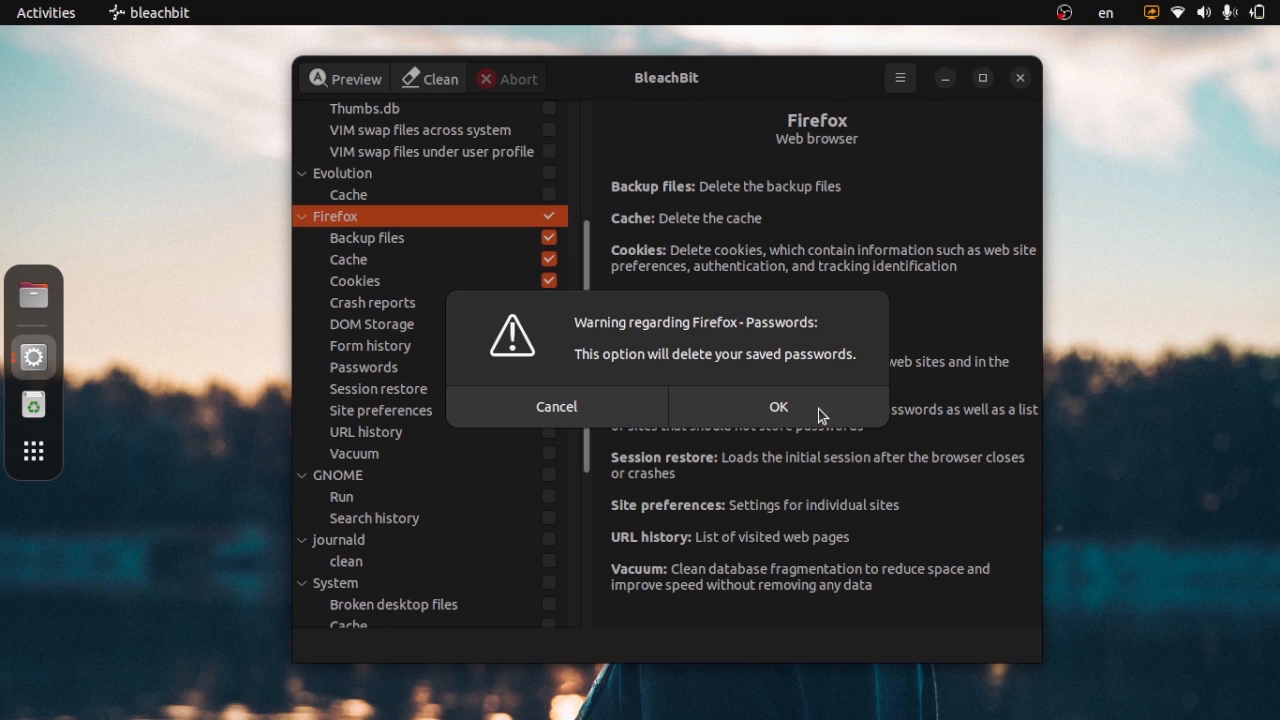
{"action": "left_click", "coordinate": [510, 393]}
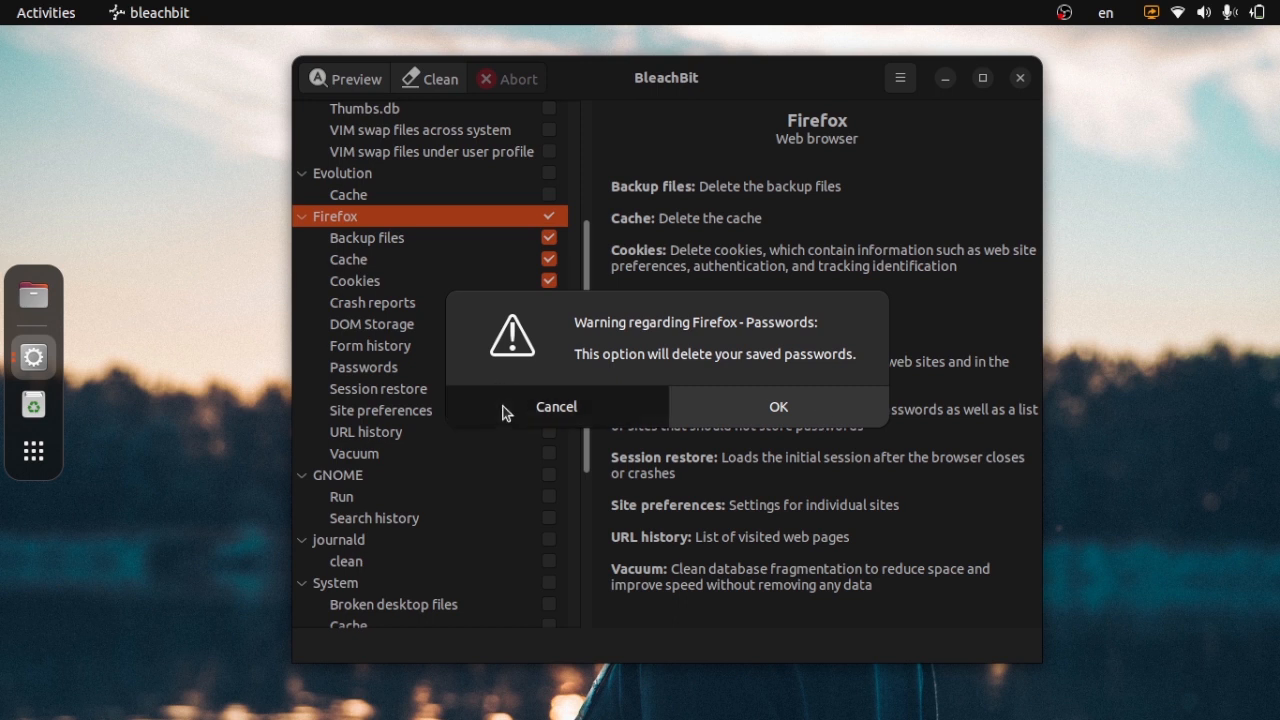
{"action": "left_click", "coordinate": [430, 367]}
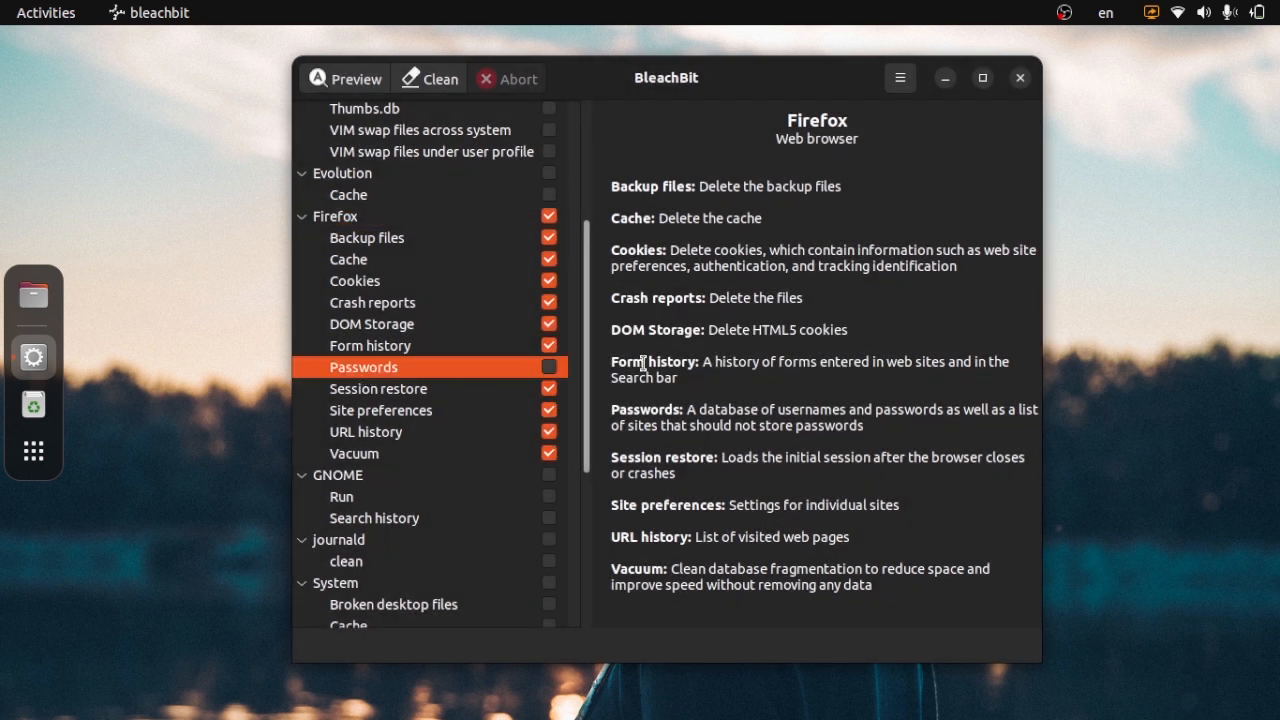
Enable the Broken desktop files option in the System group.
{"action": "left_click_drag", "start_coordinate": [591, 361], "coordinate": [400, 609]}
{"action": "left_click", "coordinate": [525, 366]}
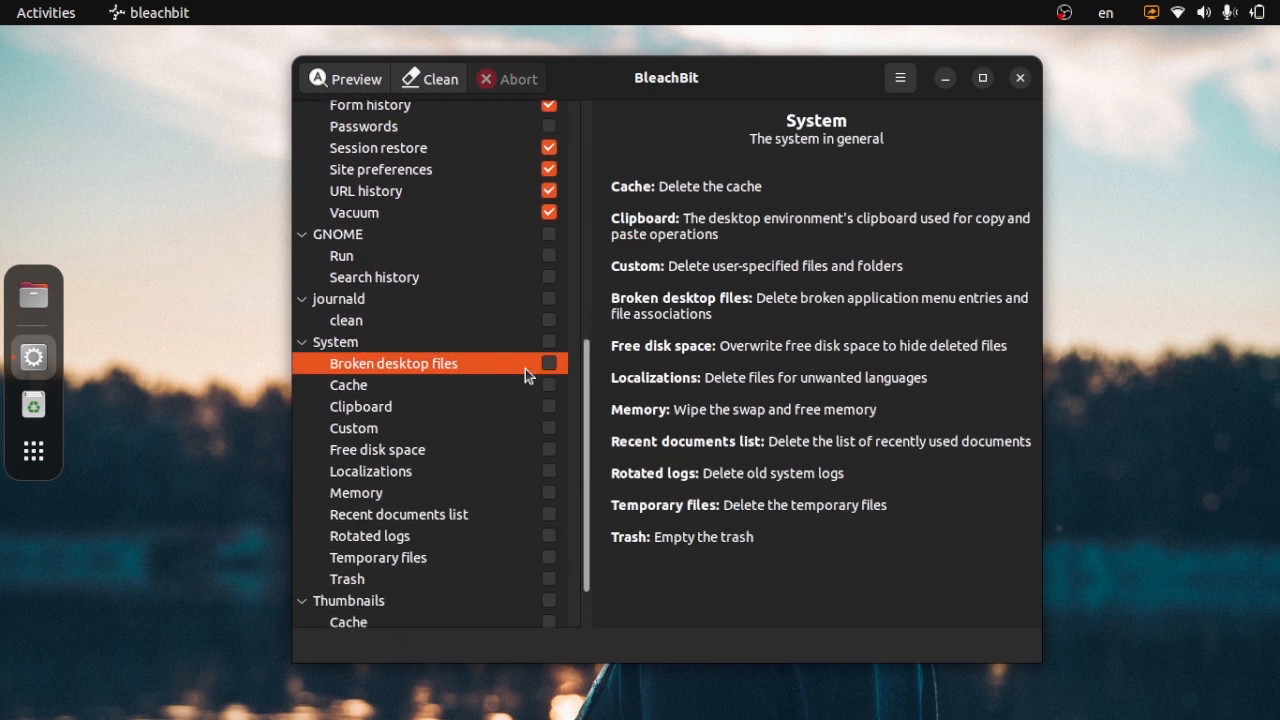
{"action": "left_click", "coordinate": [554, 369]}
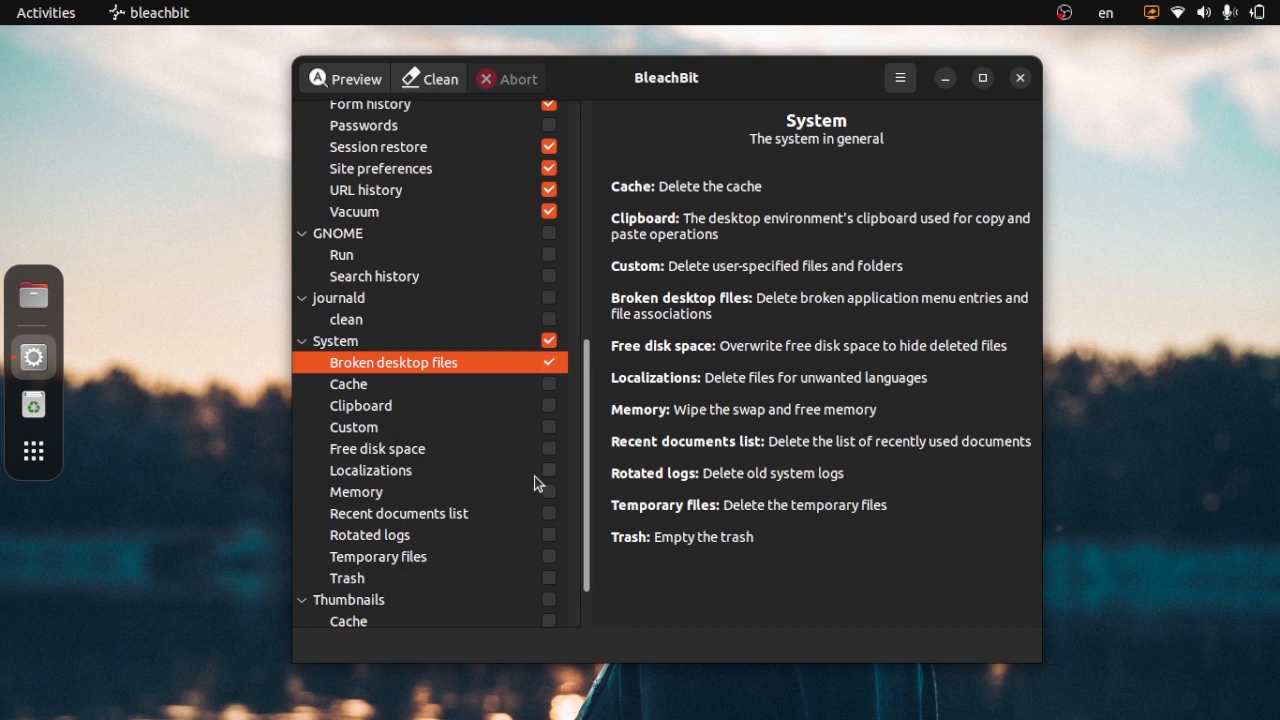
Review the whole list of cleaners and their selected options, including the description of the APT cleaner.
{"action": "scroll", "coordinate": [587, 385], "scroll_direction": "down", "scroll_amount": 1}
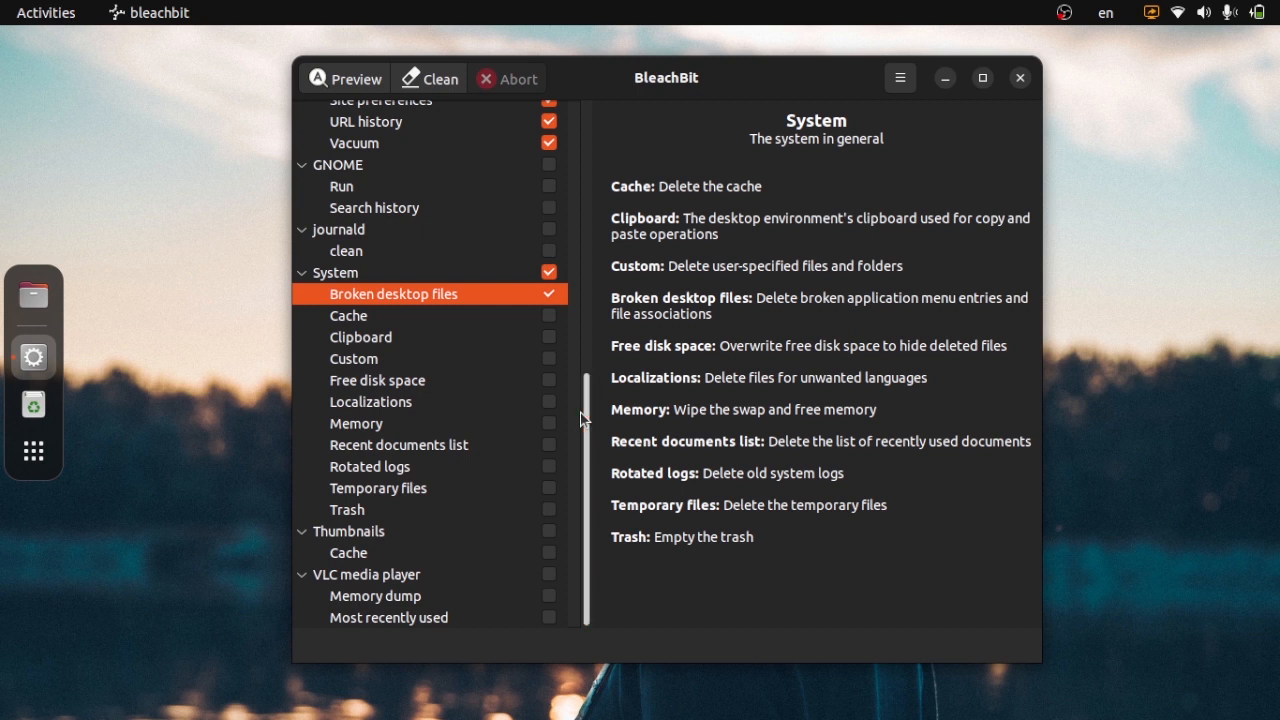
{"action": "left_click_drag", "start_coordinate": [585, 409], "coordinate": [585, 137]}
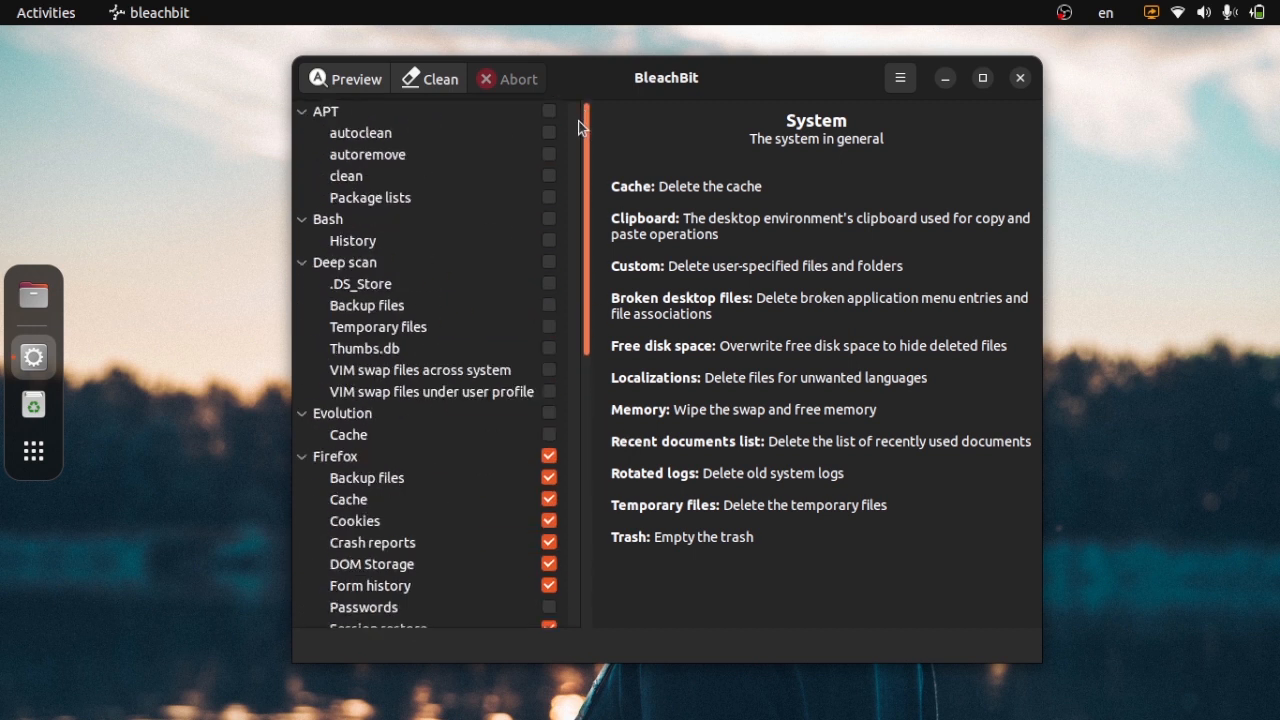
{"action": "left_click", "coordinate": [428, 115]}
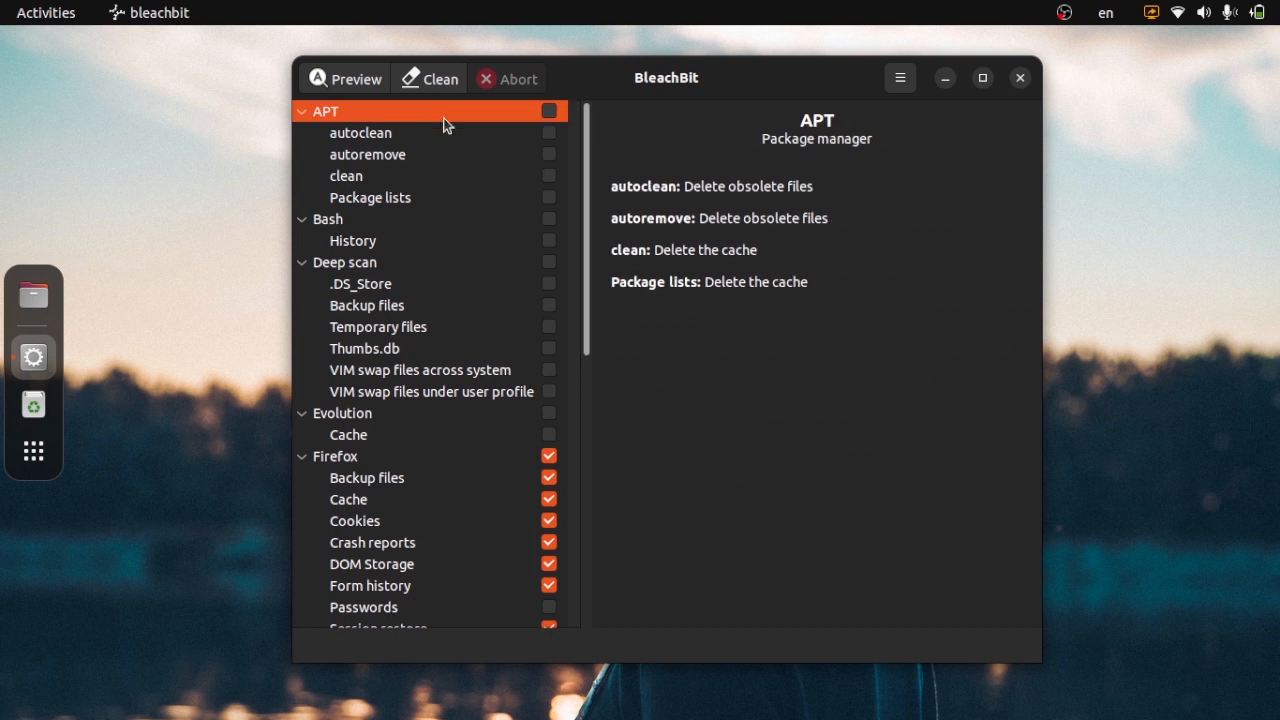
{"action": "left_click_drag", "start_coordinate": [580, 134], "coordinate": [589, 465]}
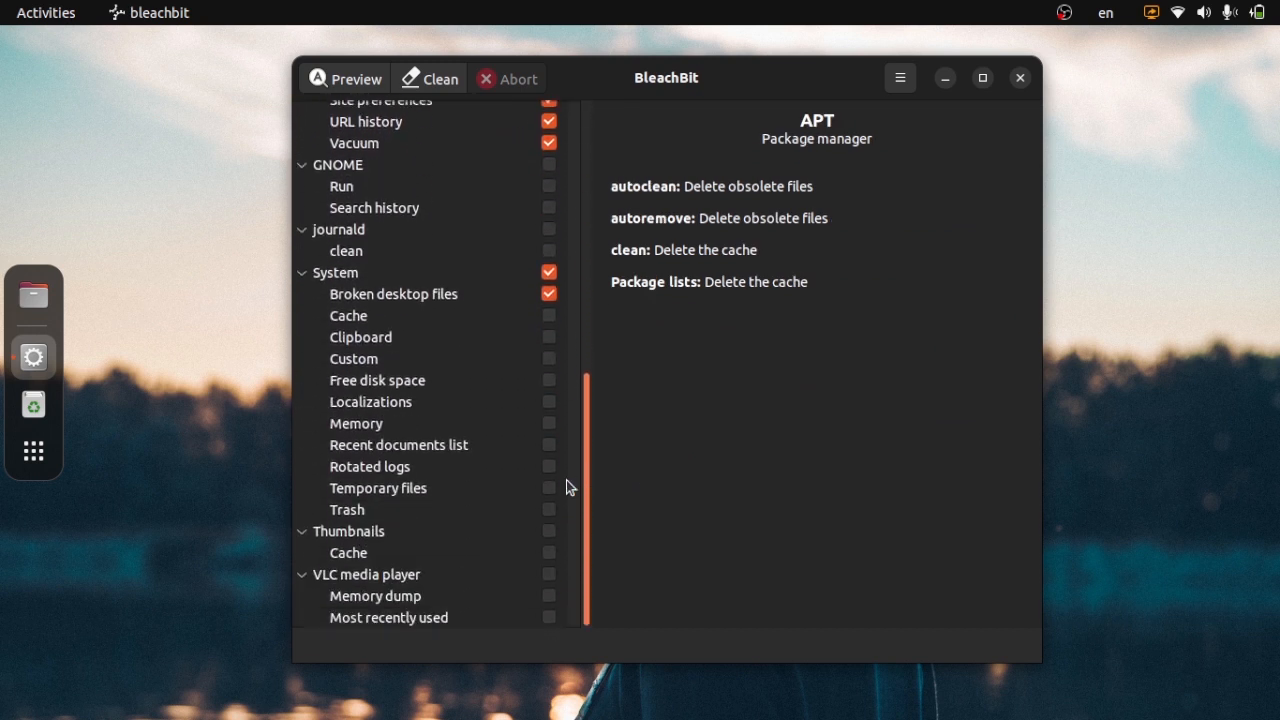
{"action": "left_click_drag", "start_coordinate": [580, 437], "coordinate": [590, 407]}
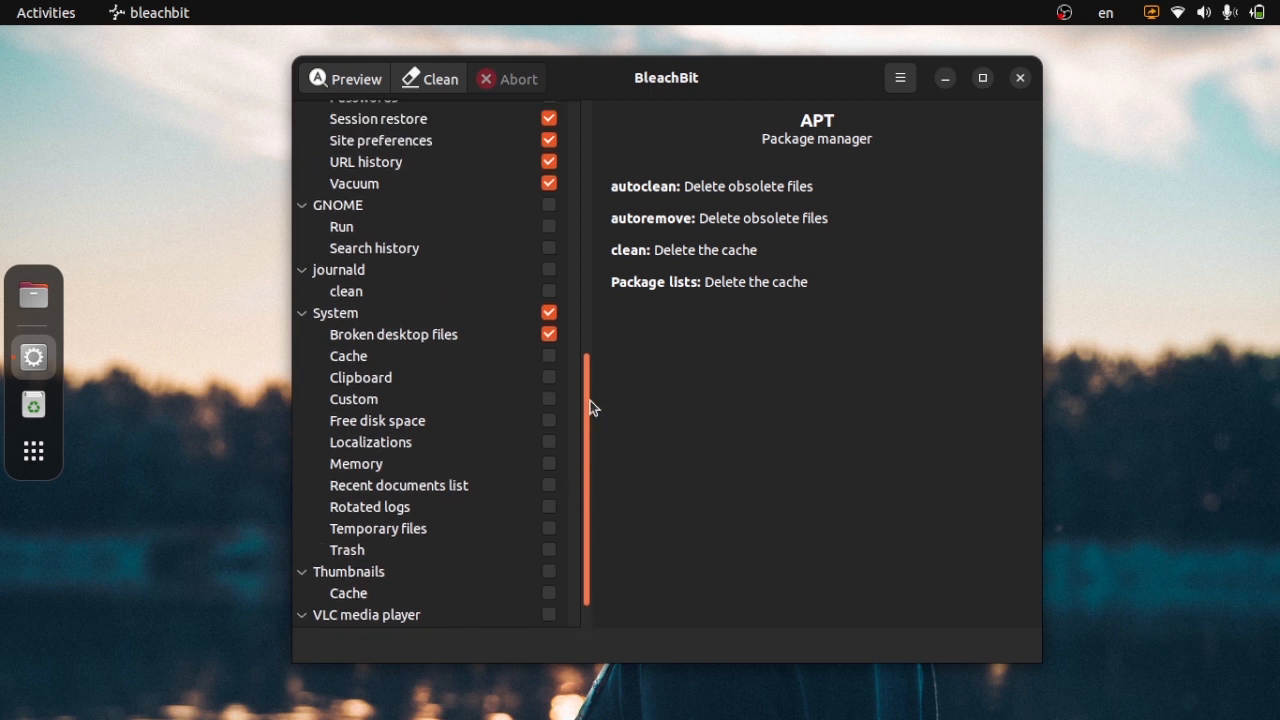
{"action": "left_click_drag", "start_coordinate": [590, 407], "coordinate": [585, 448]}
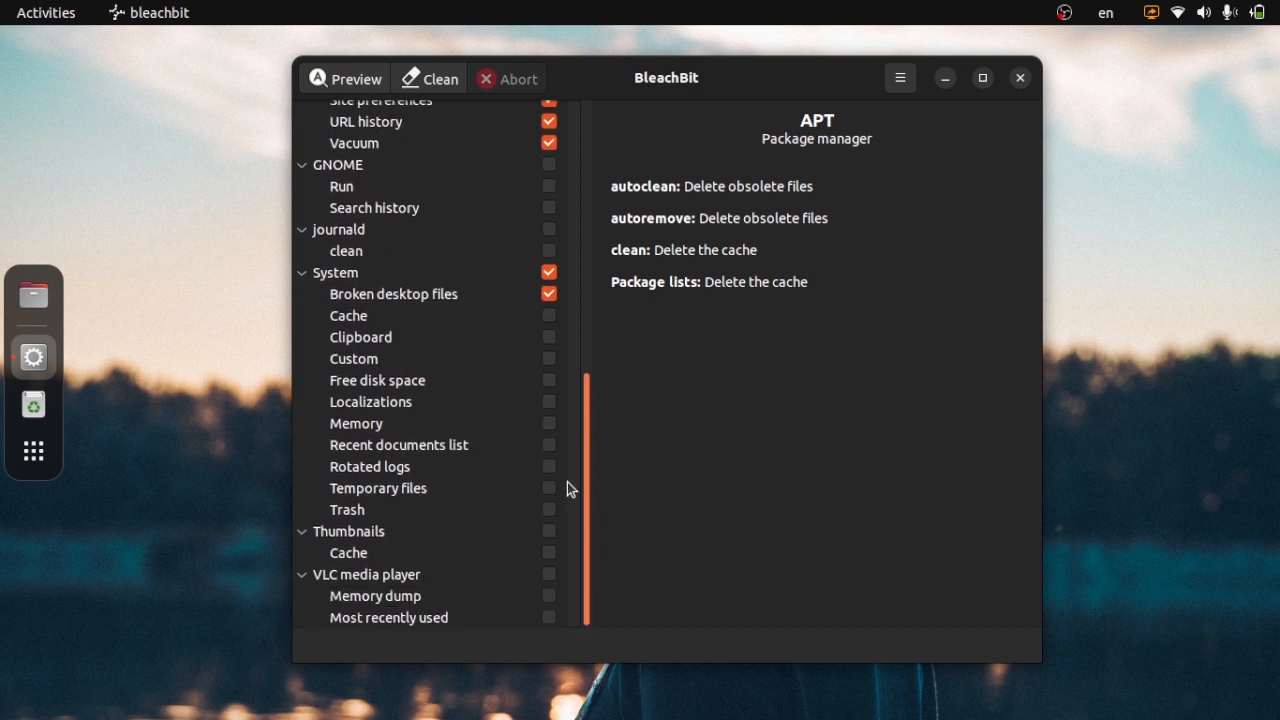
{"action": "scroll", "coordinate": [550, 180], "scroll_direction": "up", "scroll_amount": 10}
{"action": "scroll", "coordinate": [468, 291], "scroll_direction": "down", "scroll_amount": 6}
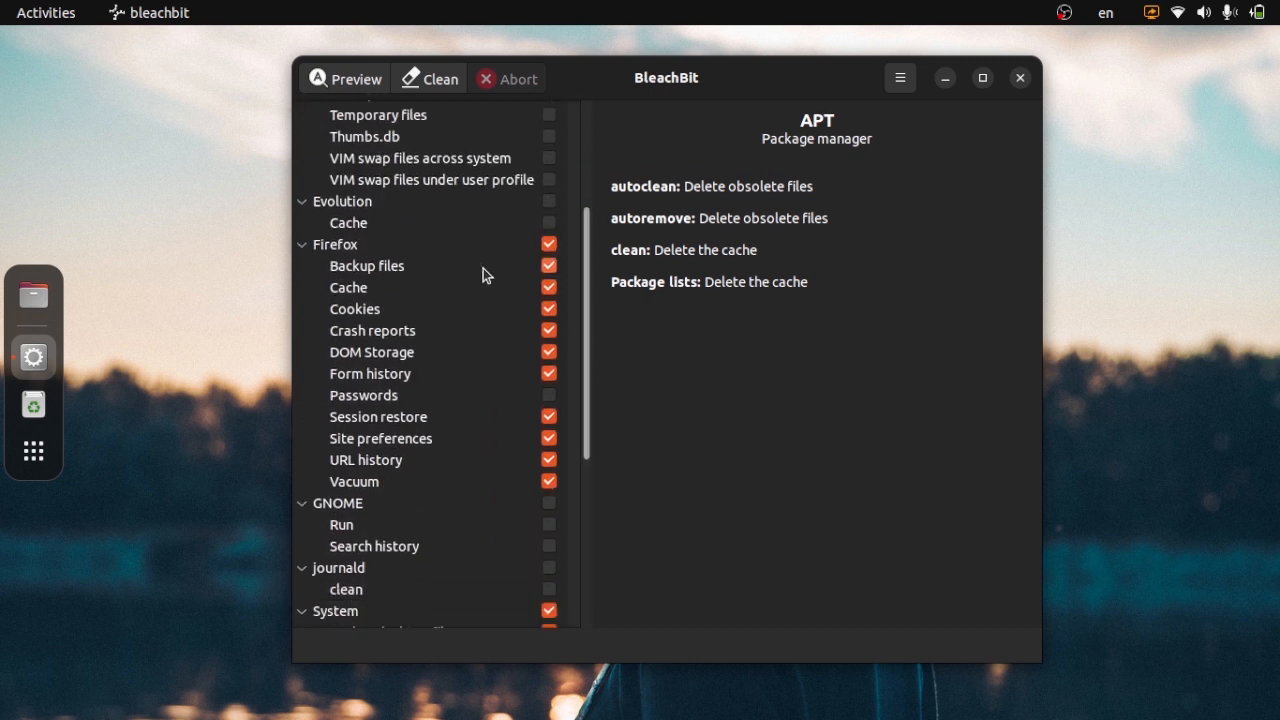
Clean the selected items, confirming their permanent deletion, and check the disk space recovered in the report.
{"action": "left_click", "coordinate": [437, 85]}
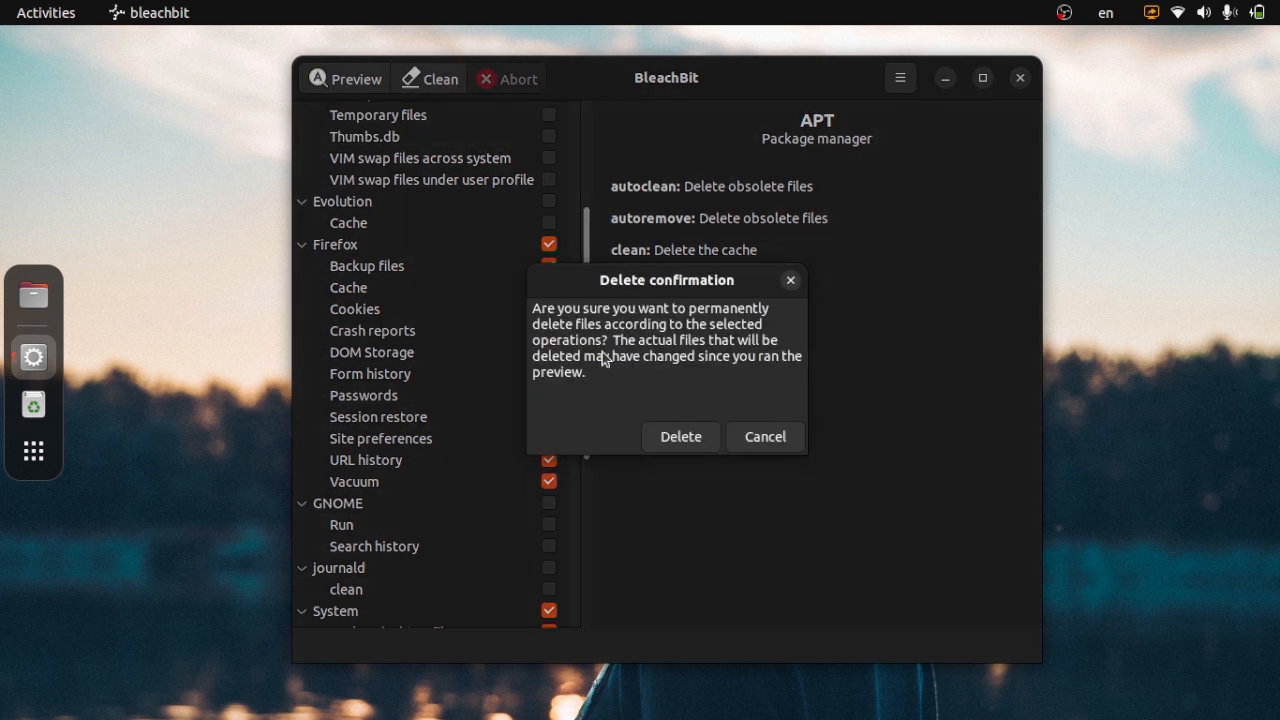
{"action": "left_click", "coordinate": [686, 438]}
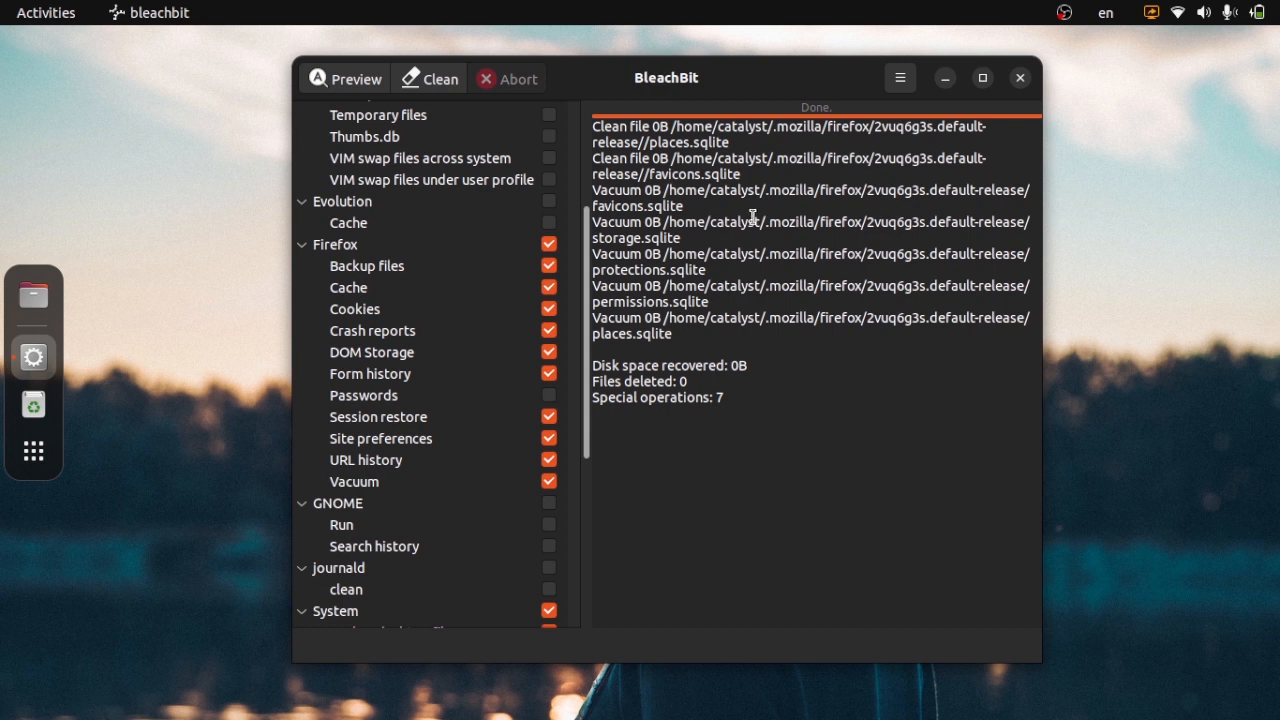
{"action": "left_click_drag", "start_coordinate": [838, 410], "coordinate": [514, 108]}
{"action": "left_click", "coordinate": [855, 244]}
{"action": "left_click_drag", "start_coordinate": [746, 368], "coordinate": [591, 368]}
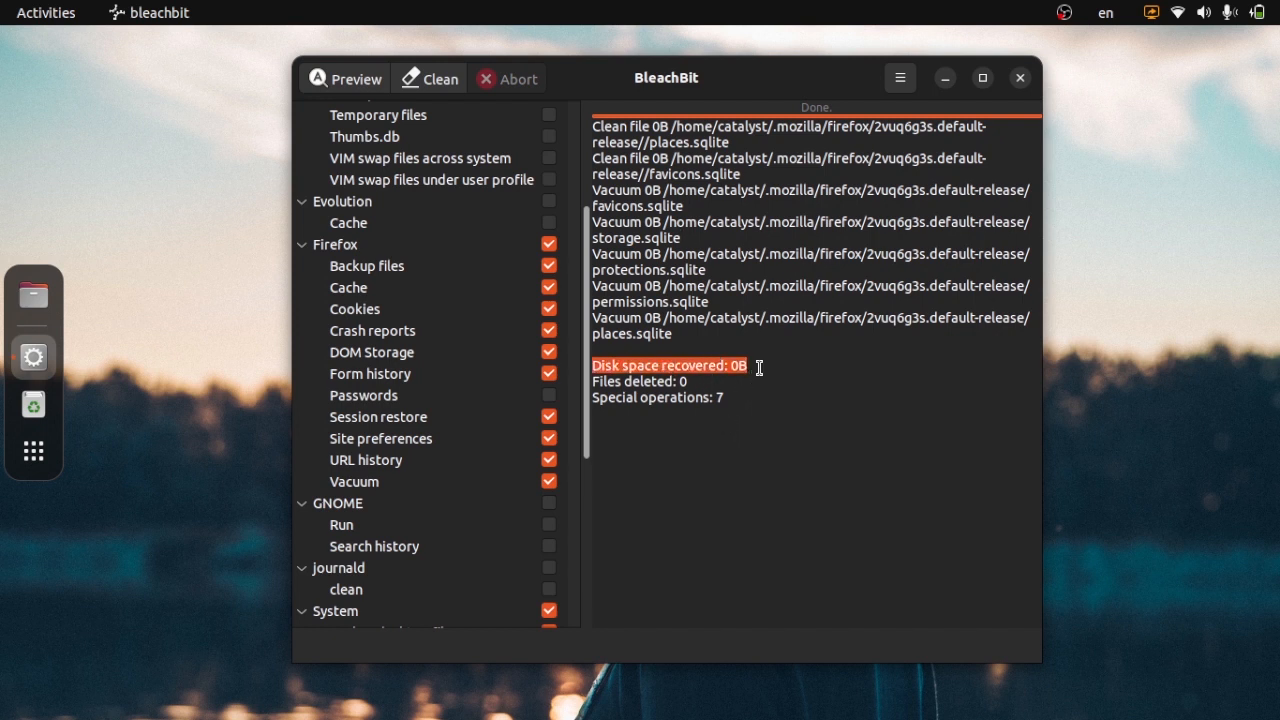
Review the list of cleaners and read the description of the System cleaner's options.
{"action": "left_click_drag", "start_coordinate": [585, 323], "coordinate": [591, 385]}
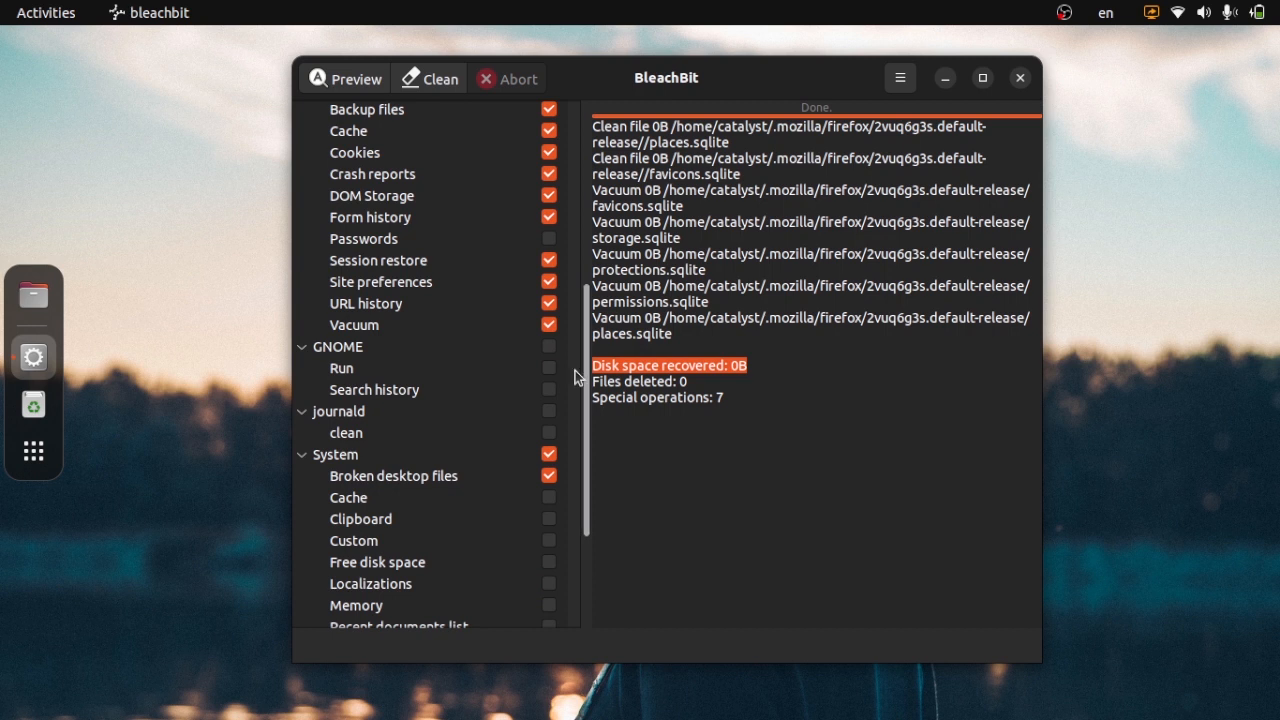
{"action": "left_click_drag", "start_coordinate": [587, 376], "coordinate": [601, 68]}
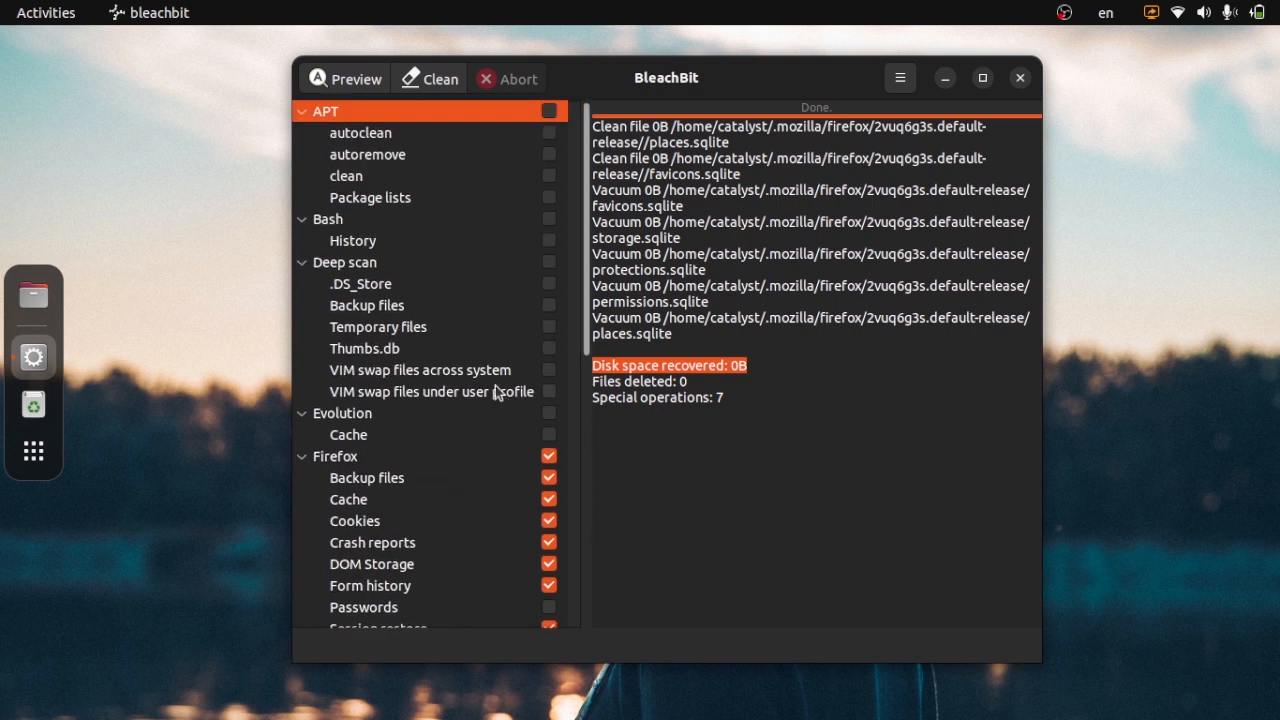
{"action": "left_click", "coordinate": [494, 283]}
{"action": "left_click_drag", "start_coordinate": [595, 312], "coordinate": [574, 594]}
{"action": "left_click", "coordinate": [330, 470]}
{"action": "left_click", "coordinate": [389, 359]}
{"action": "left_click", "coordinate": [398, 316]}
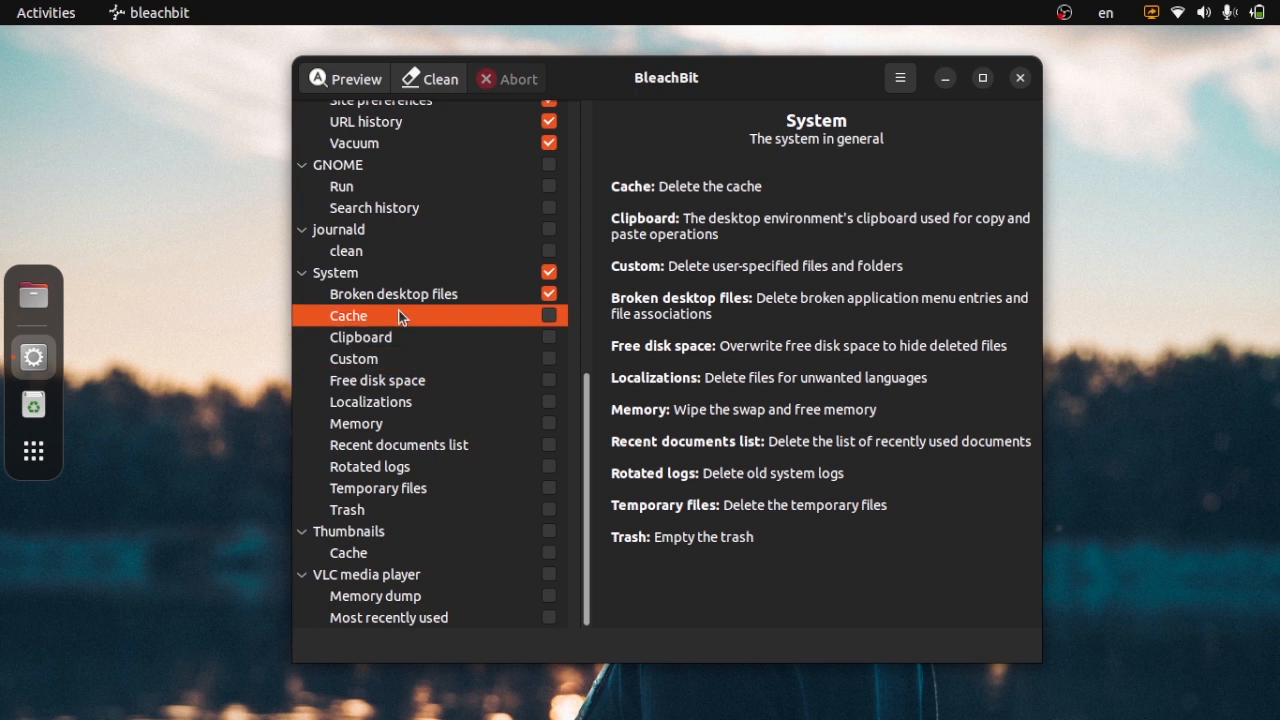
{"action": "left_click_drag", "start_coordinate": [585, 448], "coordinate": [590, 160]}
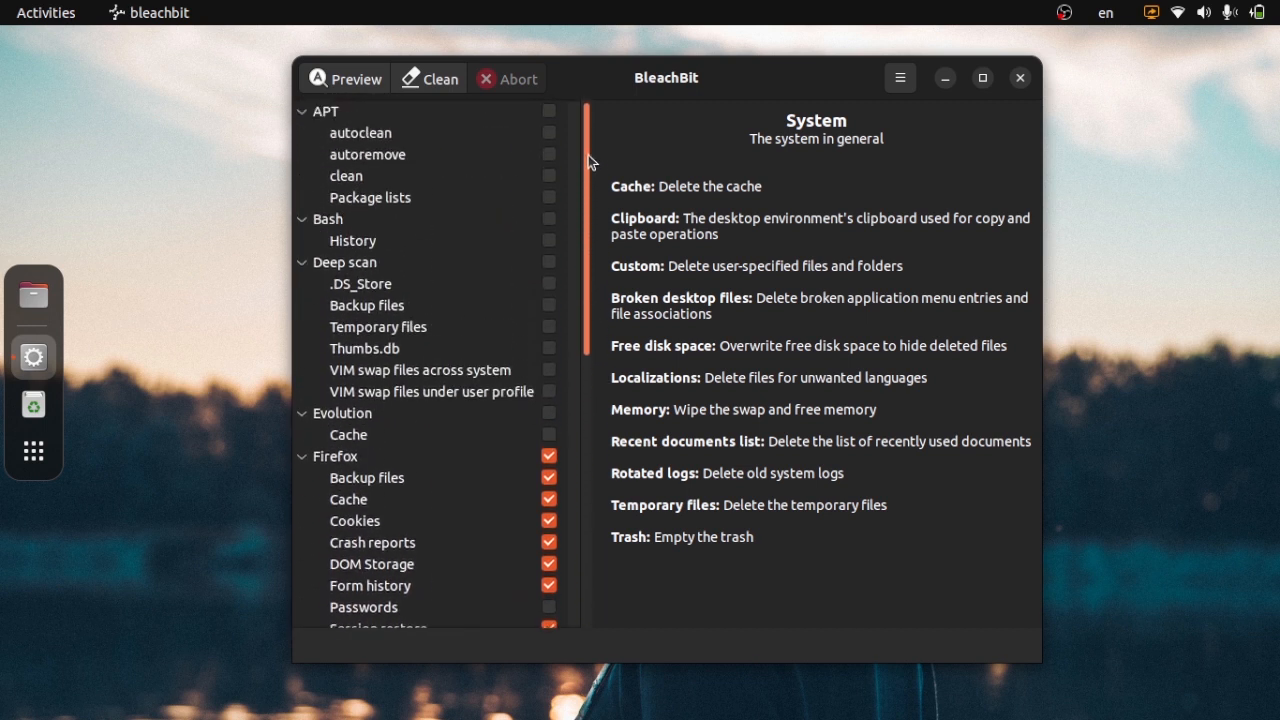
Preview the selected cleaning operations without deleting anything and examine the disk space and files listed in the report.
{"action": "left_click", "coordinate": [354, 84]}
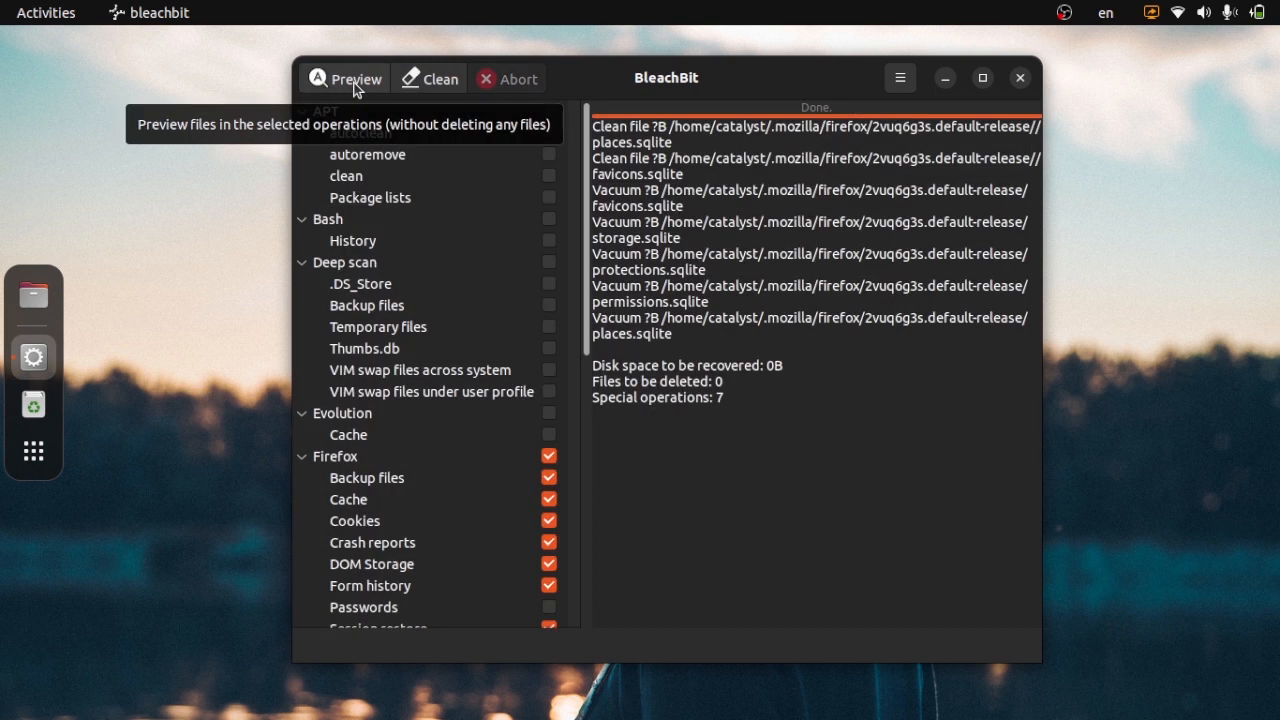
{"action": "left_click_drag", "start_coordinate": [857, 394], "coordinate": [578, 106]}
{"action": "left_click", "coordinate": [790, 362]}
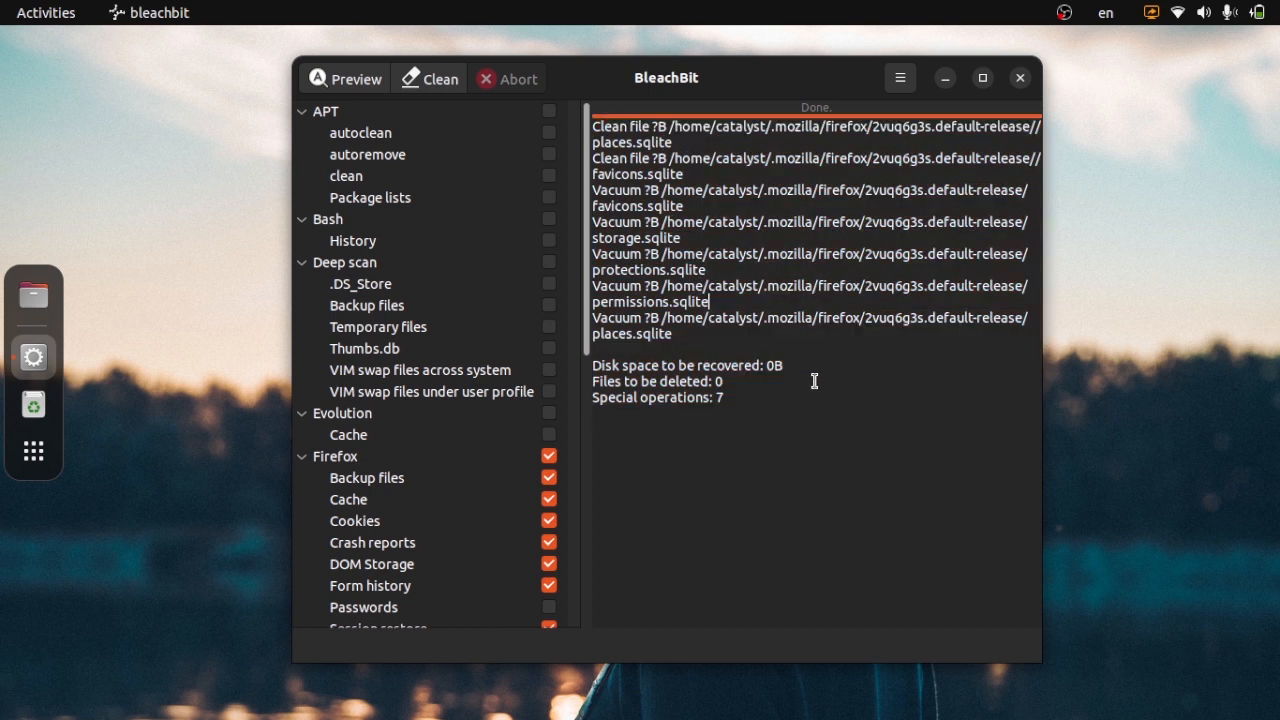
{"action": "left_click_drag", "start_coordinate": [826, 369], "coordinate": [607, 383]}
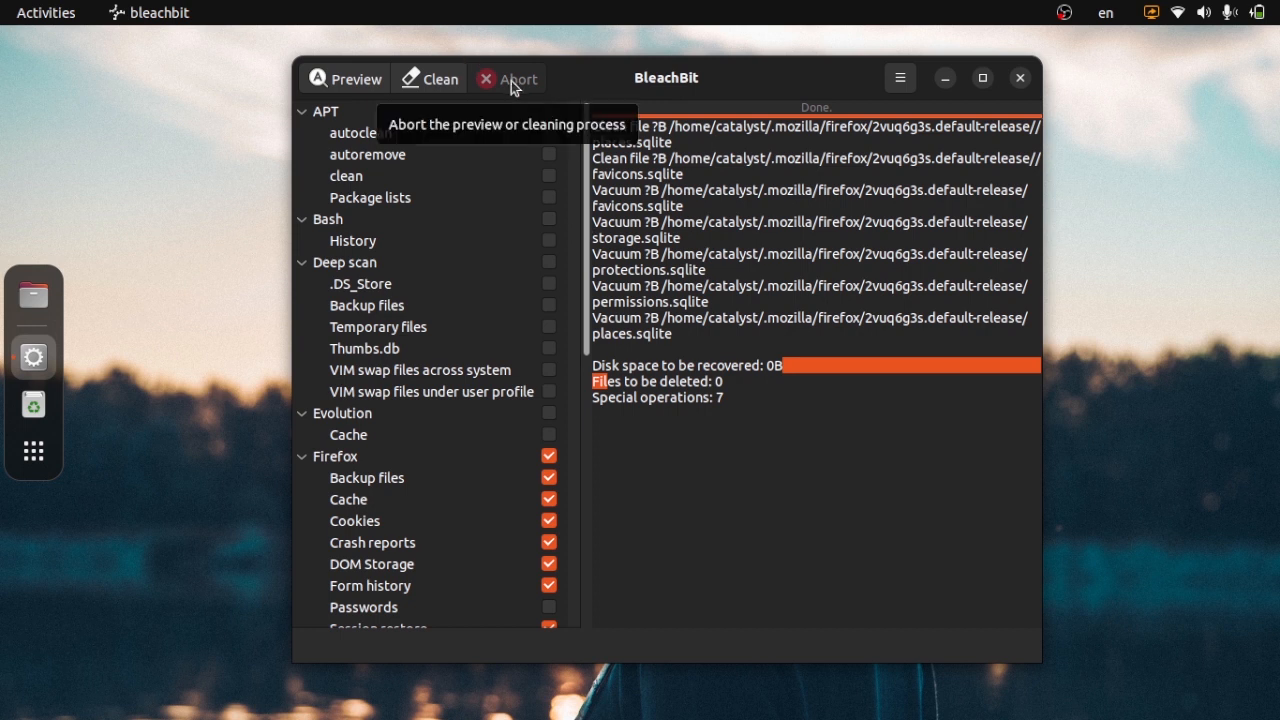
{"action": "left_click_drag", "start_coordinate": [806, 420], "coordinate": [617, 145]}
{"action": "left_click", "coordinate": [321, 84]}
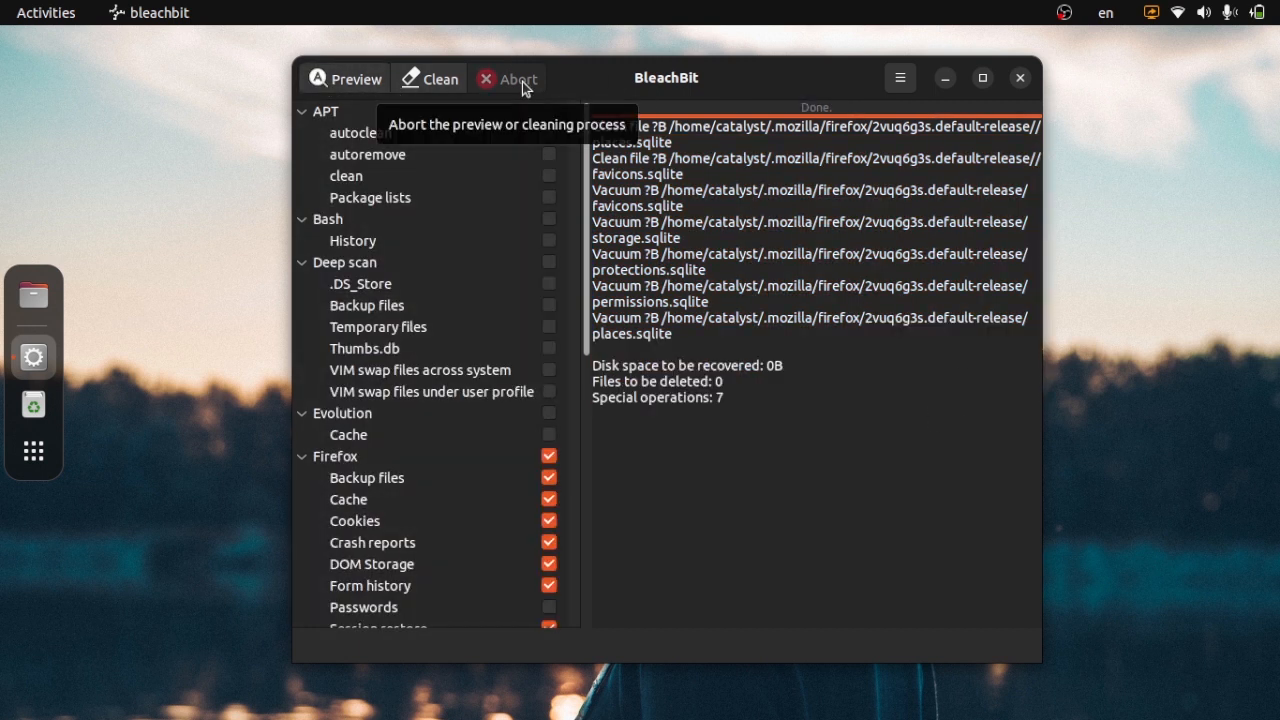
{"action": "left_click_drag", "start_coordinate": [587, 243], "coordinate": [587, 309]}
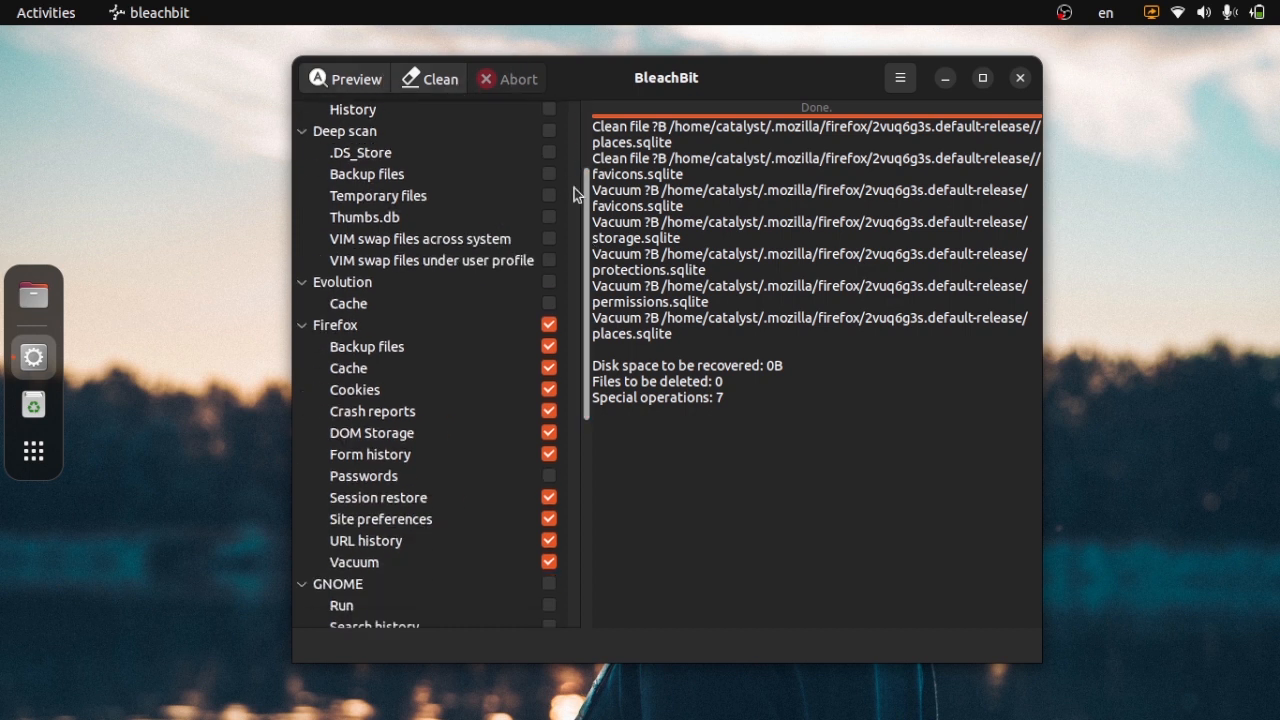
{"action": "left_click_drag", "start_coordinate": [588, 189], "coordinate": [575, 85]}
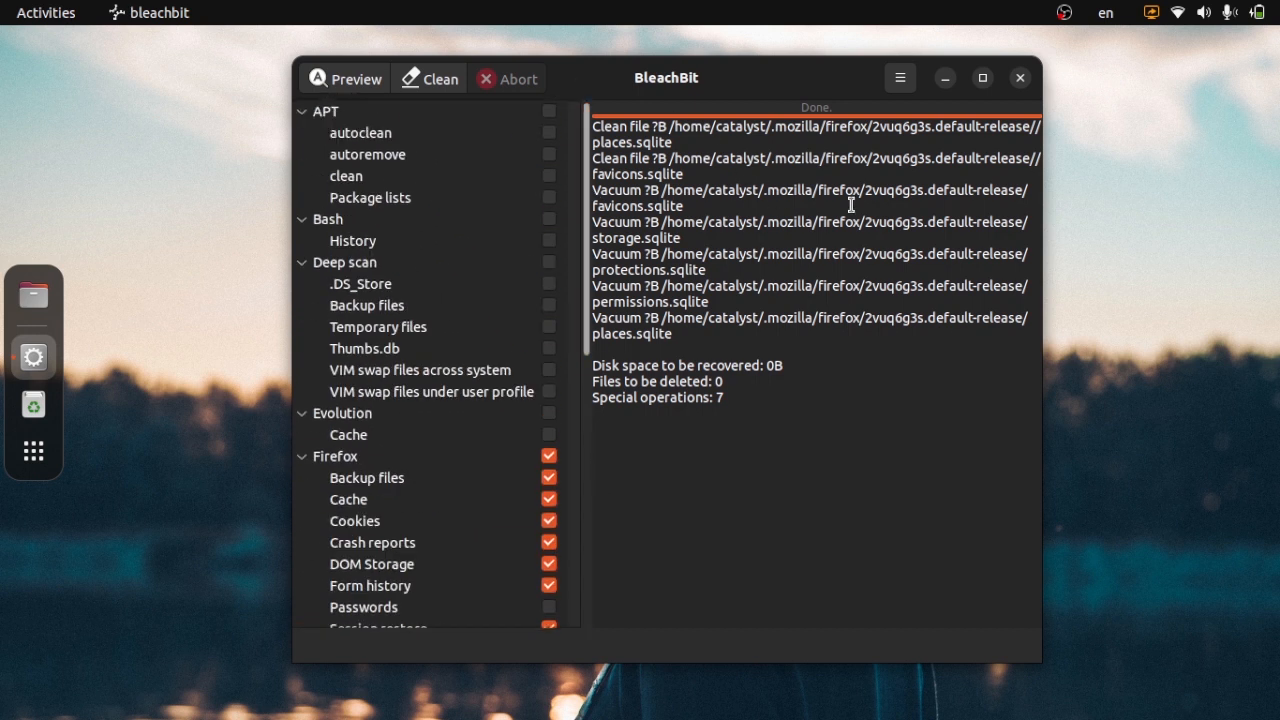
Shred the 583.0 kB Unsplash image in the Downloads folder, confirming its permanent deletion, and review the deletion report.
{"action": "left_click", "coordinate": [900, 84]}
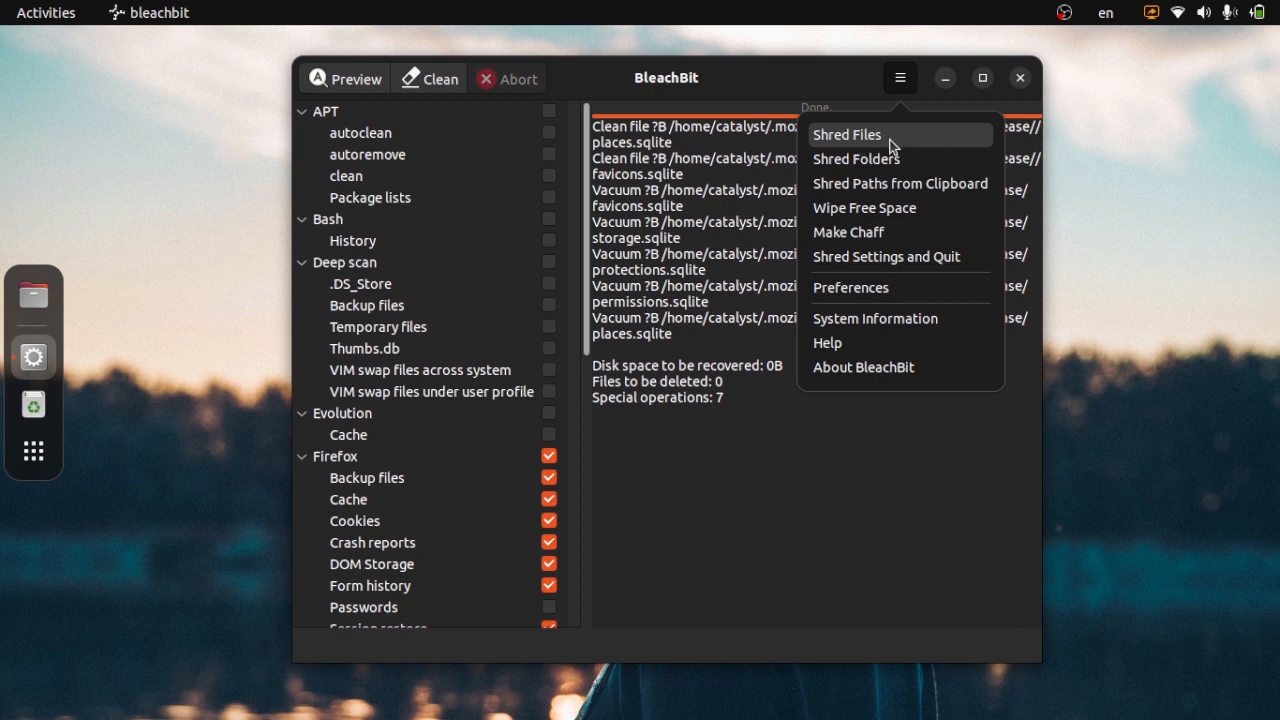
{"action": "left_click", "coordinate": [890, 142]}
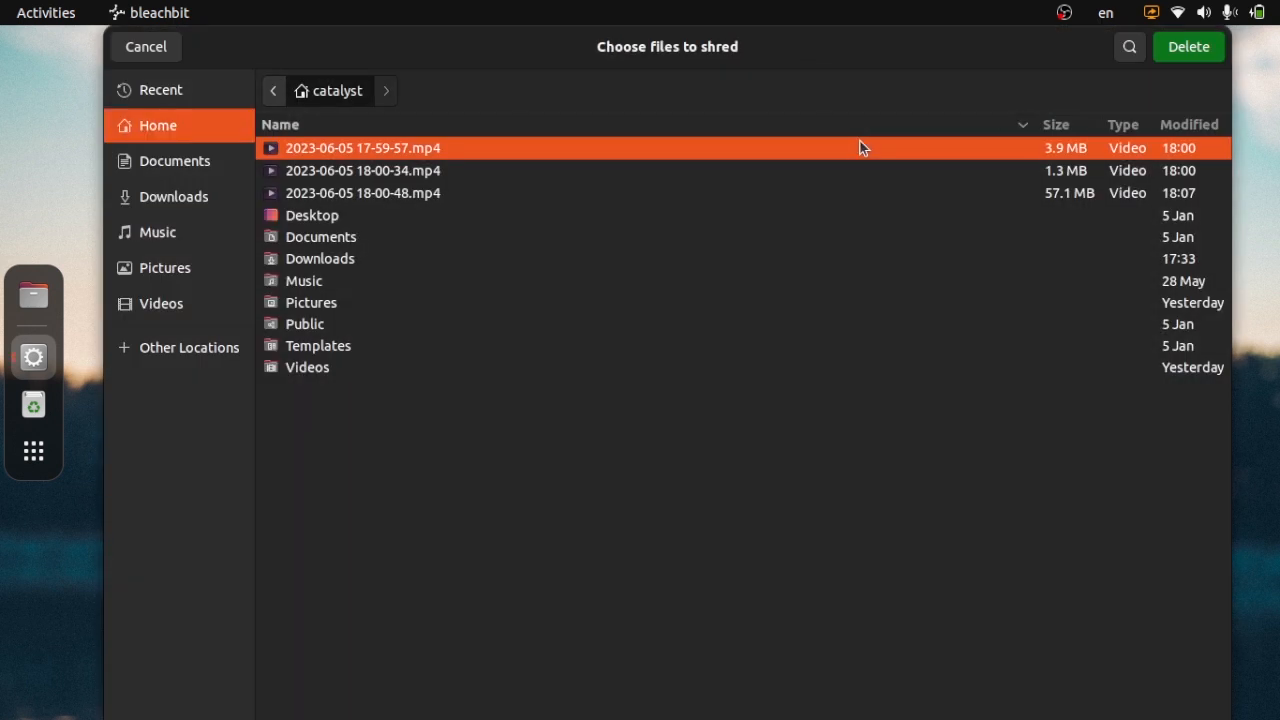
{"action": "left_click", "coordinate": [197, 200]}
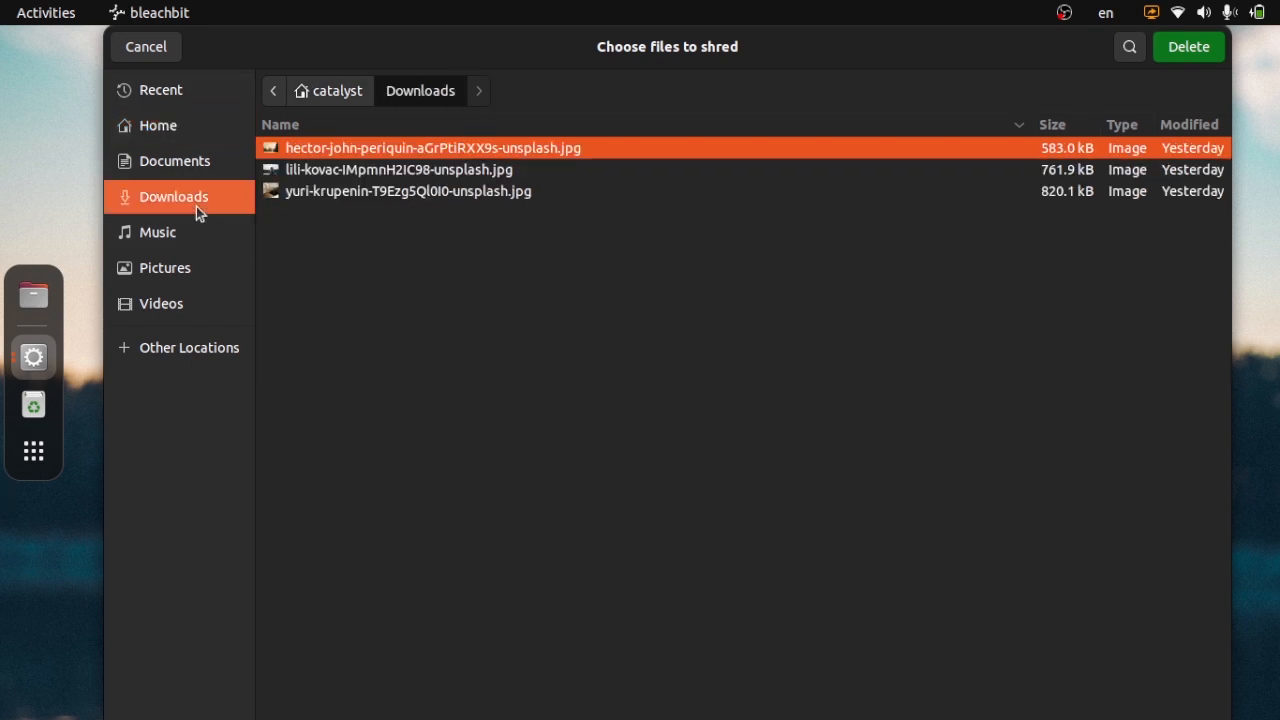
{"action": "left_click", "coordinate": [432, 191]}
{"action": "left_click", "coordinate": [412, 148]}
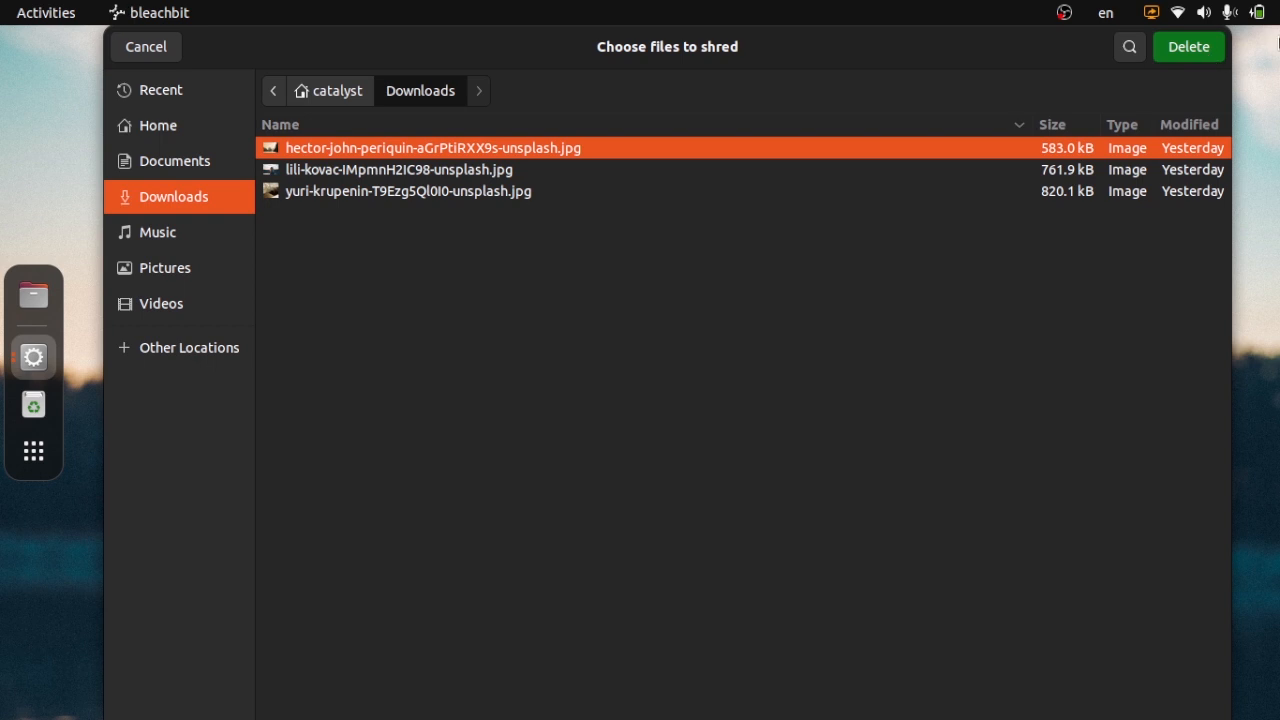
{"action": "left_click", "coordinate": [1191, 53]}
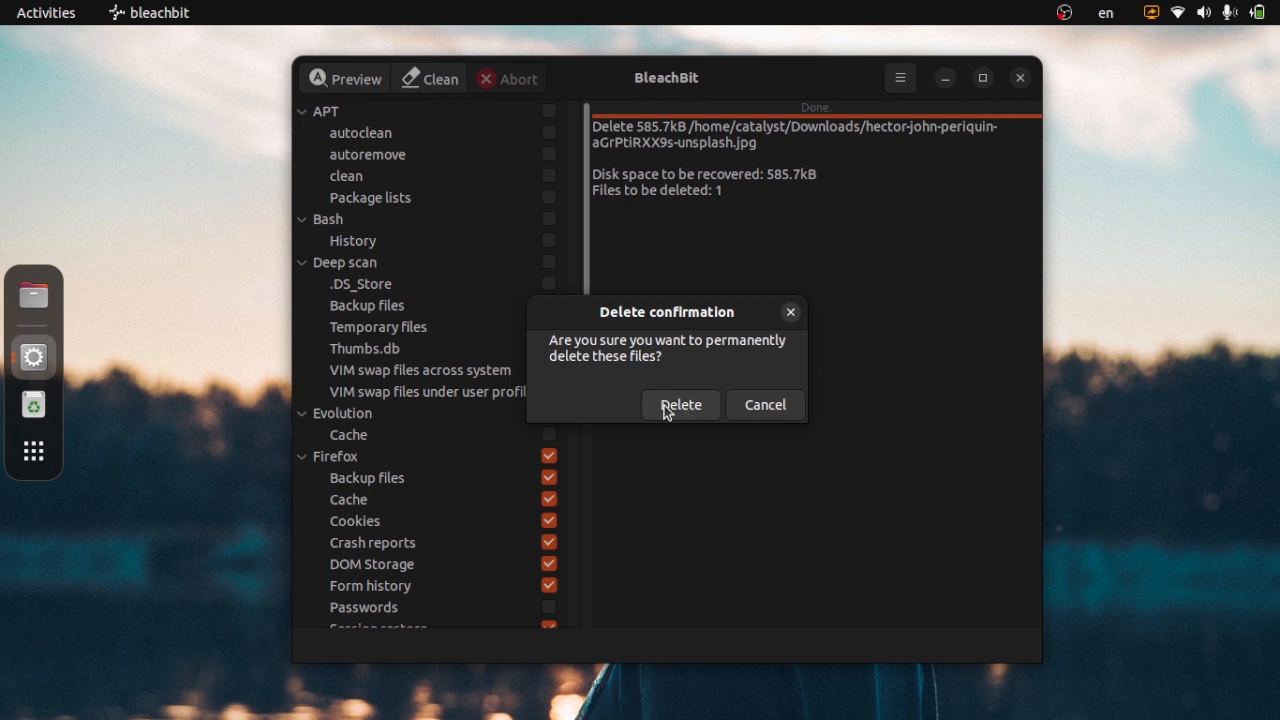
{"action": "left_click", "coordinate": [706, 404]}
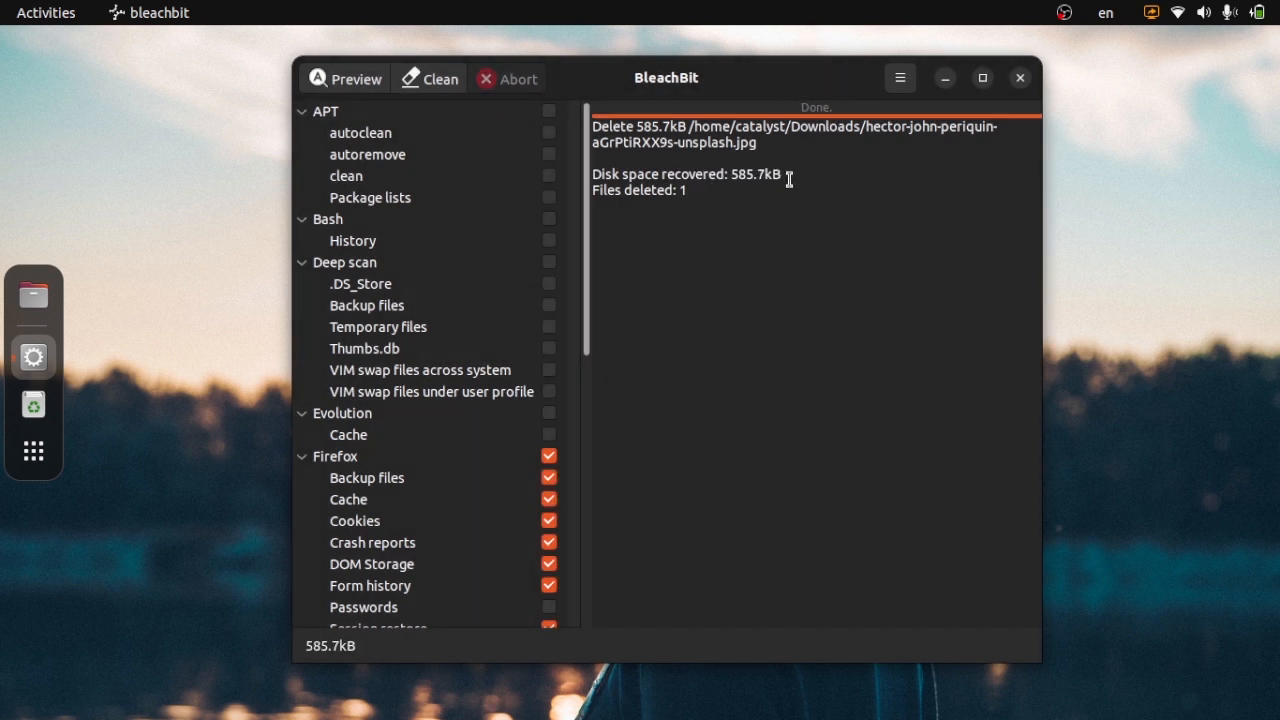
{"action": "left_click_drag", "start_coordinate": [789, 172], "coordinate": [600, 135]}
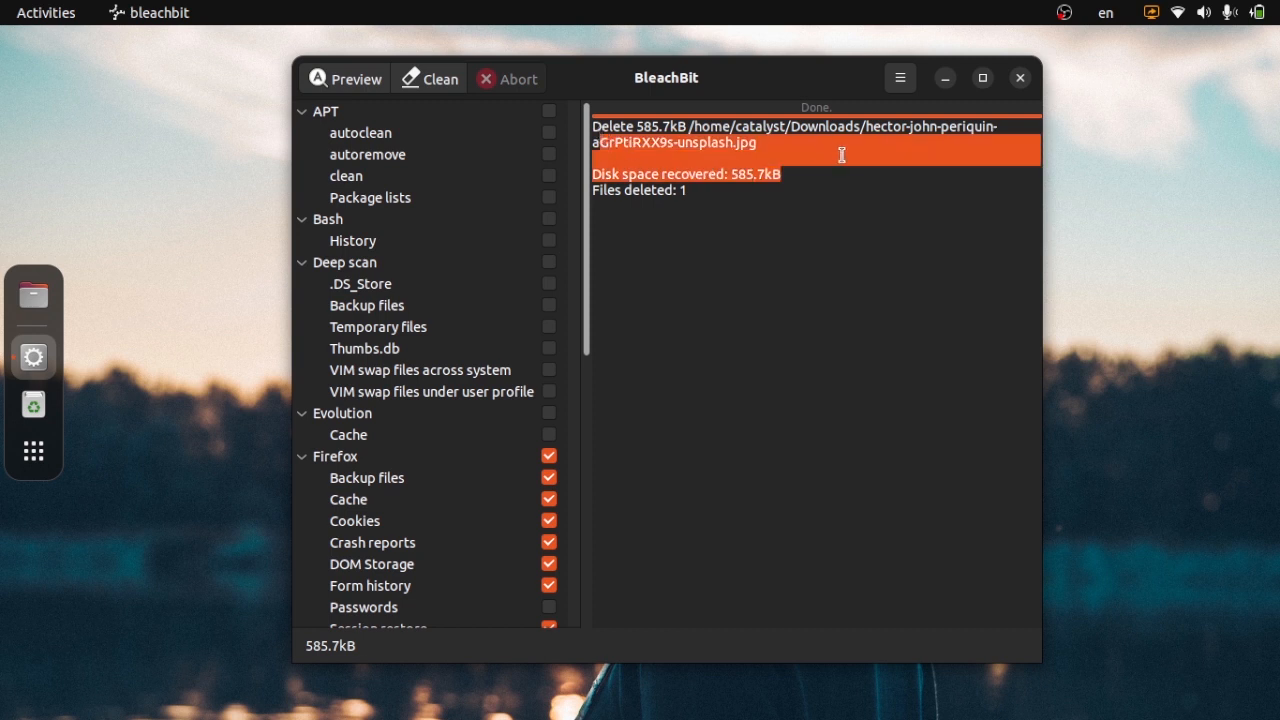
{"action": "left_click_drag", "start_coordinate": [831, 174], "coordinate": [577, 113]}
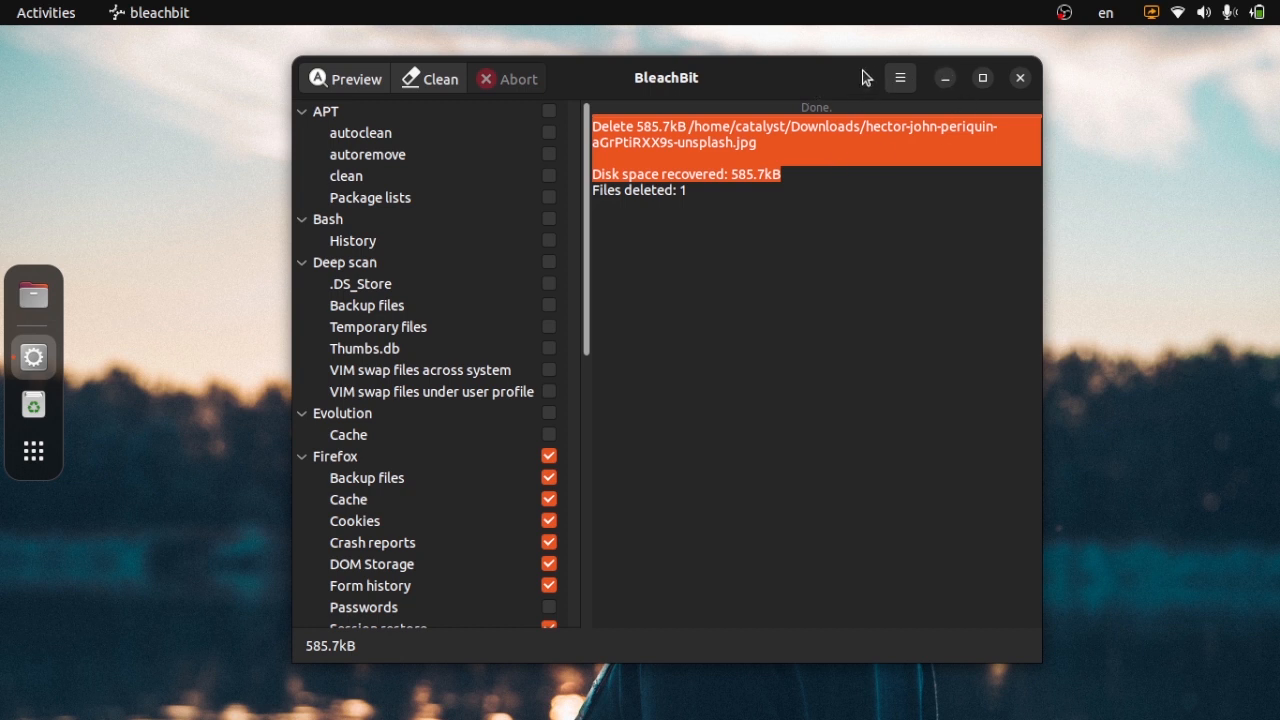
{"action": "left_click", "coordinate": [897, 80]}
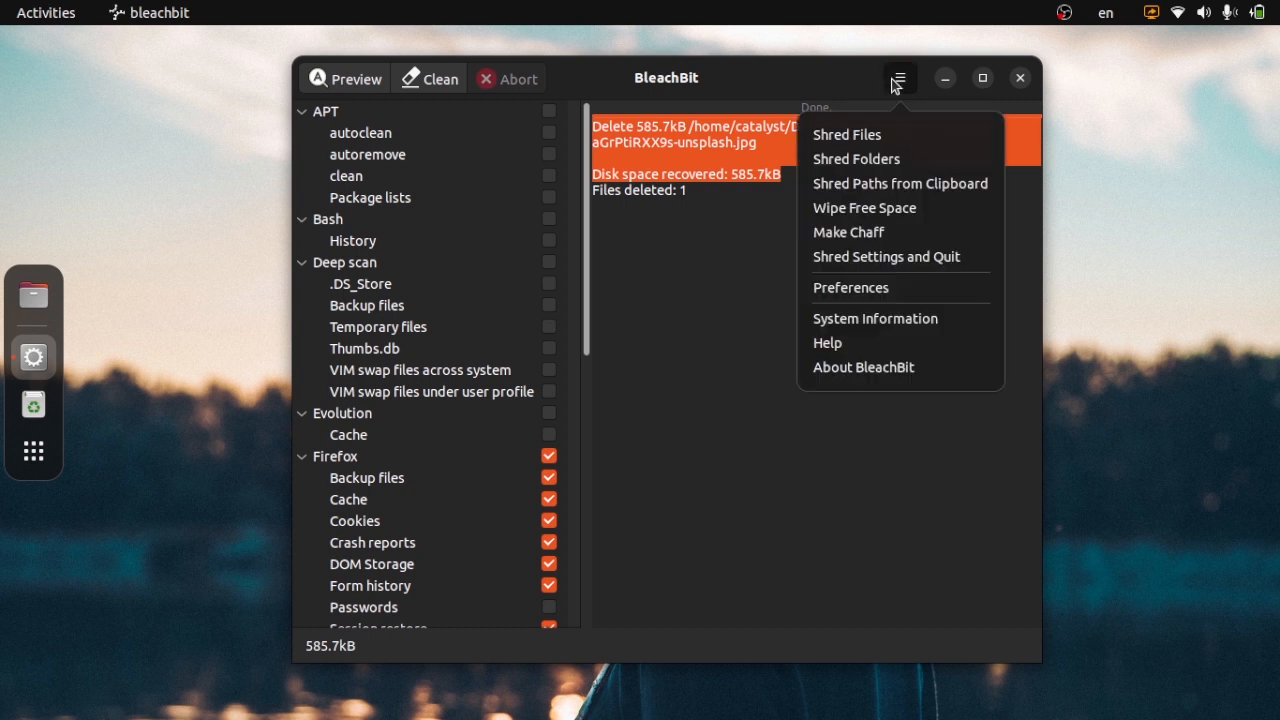
{"action": "left_click", "coordinate": [900, 163]}
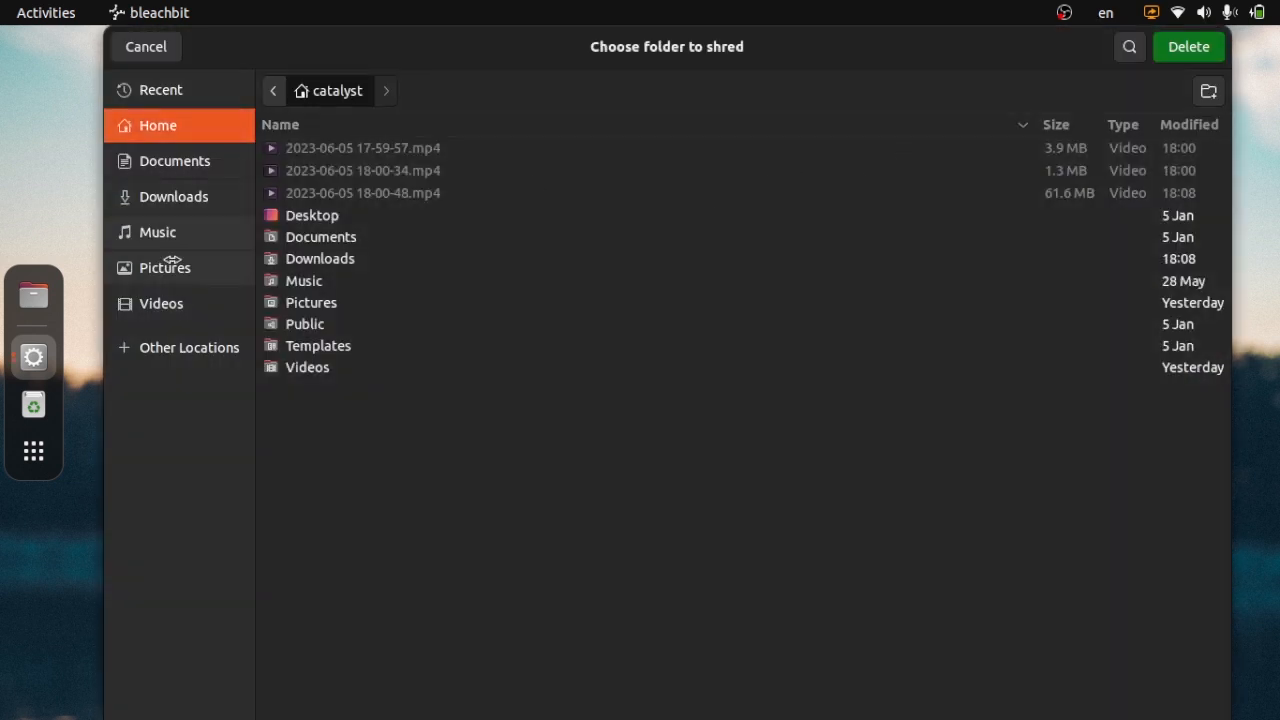
{"action": "left_click", "coordinate": [150, 47]}
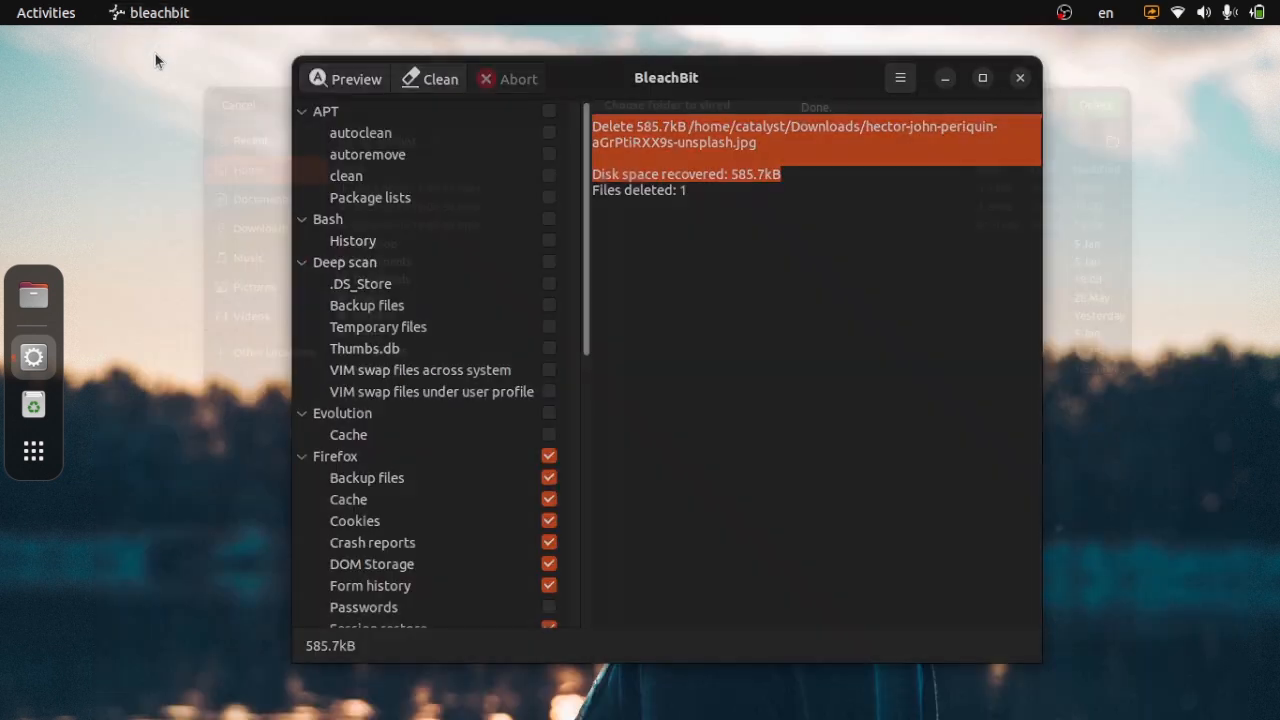
{"action": "left_click", "coordinate": [912, 77]}
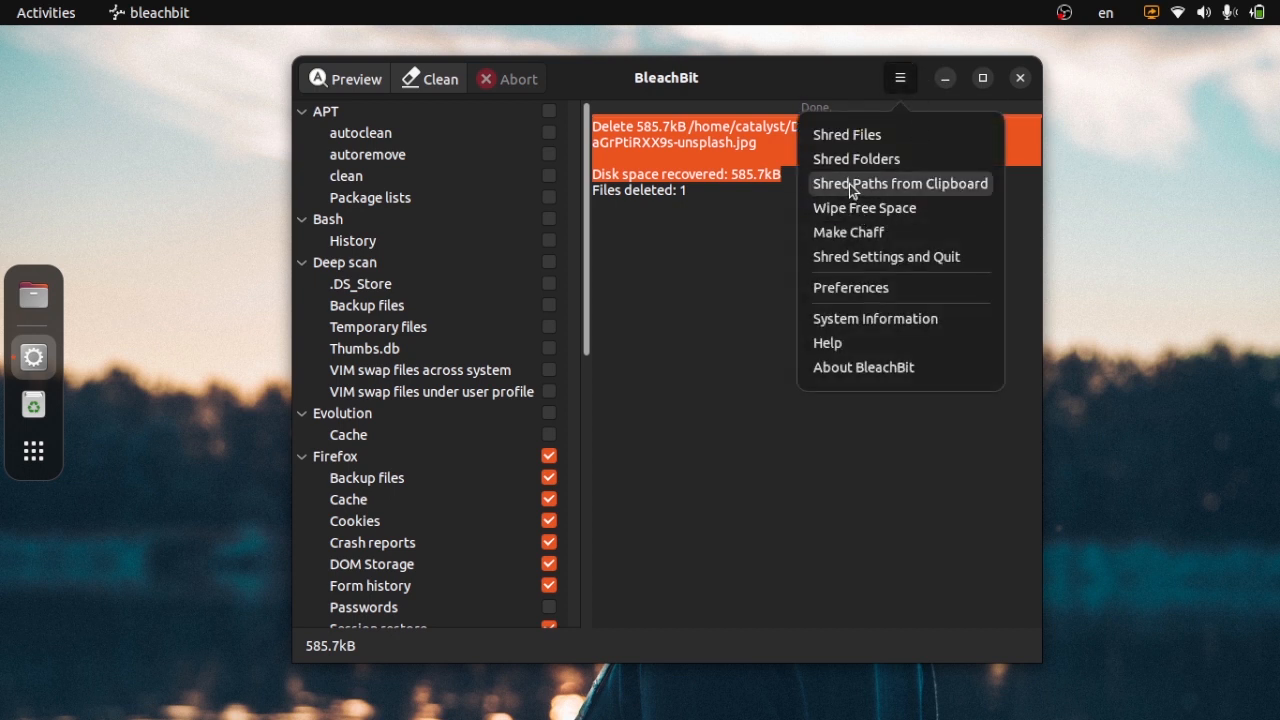
{"action": "left_click", "coordinate": [748, 213]}
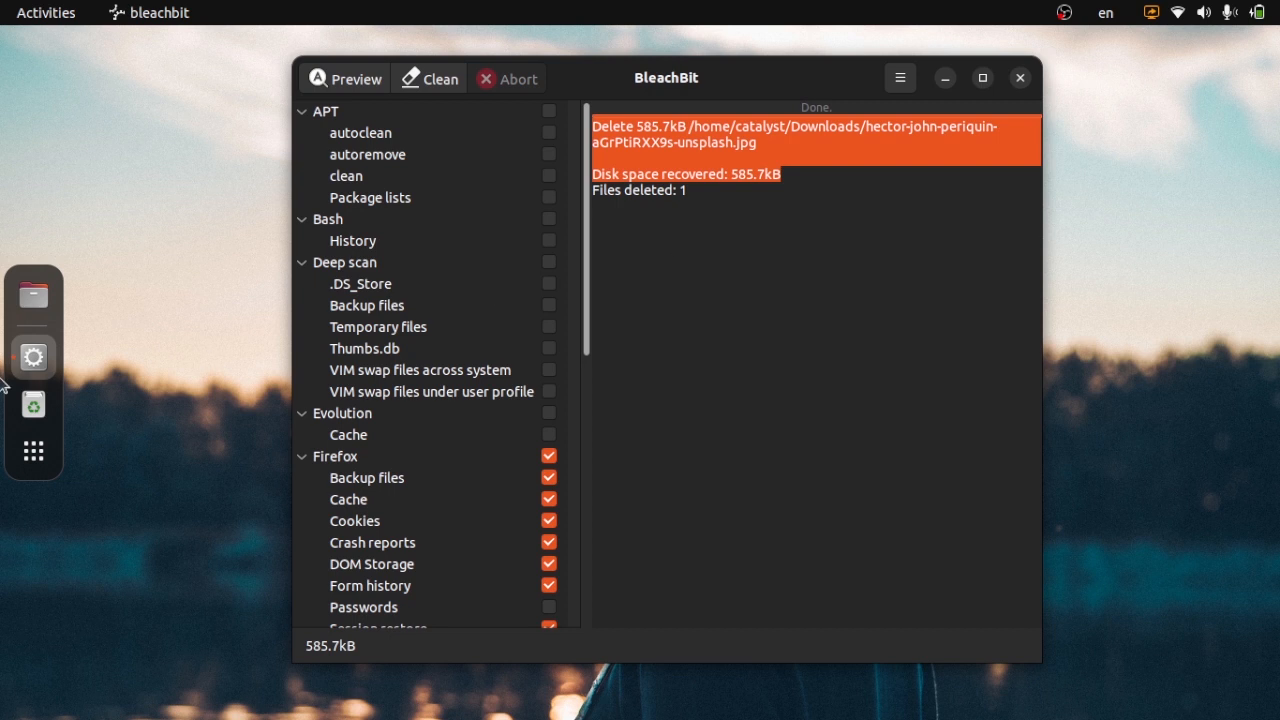
Switch to the Files app and copy the 820.1 kB Unsplash image from the Downloads folder into the Music folder.
{"action": "left_click", "coordinate": [33, 295]}
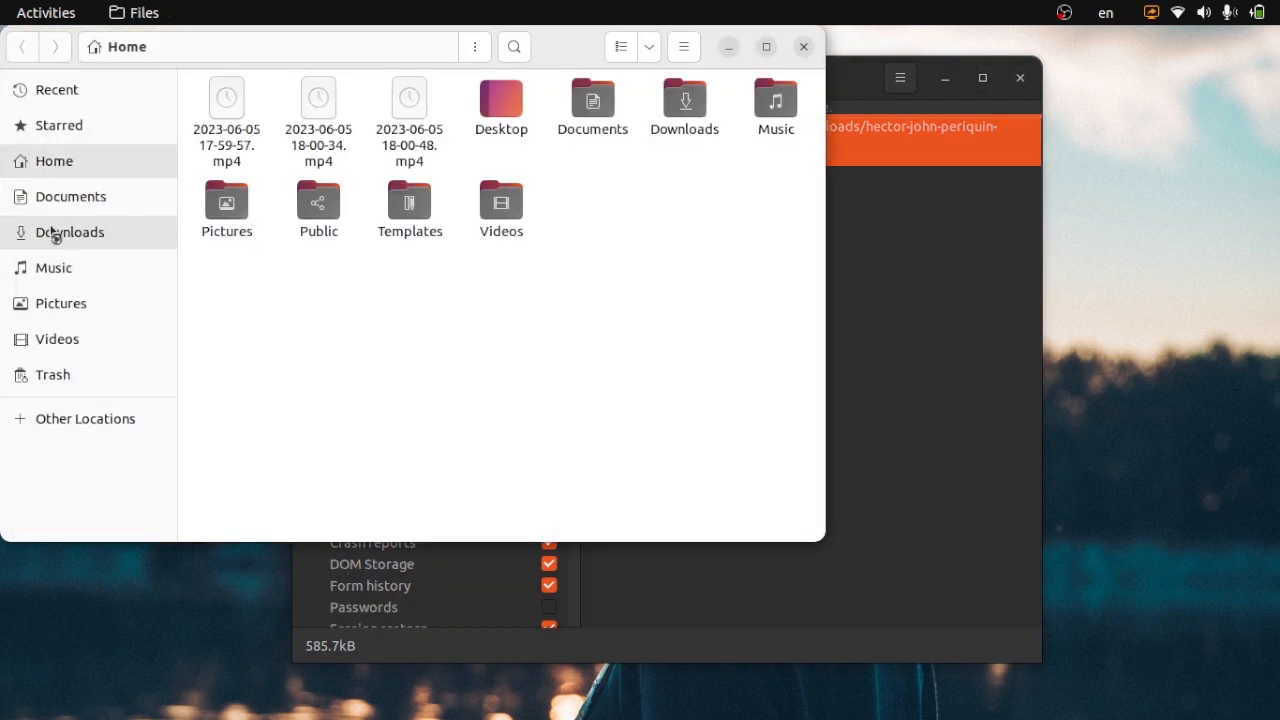
{"action": "left_click", "coordinate": [55, 234]}
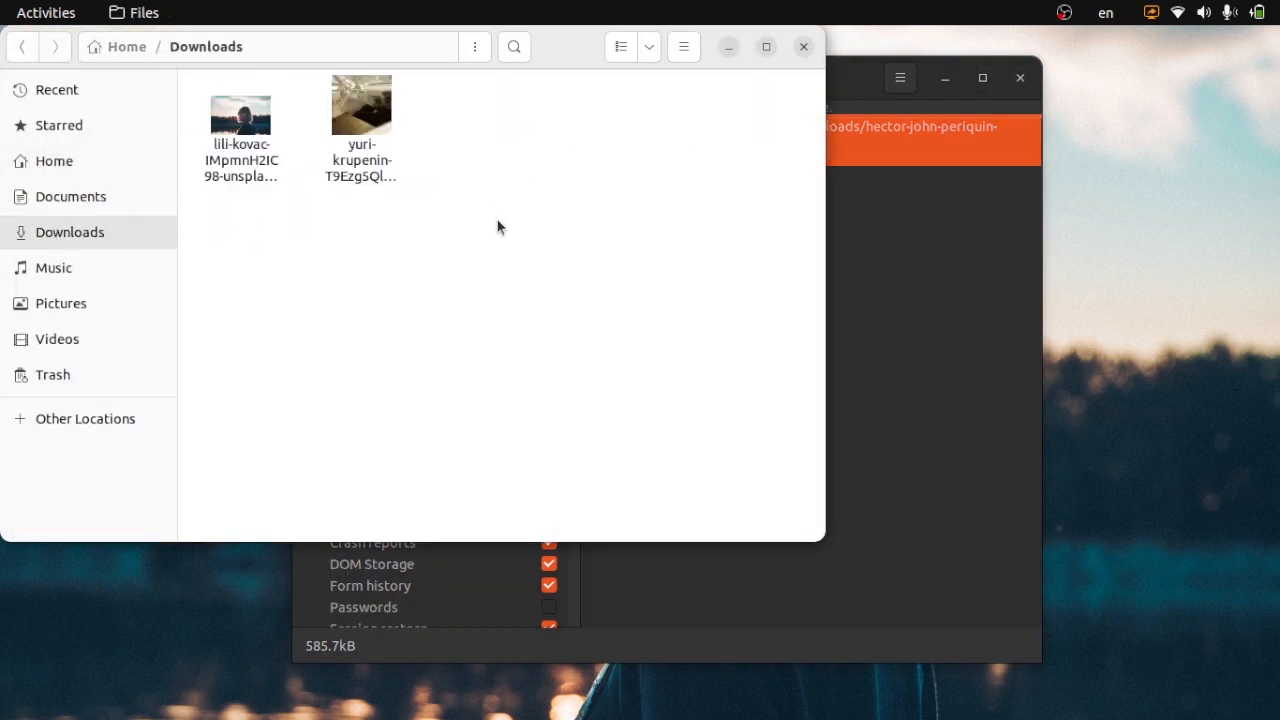
{"action": "left_click_drag", "start_coordinate": [334, 40], "coordinate": [366, 149]}
{"action": "left_click_drag", "start_coordinate": [280, 358], "coordinate": [216, 260]}
{"action": "left_click", "coordinate": [635, 458]}
{"action": "right_click", "coordinate": [398, 194]}
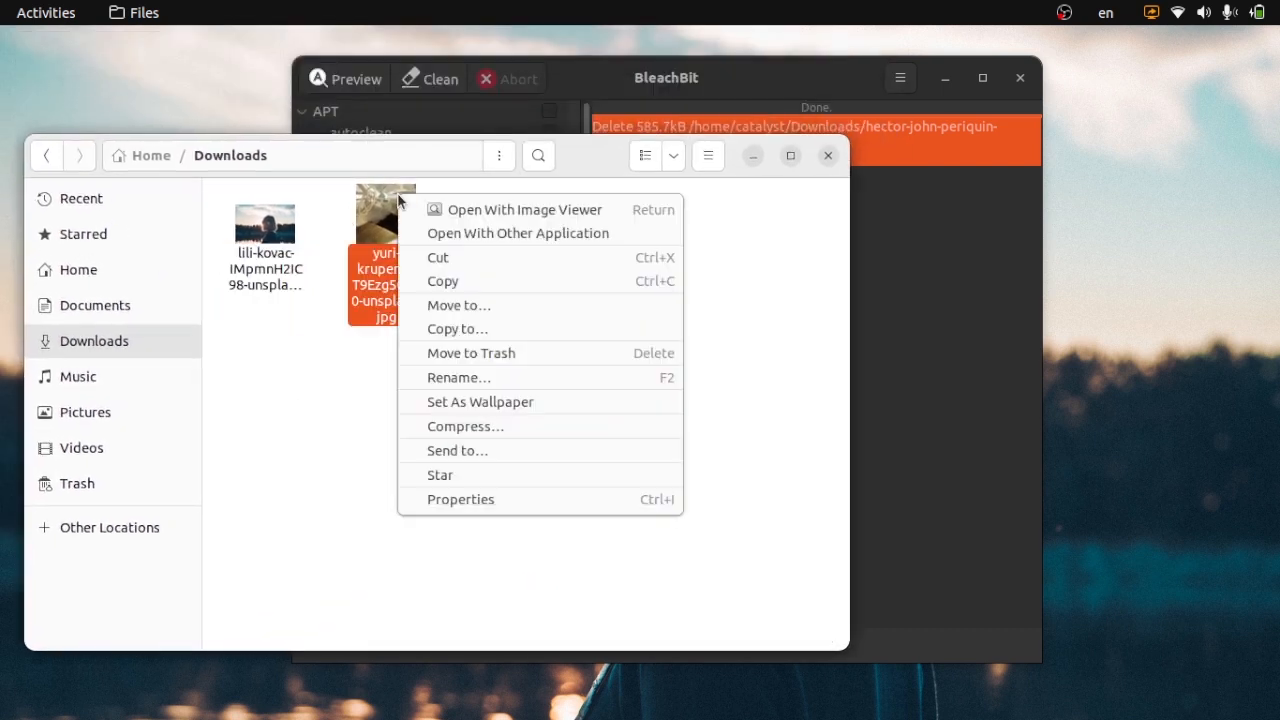
{"action": "left_click", "coordinate": [465, 284]}
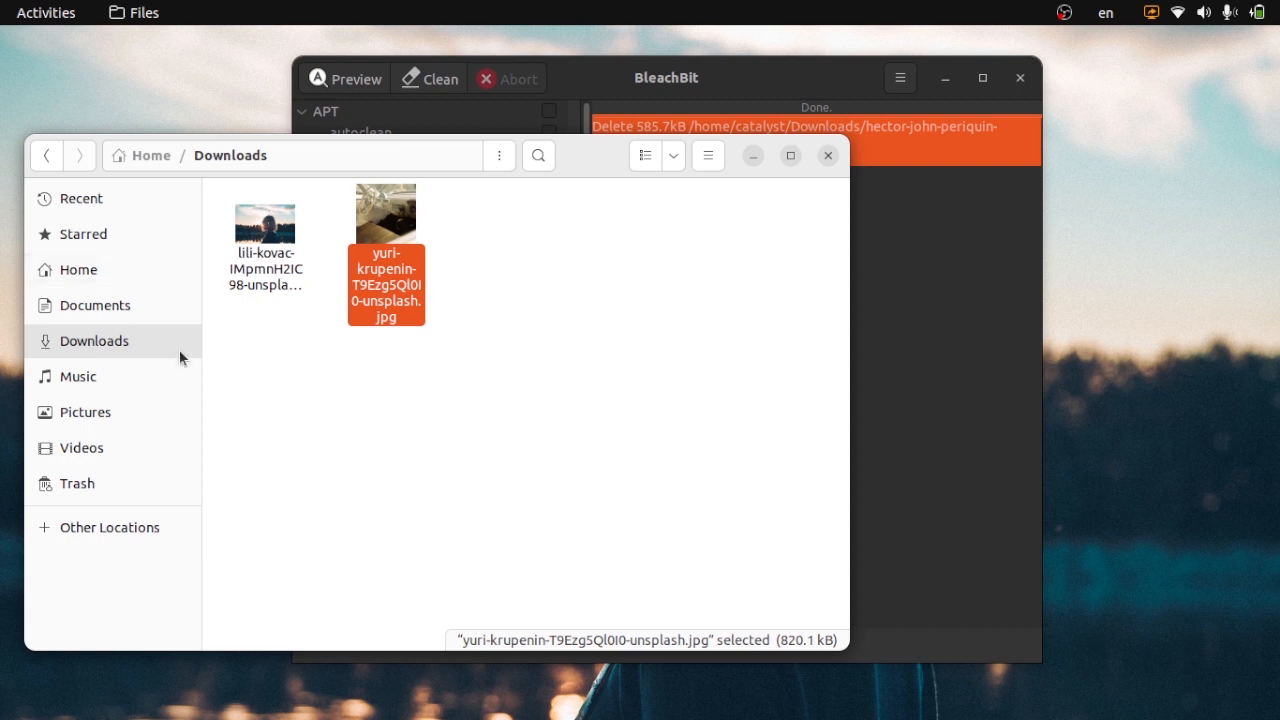
{"action": "left_click", "coordinate": [180, 376]}
{"action": "right_click", "coordinate": [350, 310]}
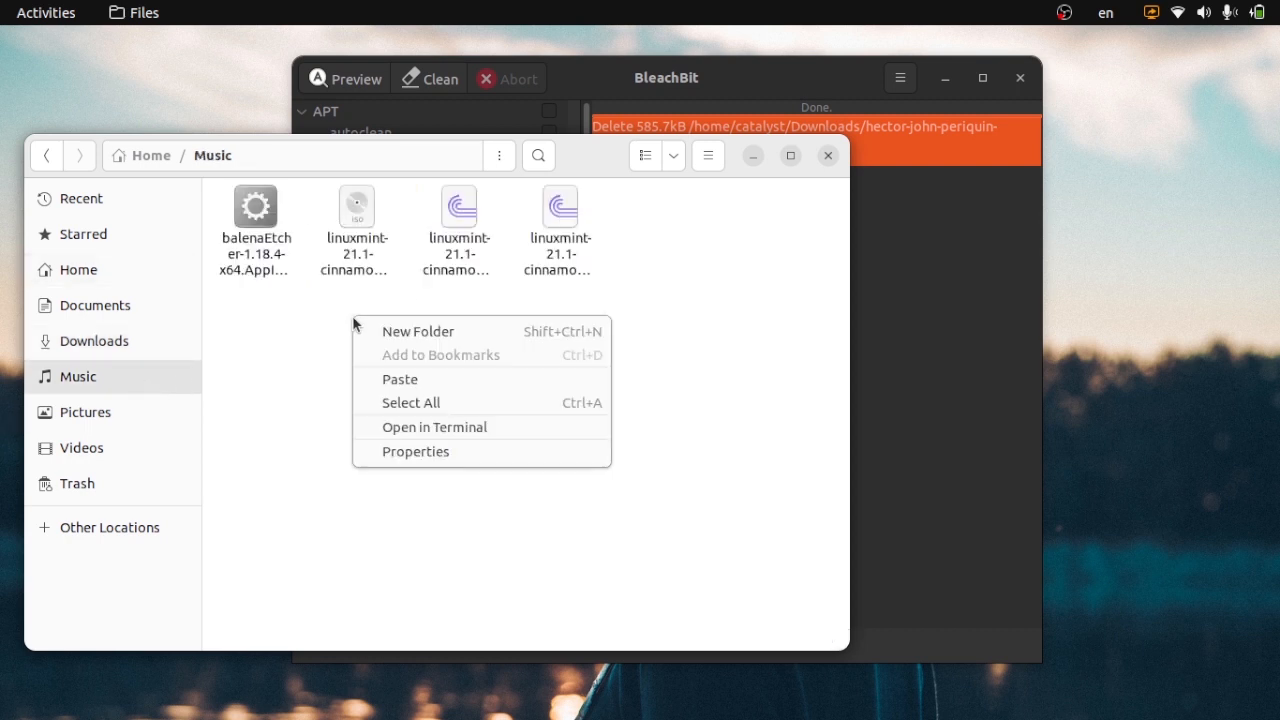
{"action": "left_click", "coordinate": [397, 377]}
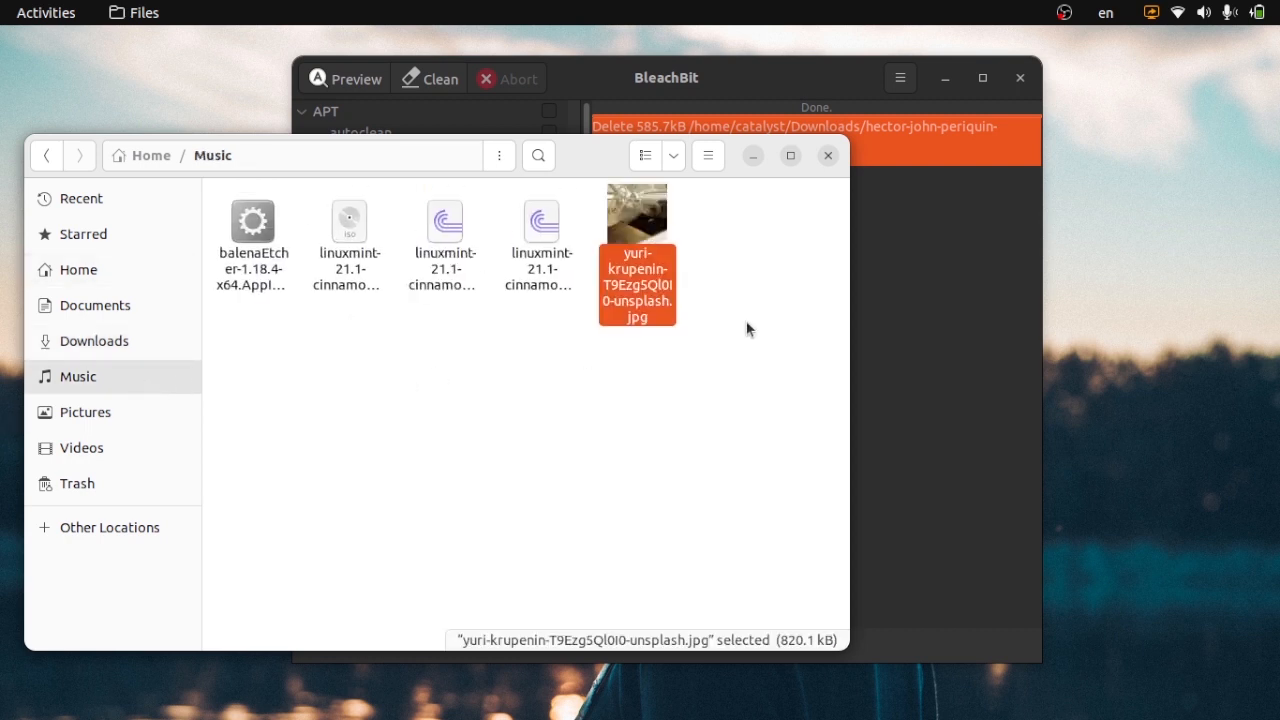
Paste a duplicate of the copied image into the Downloads folder and move the file manager window aside.
{"action": "left_click", "coordinate": [70, 343]}
{"action": "right_click", "coordinate": [410, 391]}
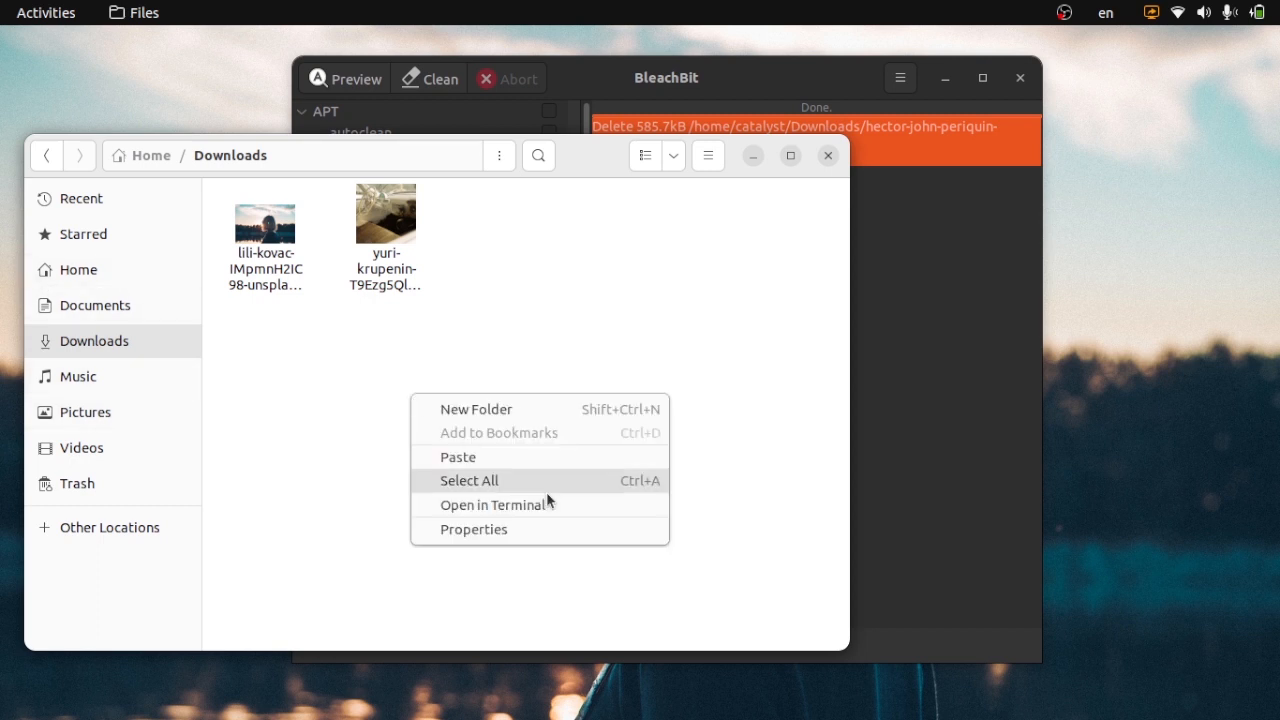
{"action": "left_click", "coordinate": [448, 456]}
{"action": "left_click_drag", "start_coordinate": [400, 380], "coordinate": [377, 226]}
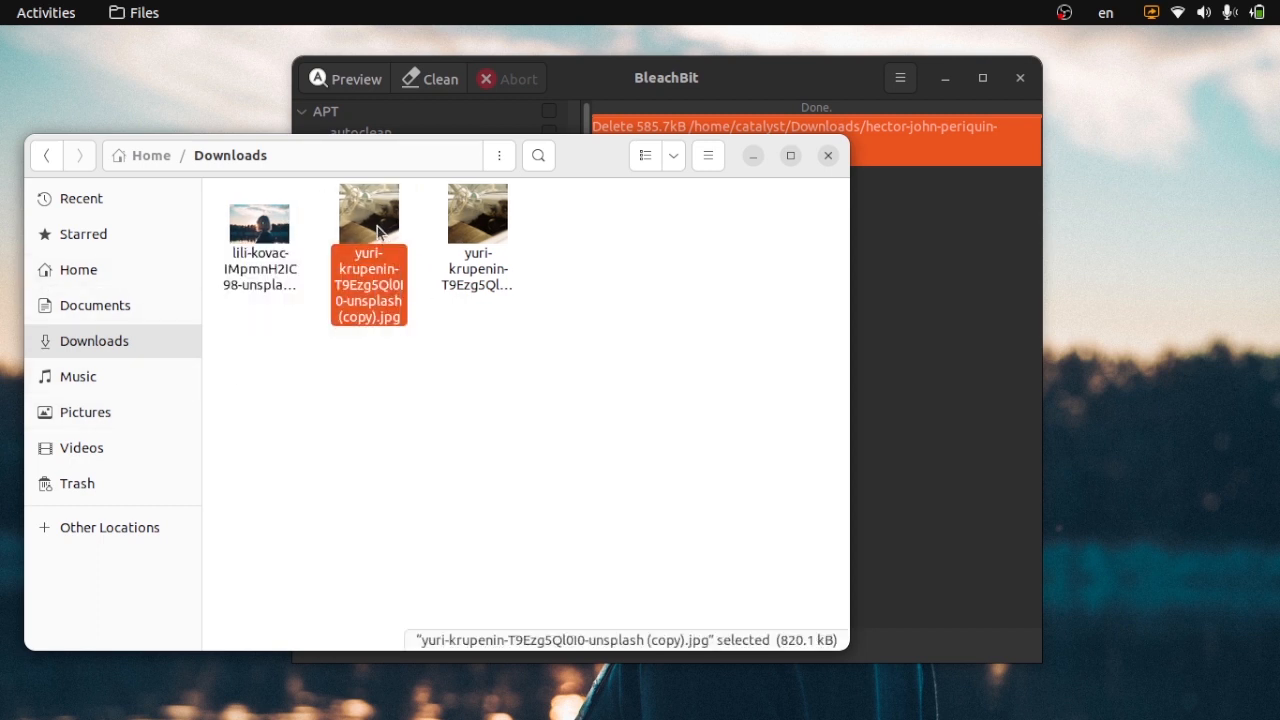
{"action": "left_click_drag", "start_coordinate": [606, 163], "coordinate": [582, 84]}
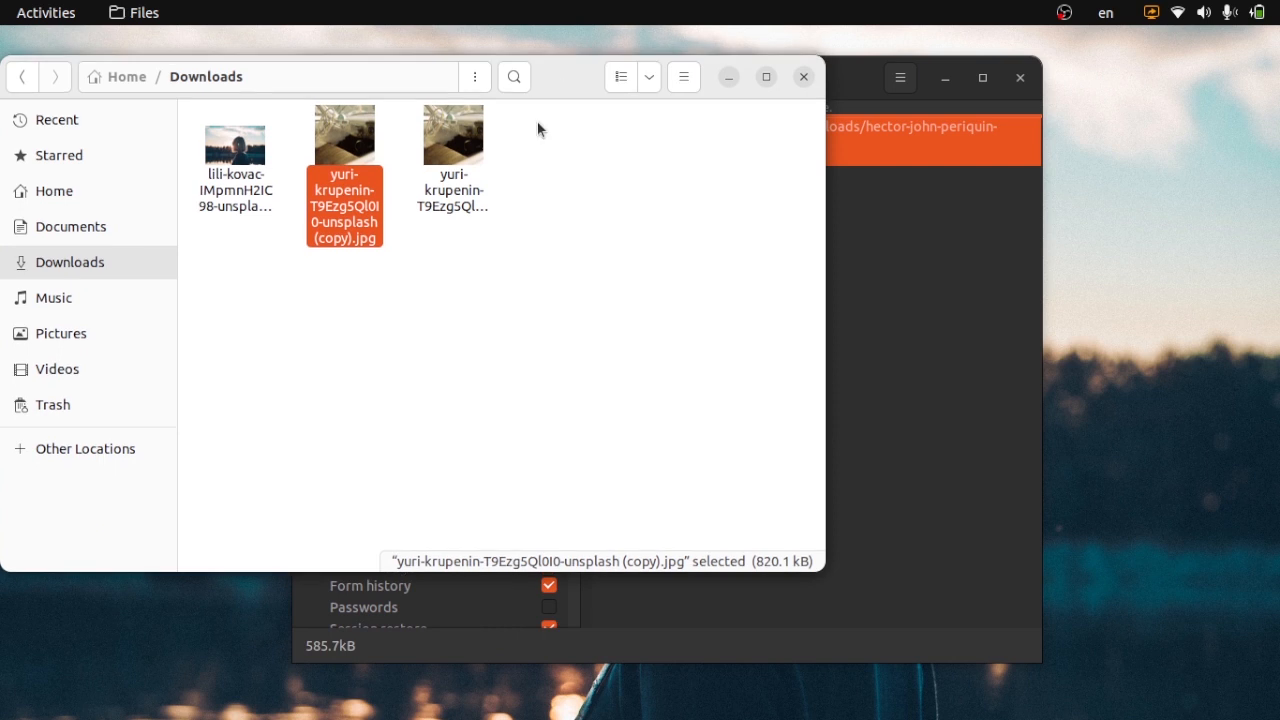
Copy the duplicated 820.1 kB Unsplash image in the Downloads folder to the clipboard.
{"action": "right_click", "coordinate": [291, 170]}
{"action": "right_click", "coordinate": [366, 133]}
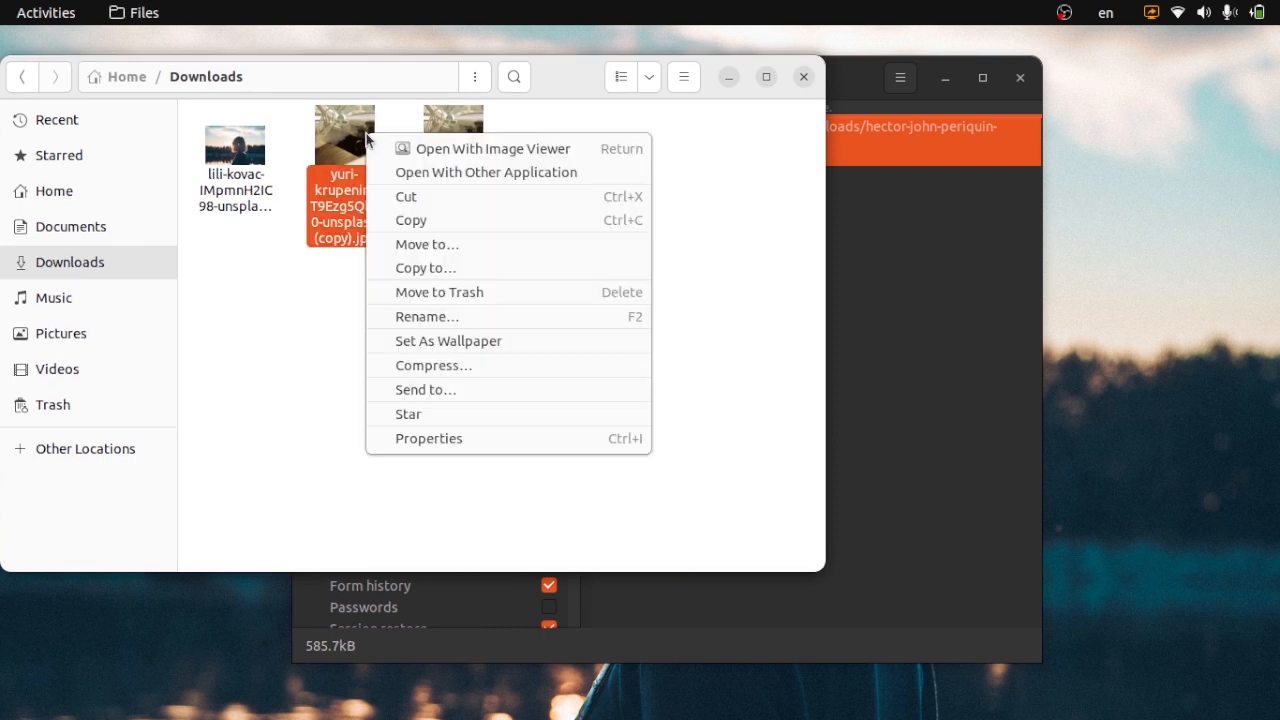
{"action": "left_click", "coordinate": [488, 226]}
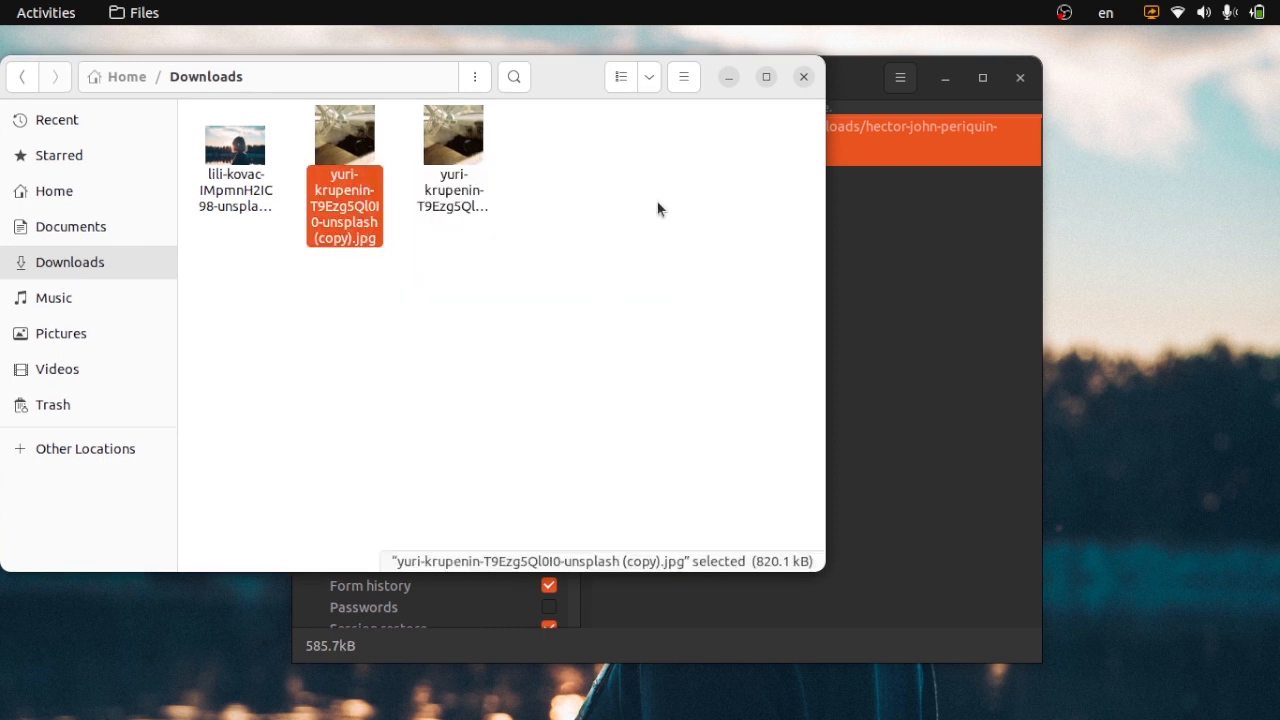
{"action": "right_click", "coordinate": [340, 200]}
{"action": "left_click", "coordinate": [423, 283]}
Switch to BleachBit, shred the duplicate through Shred Paths from Clipboard, confirm its permanent deletion, and move the window off the Downloads folder.
{"action": "left_click", "coordinate": [900, 77]}
{"action": "left_click", "coordinate": [900, 77]}
{"action": "left_click", "coordinate": [900, 77]}
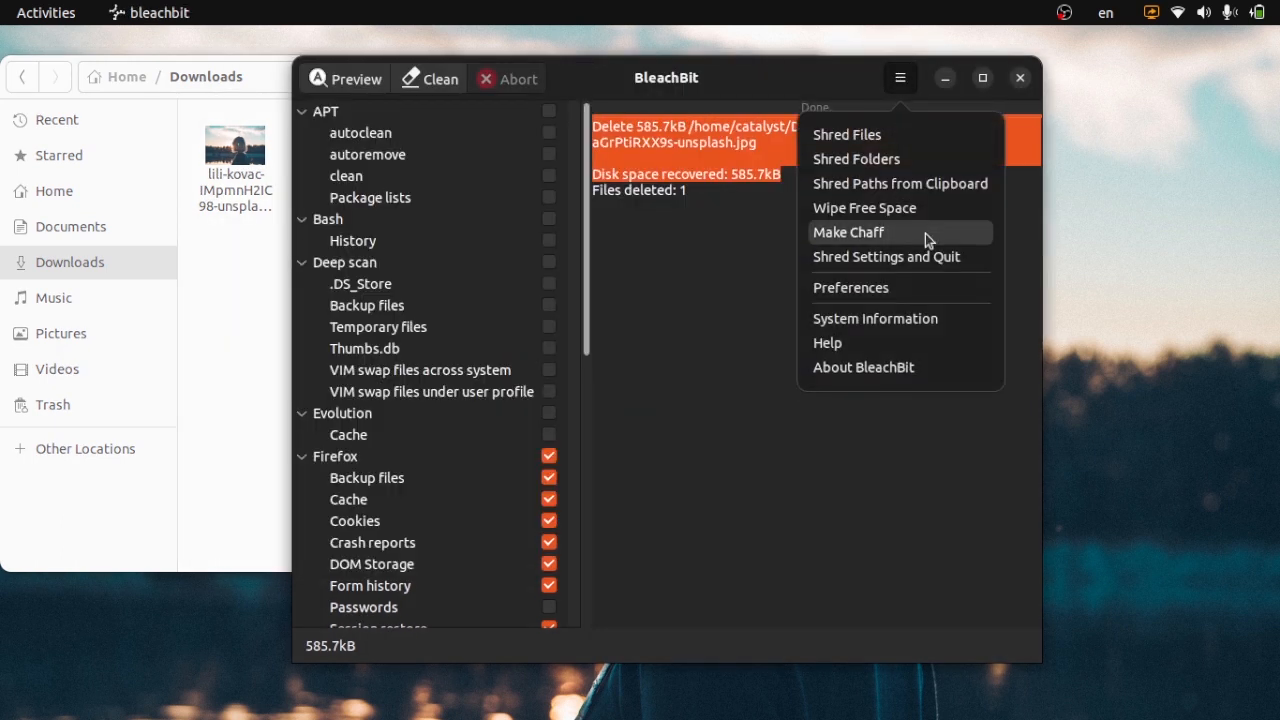
{"action": "left_click", "coordinate": [857, 186]}
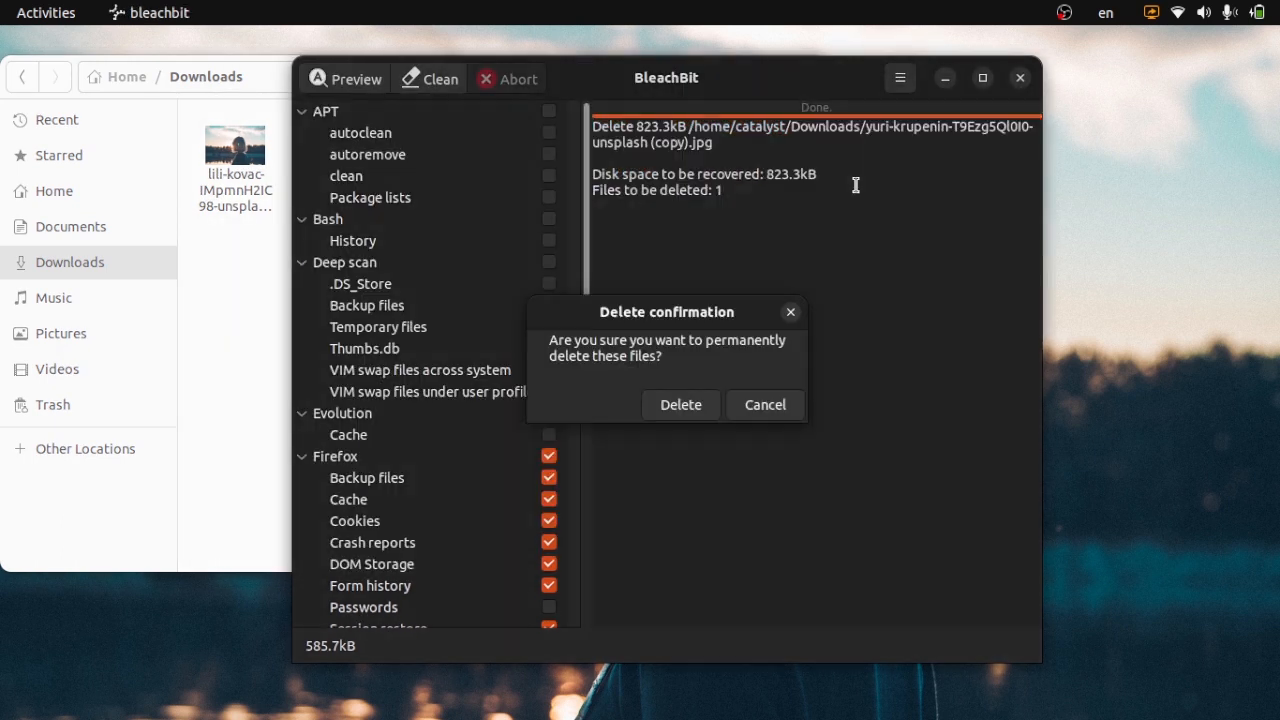
{"action": "left_click", "coordinate": [688, 405]}
{"action": "left_click_drag", "start_coordinate": [640, 89], "coordinate": [1115, 103]}
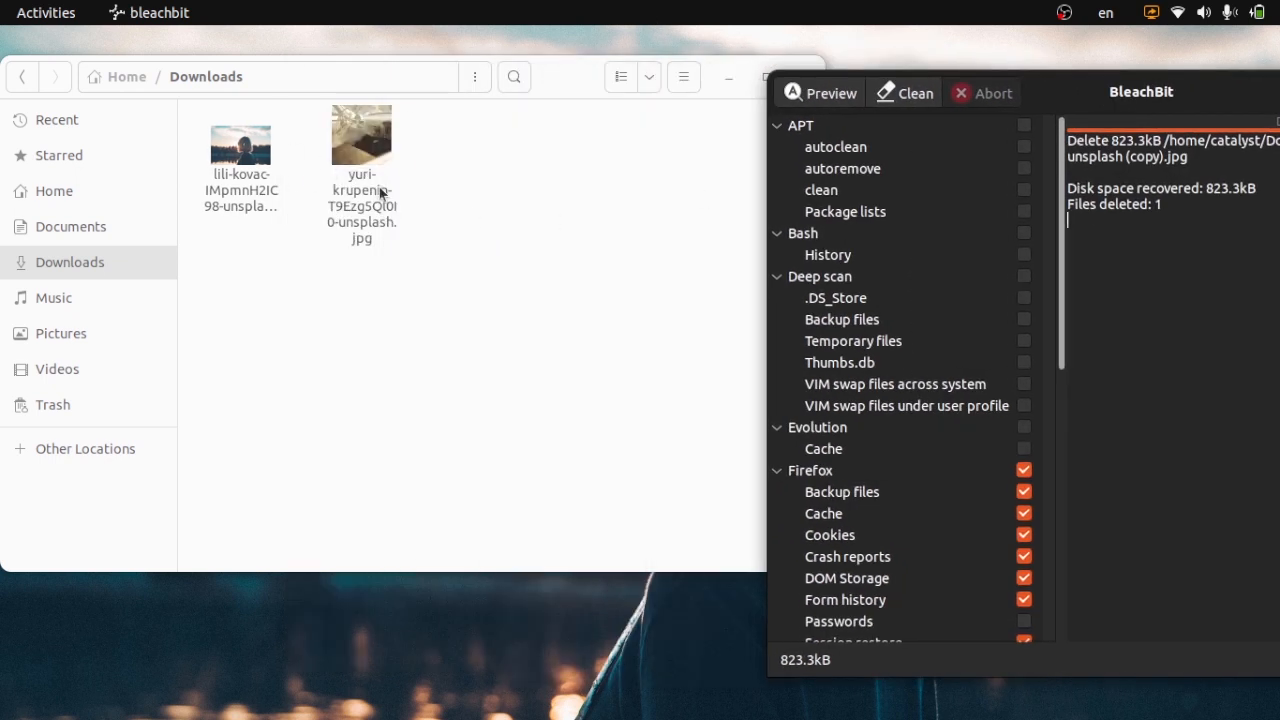
Switch to the Files app and copy the original of the shredded duplicate image in the Downloads folder.
{"action": "left_click", "coordinate": [371, 366]}
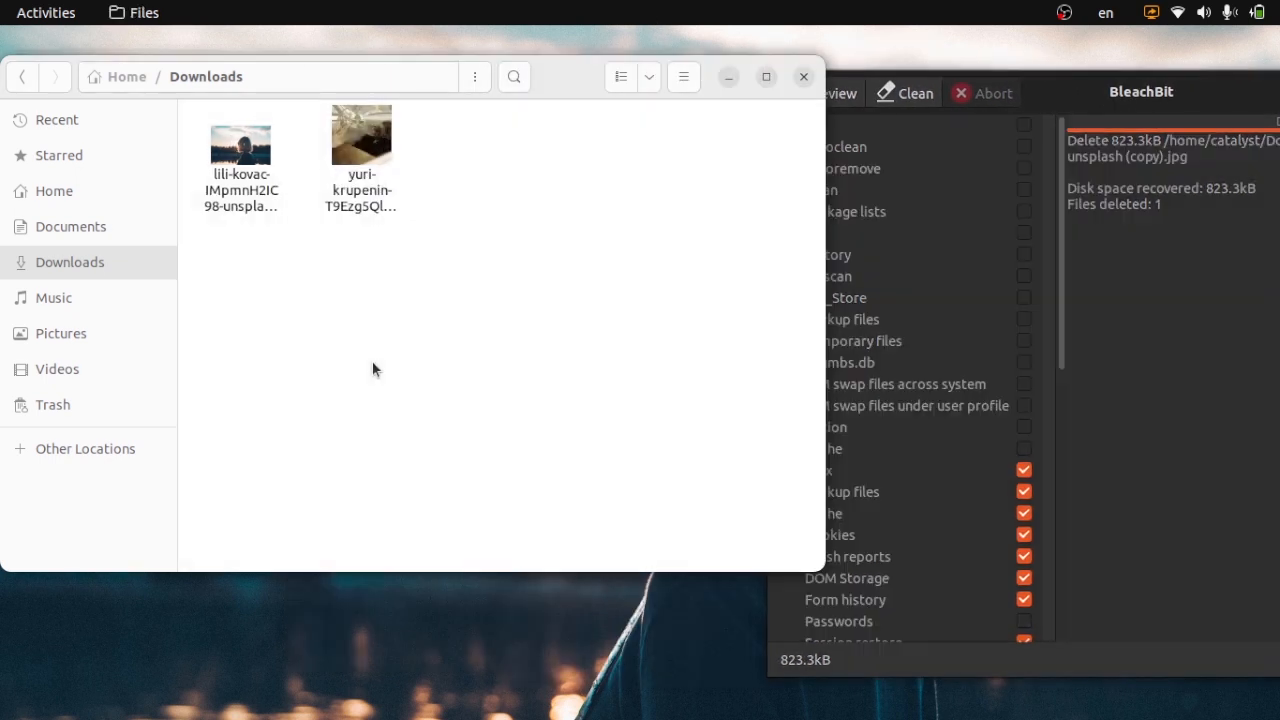
{"action": "right_click", "coordinate": [373, 155]}
{"action": "left_click", "coordinate": [417, 240]}
{"action": "right_click", "coordinate": [367, 196]}
{"action": "left_click", "coordinate": [470, 286]}
Shred the copied original image from its clipboard path in BleachBit, confirm the permanent deletion, and reposition the window beside the Downloads listing.
{"action": "left_click_drag", "start_coordinate": [1146, 106], "coordinate": [627, 484]}
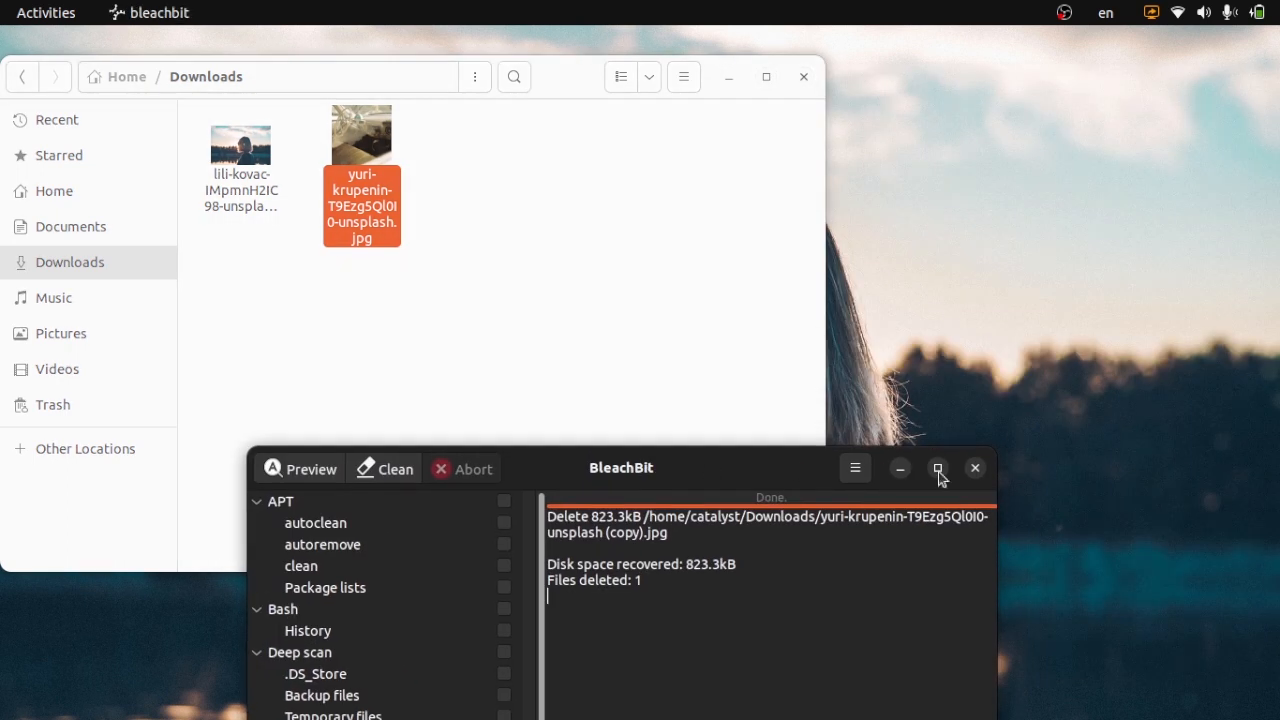
{"action": "left_click", "coordinate": [857, 468]}
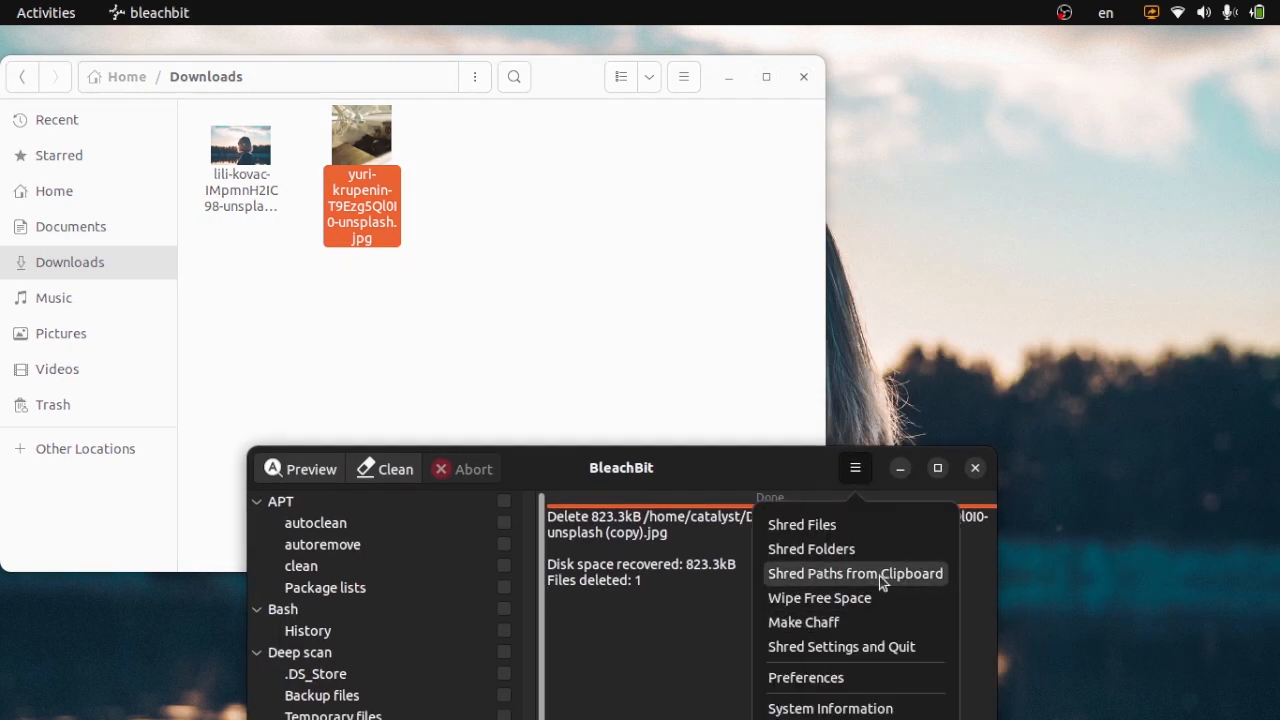
{"action": "left_click", "coordinate": [837, 583]}
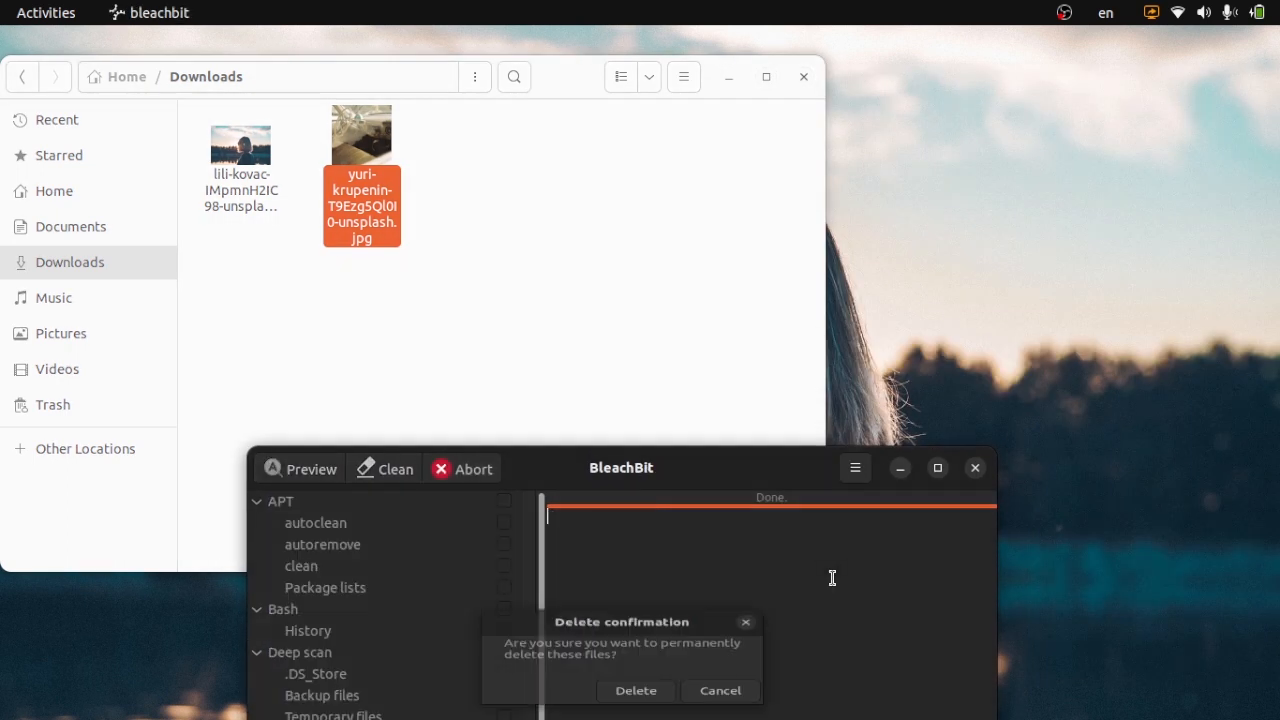
{"action": "left_click", "coordinate": [622, 697]}
{"action": "left_click_drag", "start_coordinate": [594, 475], "coordinate": [774, 121]}
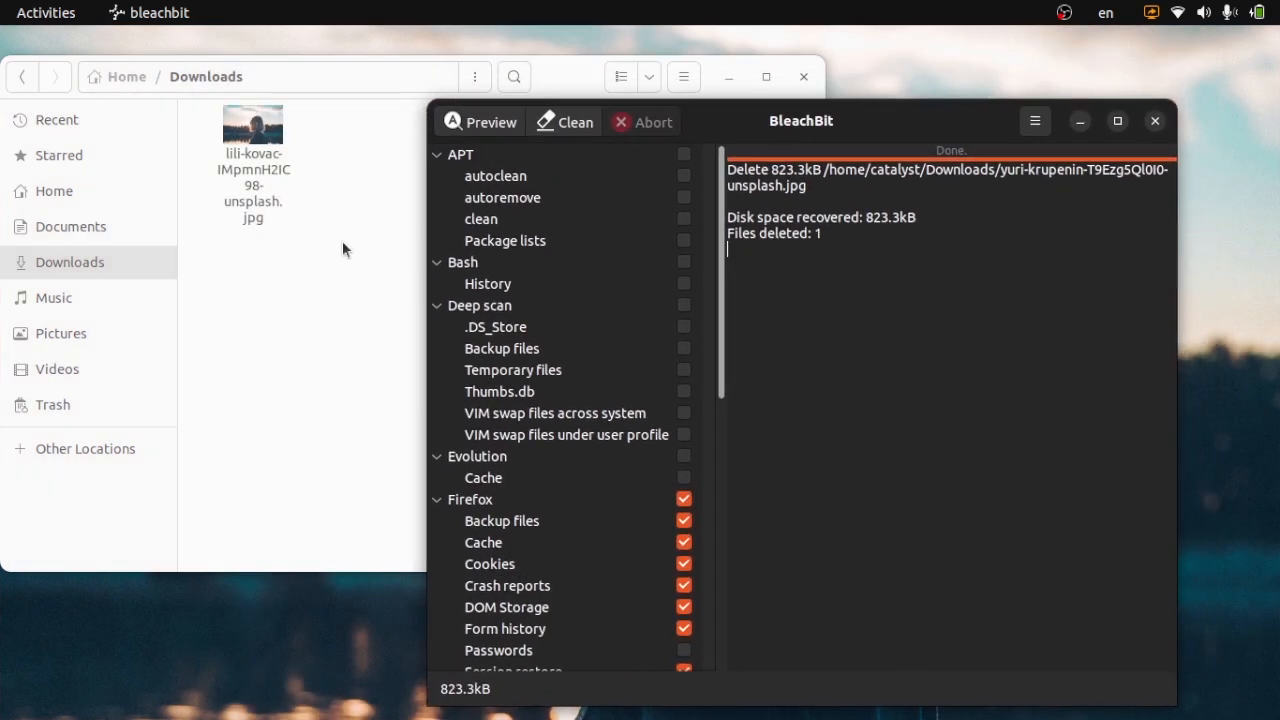
{"action": "left_click_drag", "start_coordinate": [889, 129], "coordinate": [852, 105]}
Cut the remaining 761.9 kB Unsplash image in the Downloads folder to the clipboard.
{"action": "left_click", "coordinate": [995, 97]}
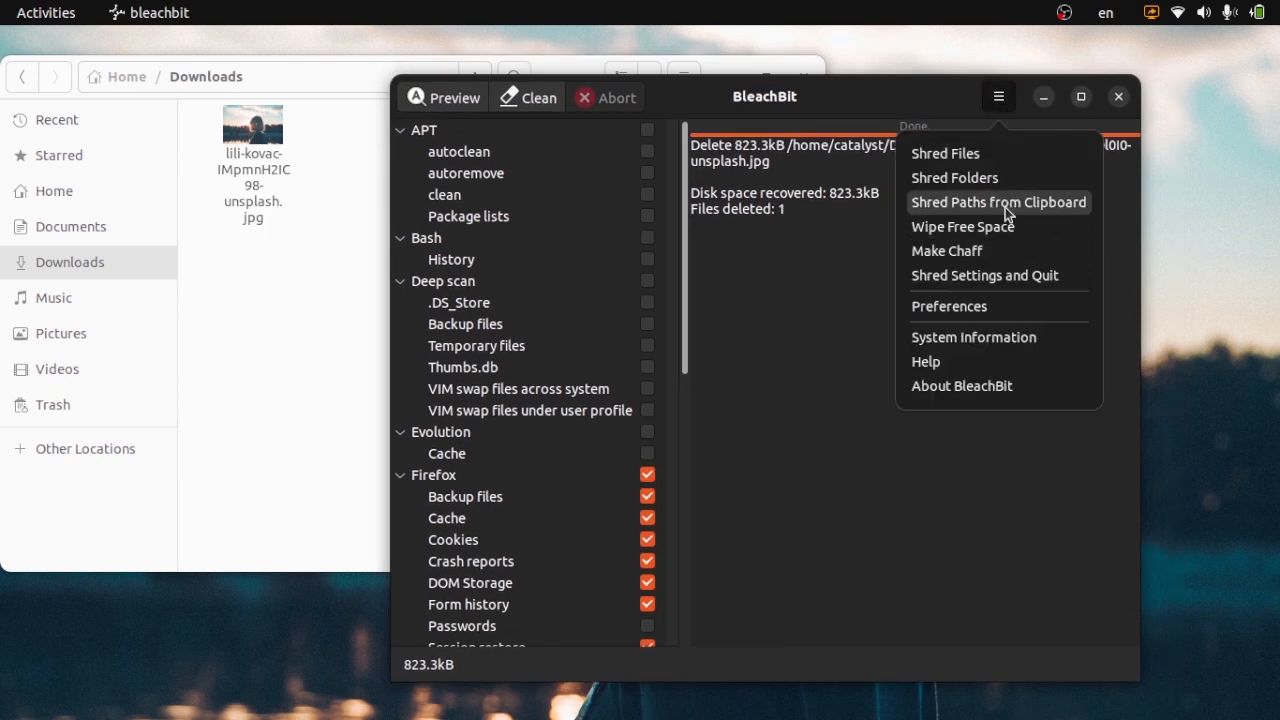
{"action": "left_click", "coordinate": [637, 249]}
{"action": "right_click", "coordinate": [280, 143]}
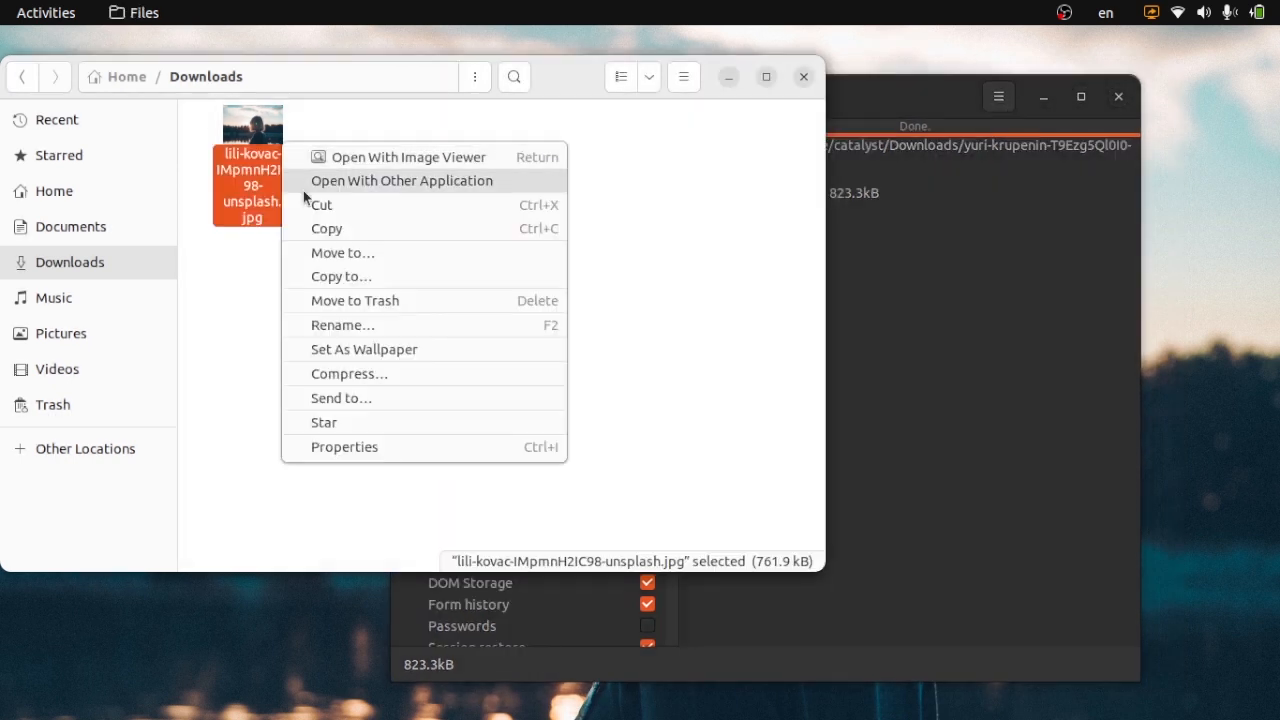
{"action": "left_click", "coordinate": [333, 204]}
Shred the cut image with Shred Paths from Clipboard, confirm the permanent deletion, and check the Downloads folder's contents.
{"action": "left_click", "coordinate": [998, 100]}
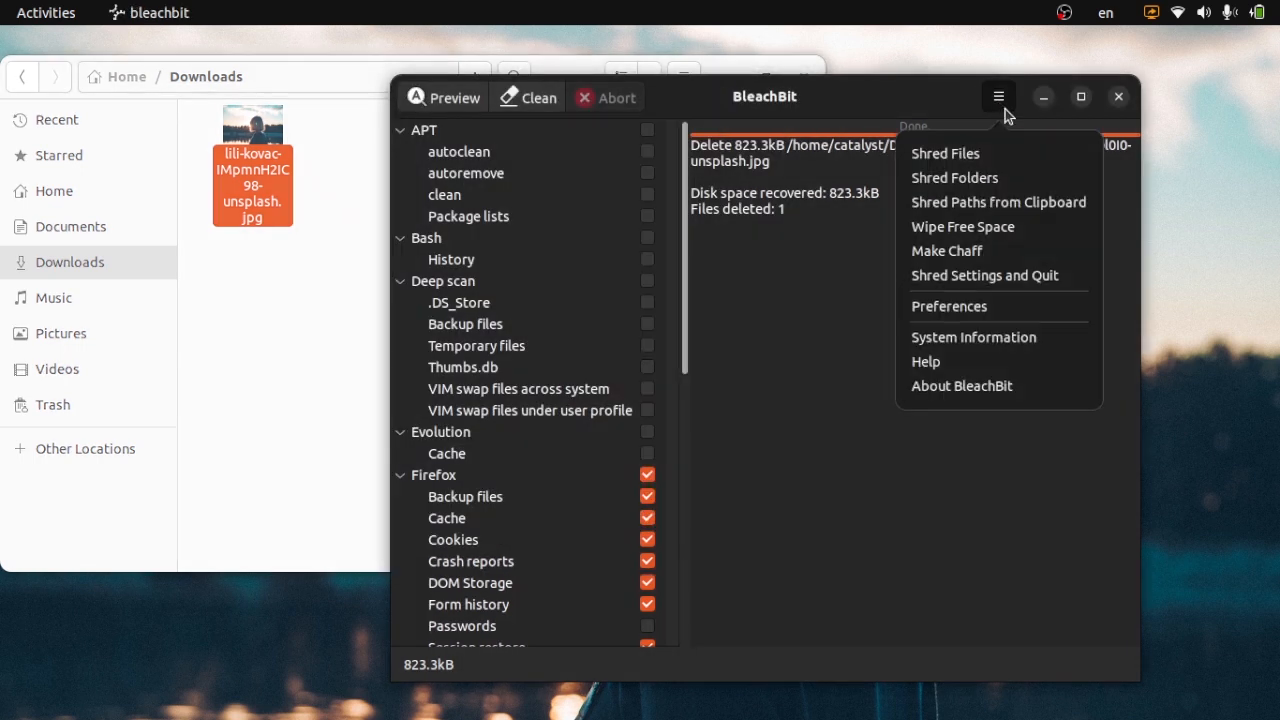
{"action": "left_click", "coordinate": [985, 205]}
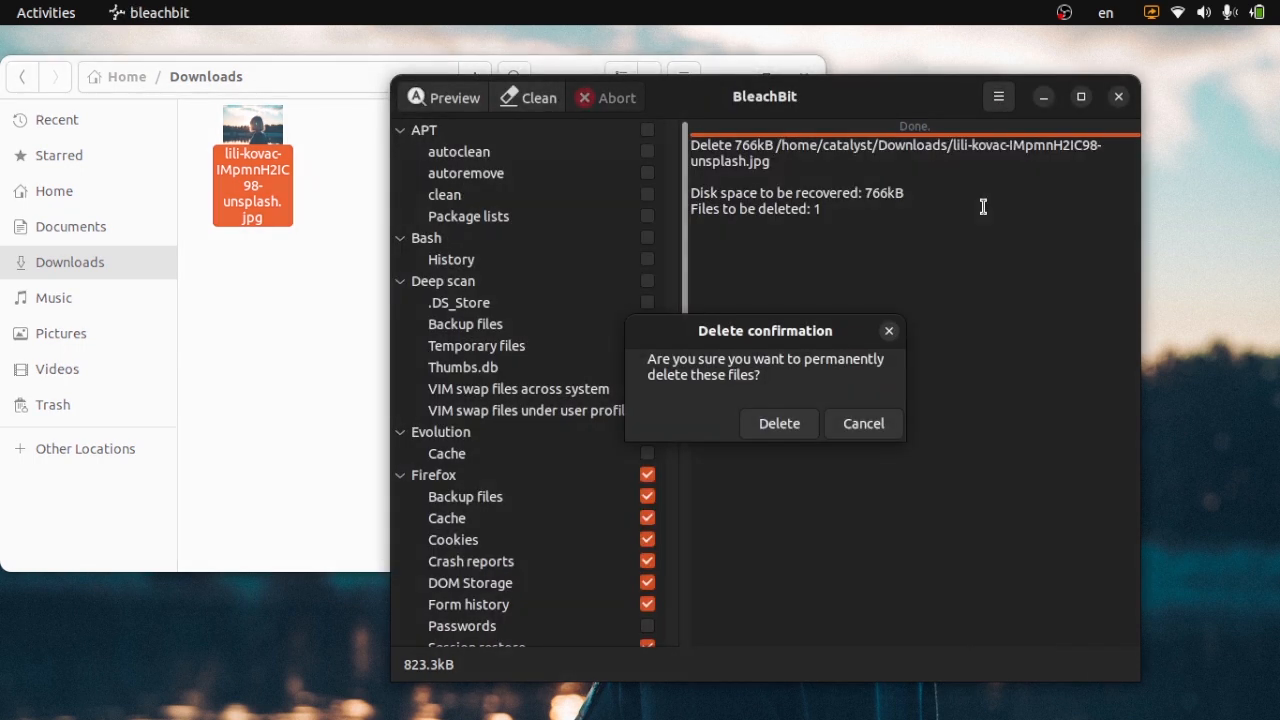
{"action": "left_click", "coordinate": [790, 428]}
{"action": "left_click", "coordinate": [343, 260]}
{"action": "left_click_drag", "start_coordinate": [476, 402], "coordinate": [180, 126]}
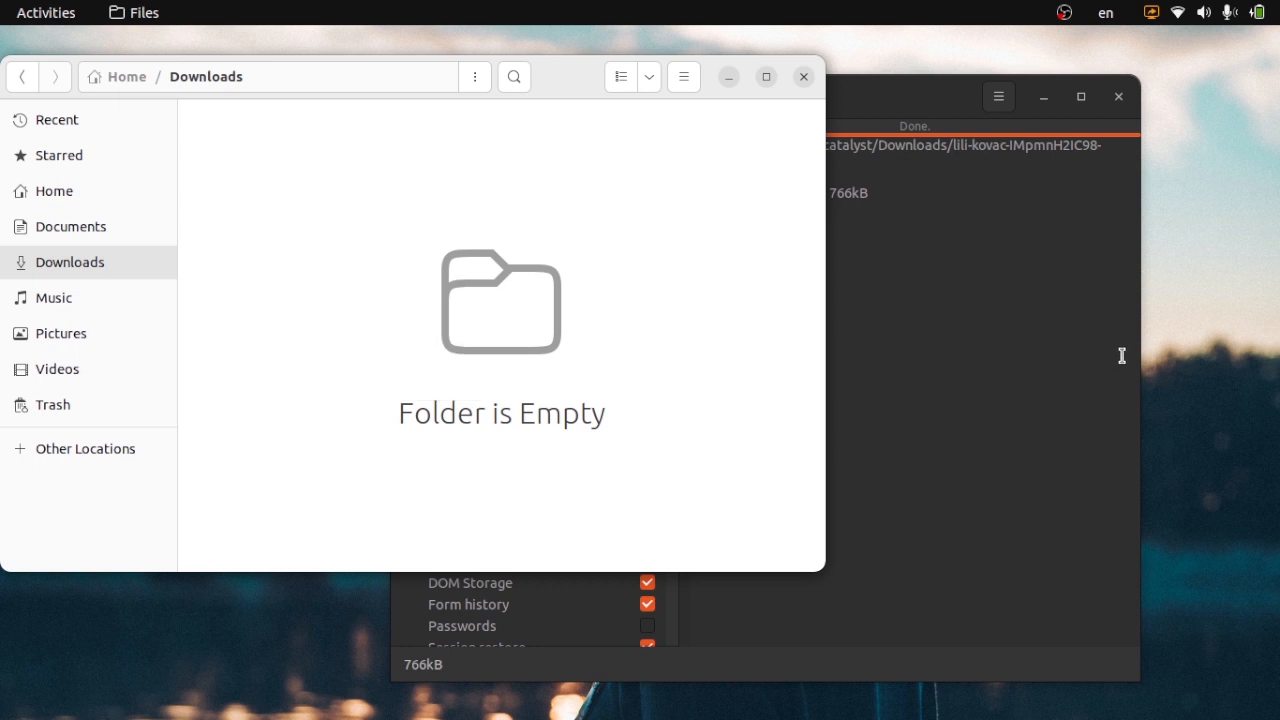
{"action": "left_click", "coordinate": [997, 99]}
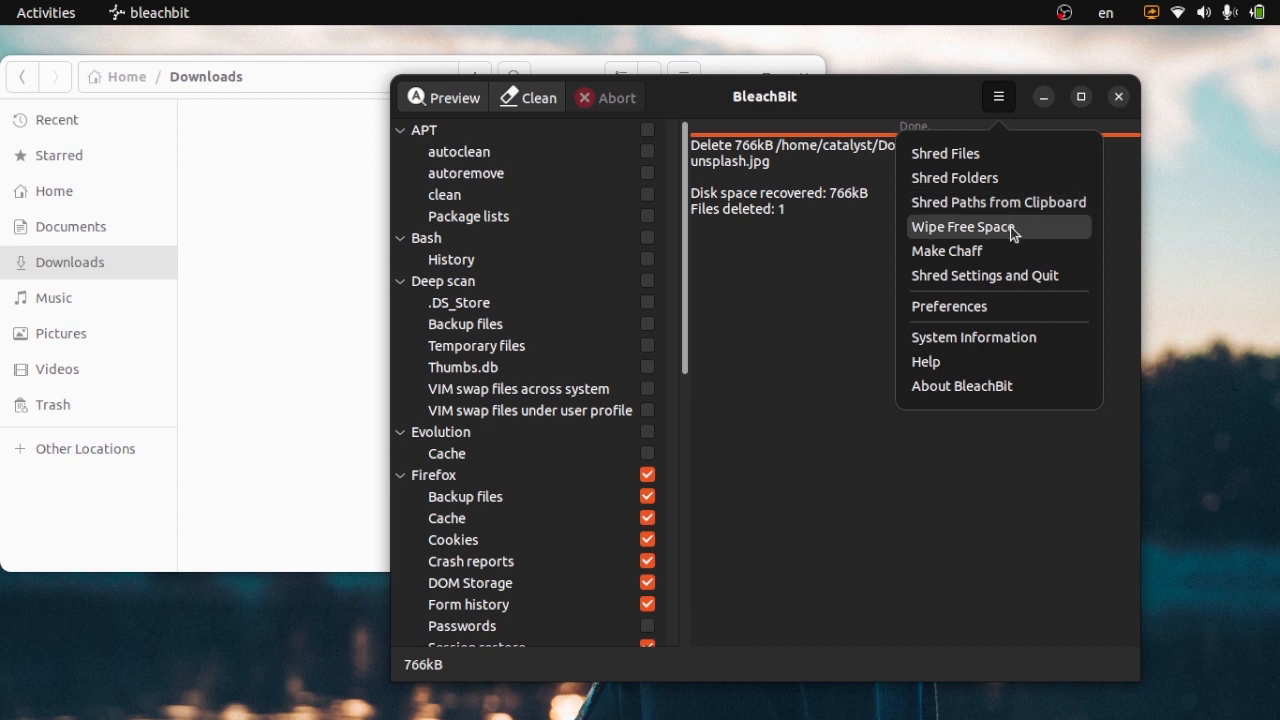
{"action": "left_click", "coordinate": [746, 277]}
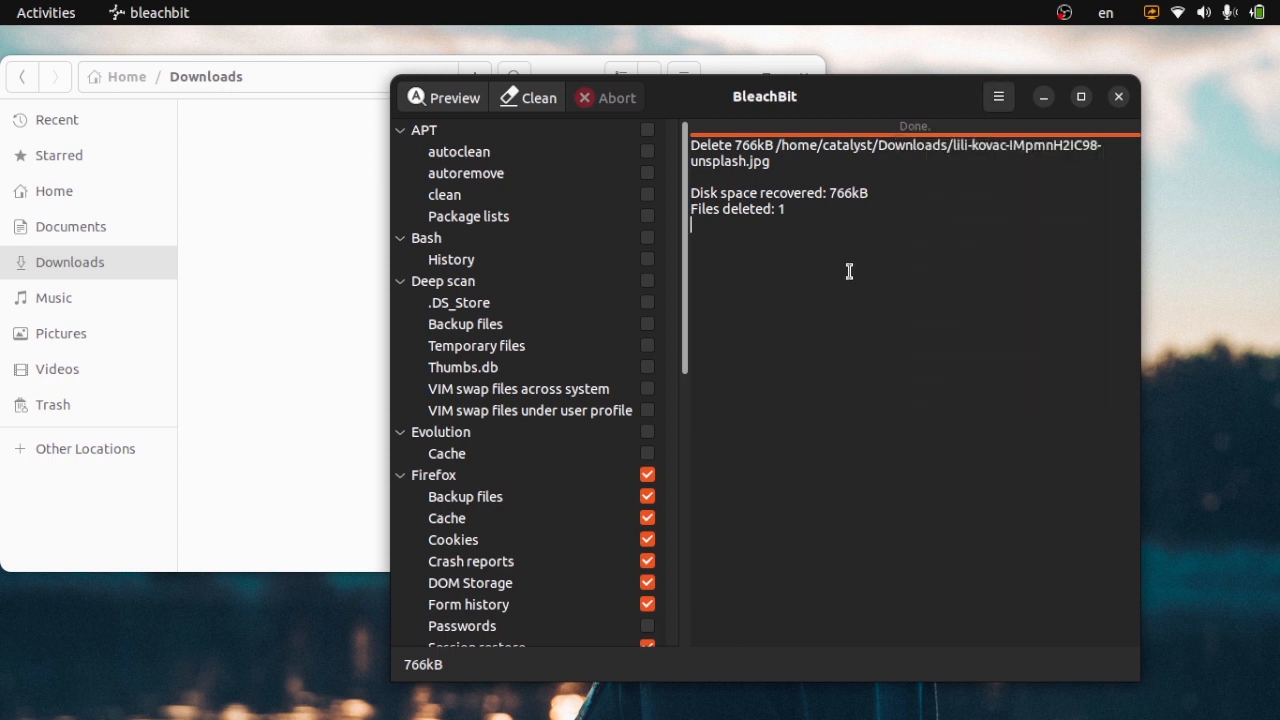
{"action": "left_click", "coordinate": [998, 100]}
{"action": "left_click", "coordinate": [342, 130]}
{"action": "left_click", "coordinate": [172, 224]}
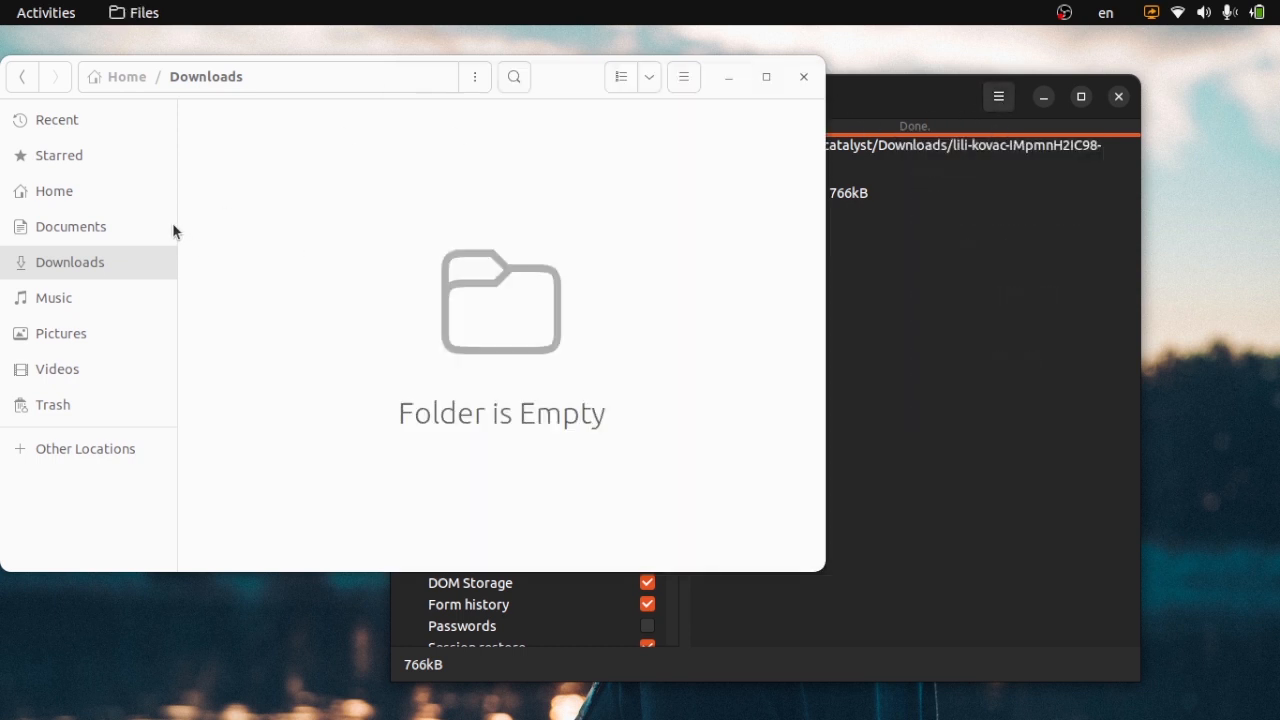
{"action": "left_click", "coordinate": [90, 266]}
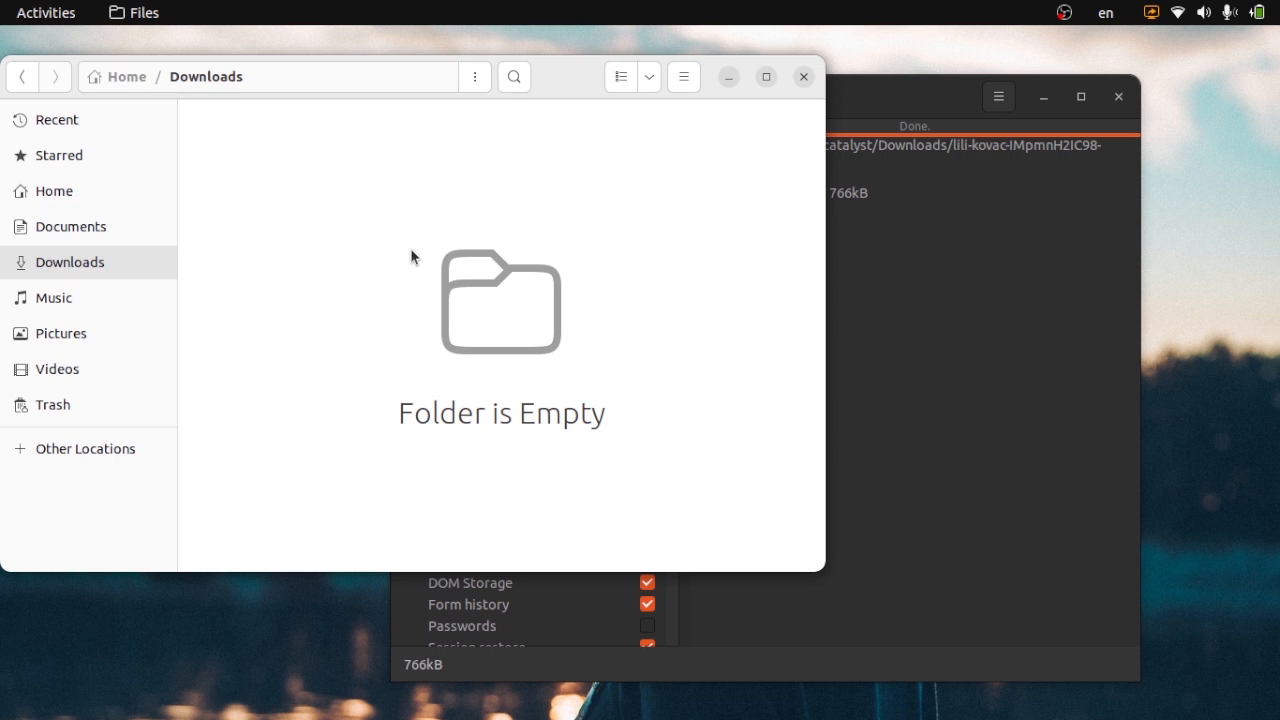
{"action": "left_click", "coordinate": [998, 97]}
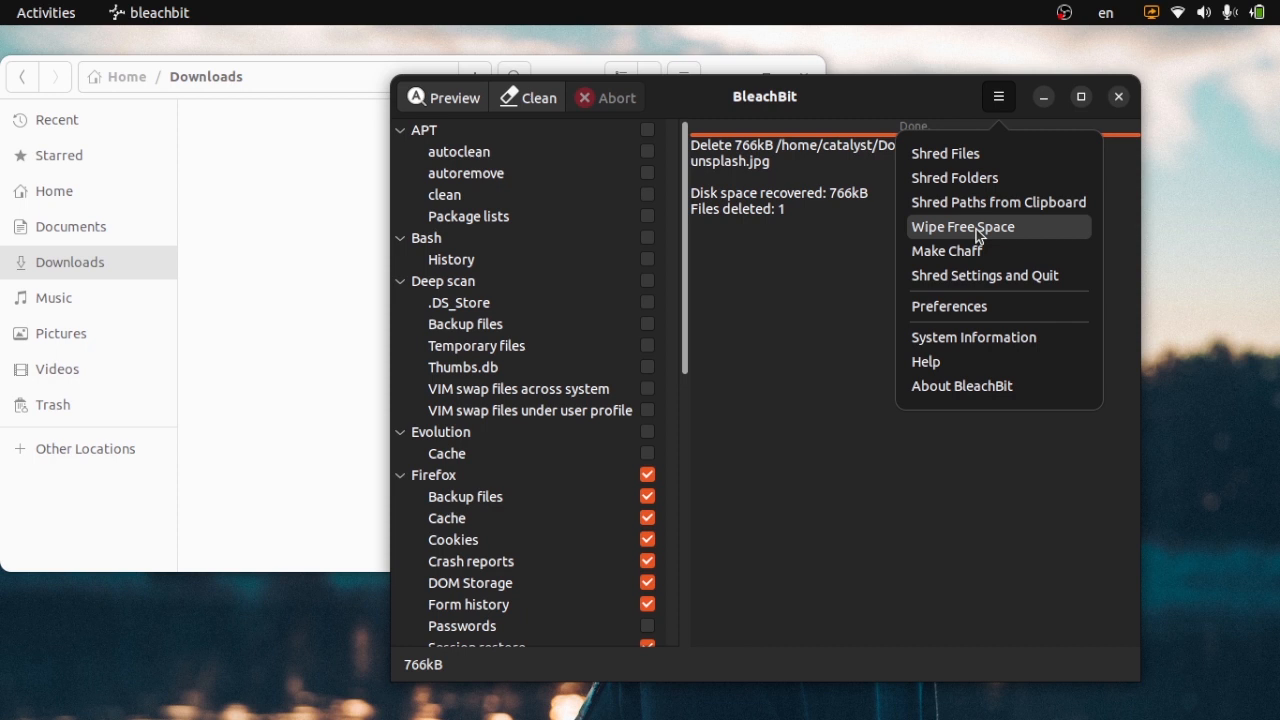
{"action": "left_click", "coordinate": [740, 326]}
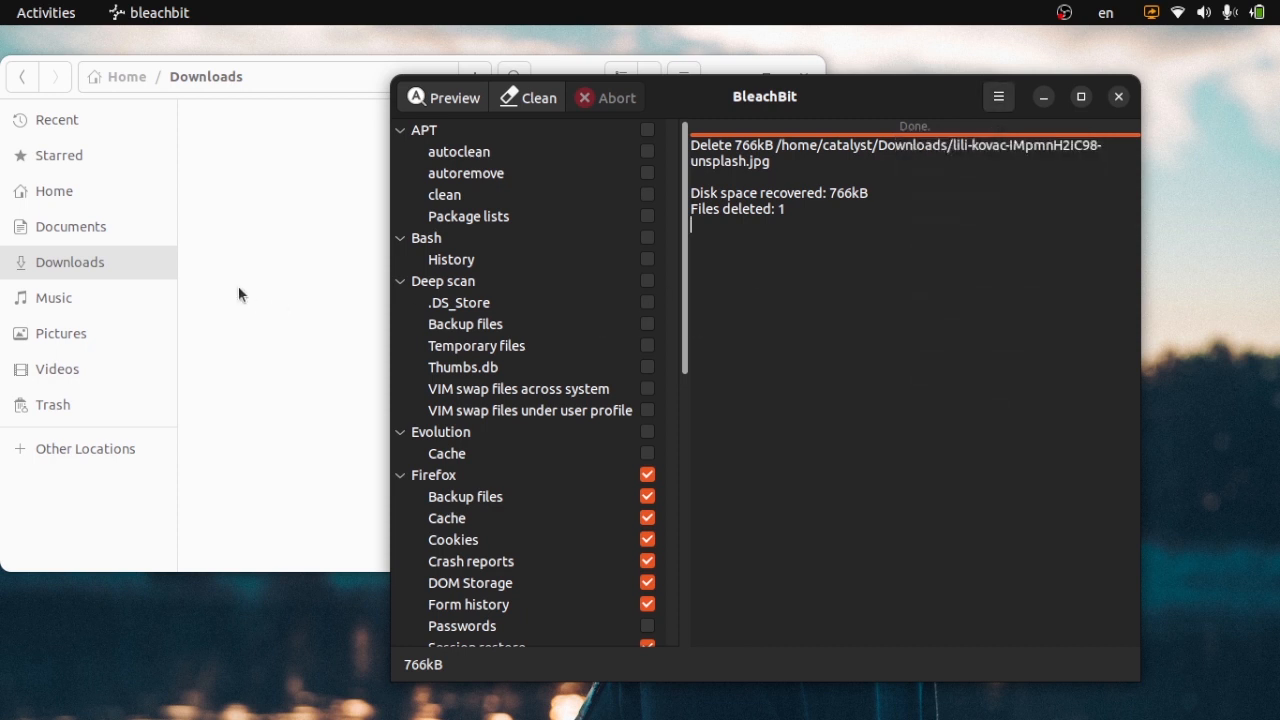
View the free space in the Downloads folder's properties and close the properties dialog.
{"action": "left_click", "coordinate": [305, 86]}
{"action": "right_click", "coordinate": [354, 180]}
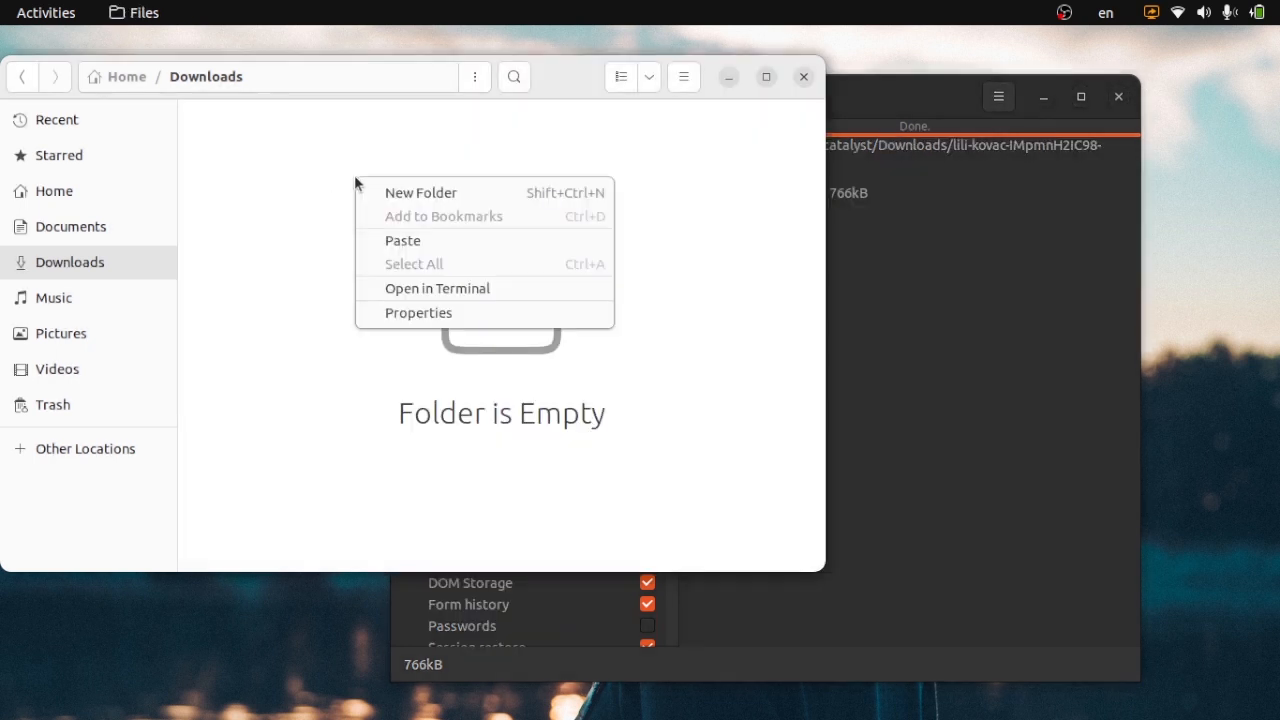
{"action": "left_click", "coordinate": [441, 312]}
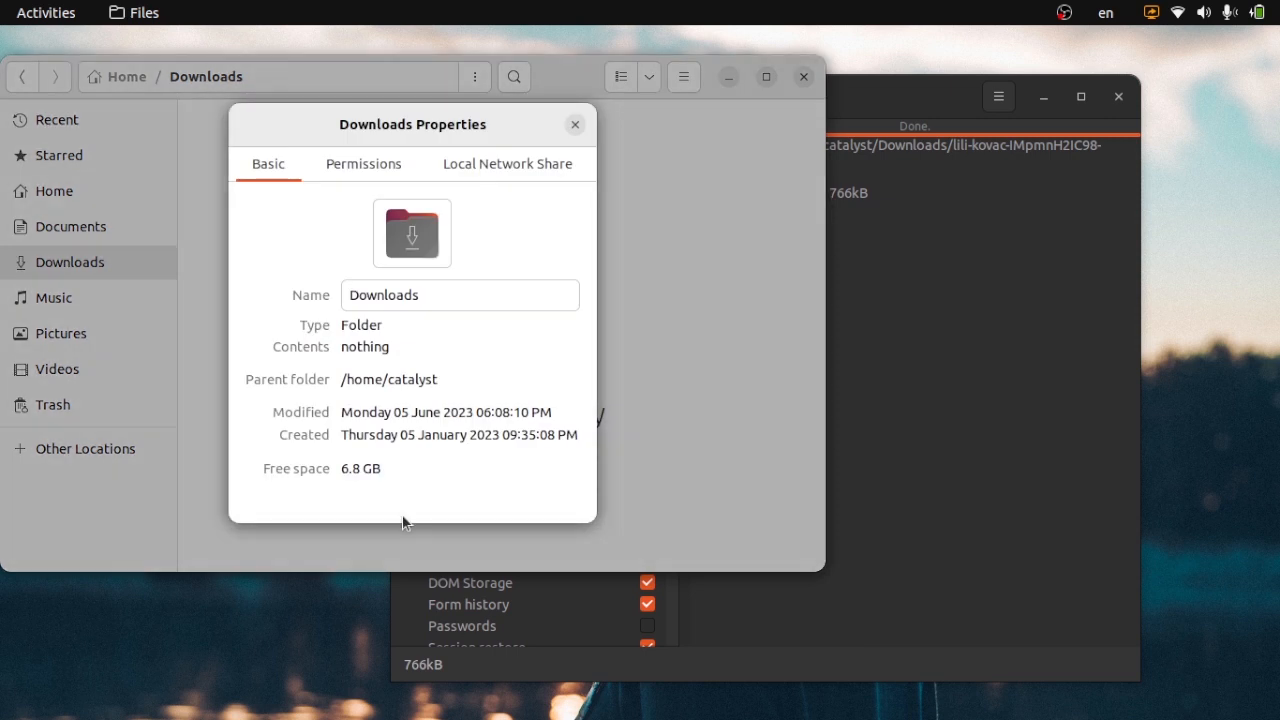
{"action": "left_click_drag", "start_coordinate": [383, 466], "coordinate": [313, 462]}
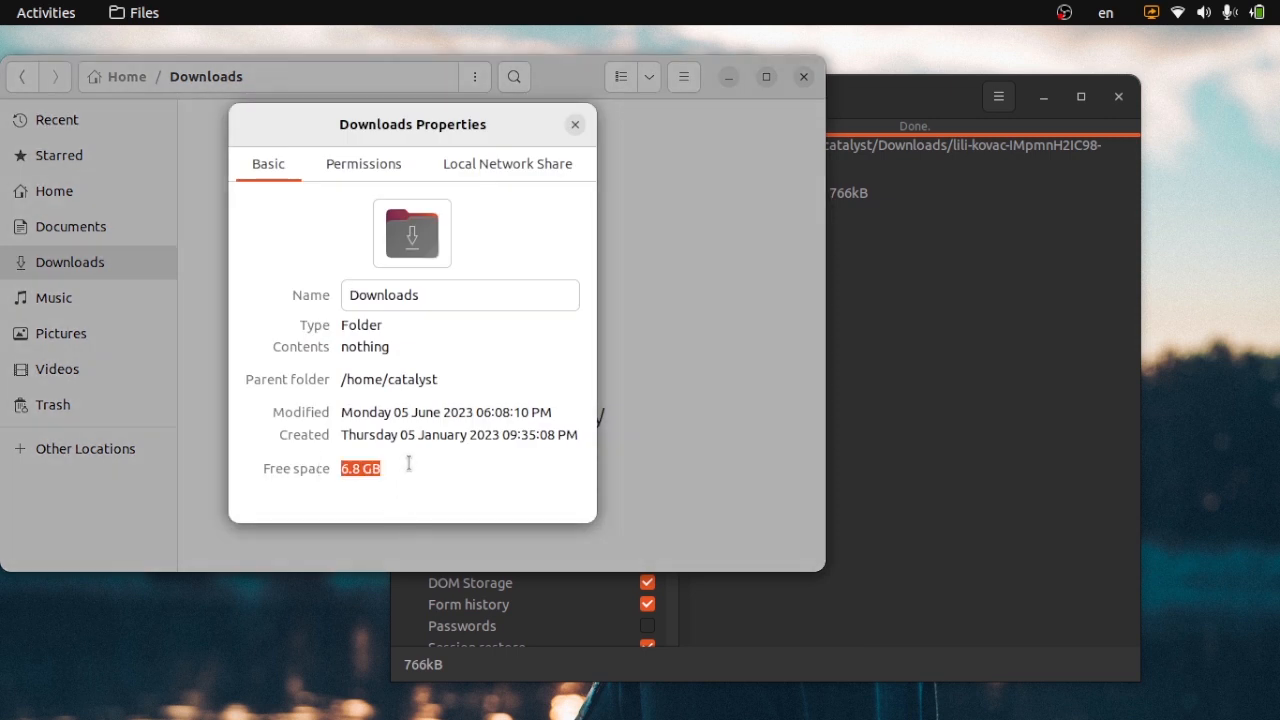
{"action": "left_click", "coordinate": [574, 126]}
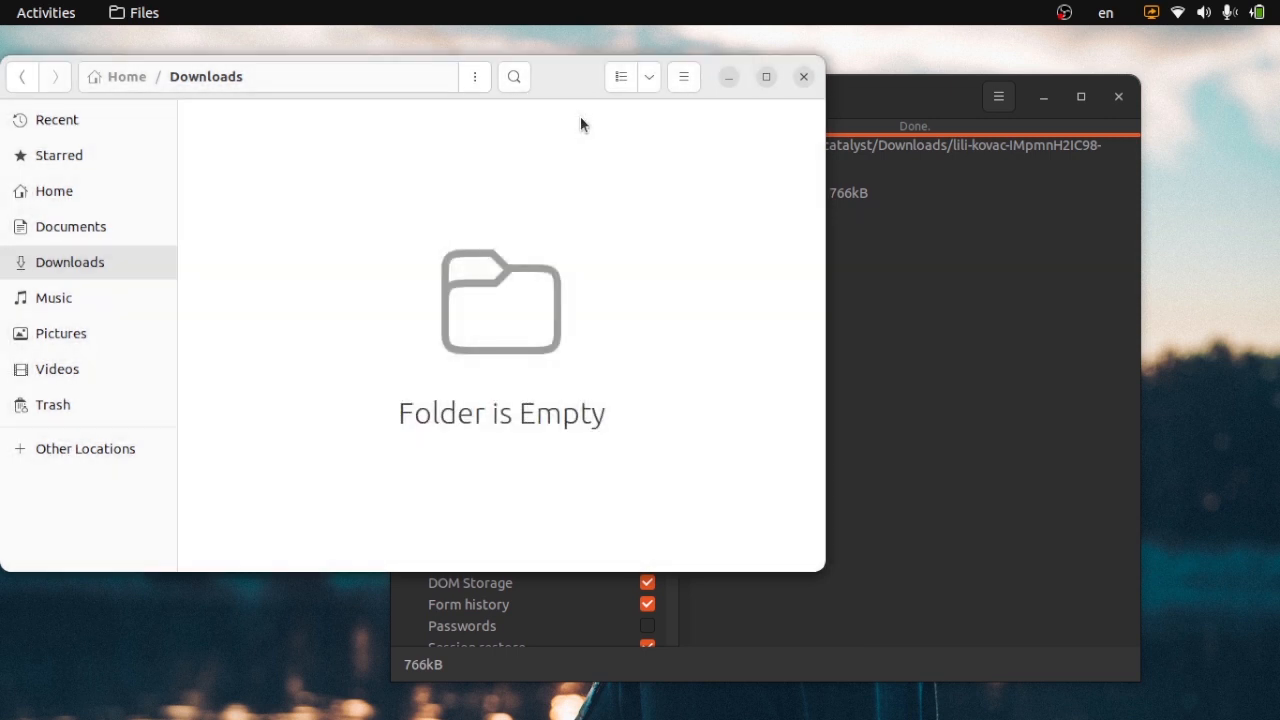
Open the folder chooser of Wipe Free Space in BleachBit, review the home folders, and cancel without choosing one.
{"action": "left_click", "coordinate": [1003, 100]}
{"action": "left_click", "coordinate": [966, 232]}
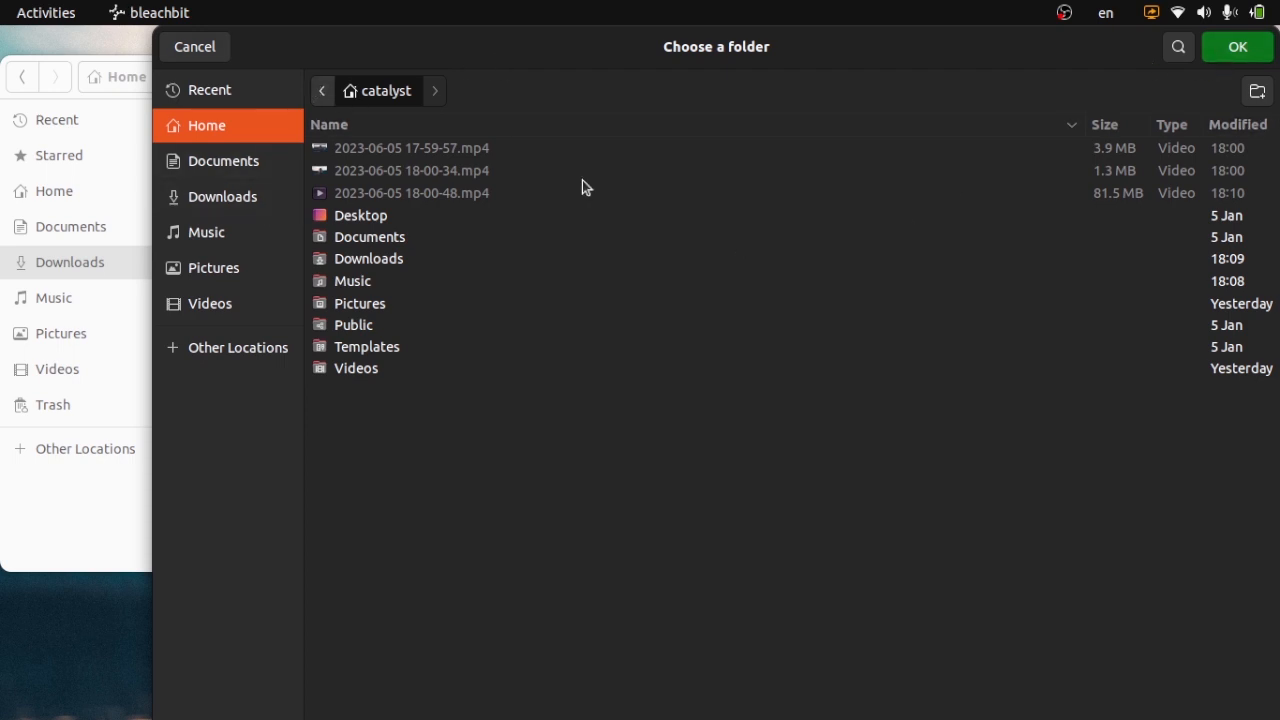
{"action": "left_click", "coordinate": [212, 49]}
{"action": "left_click_drag", "start_coordinate": [1153, 95], "coordinate": [914, 119]}
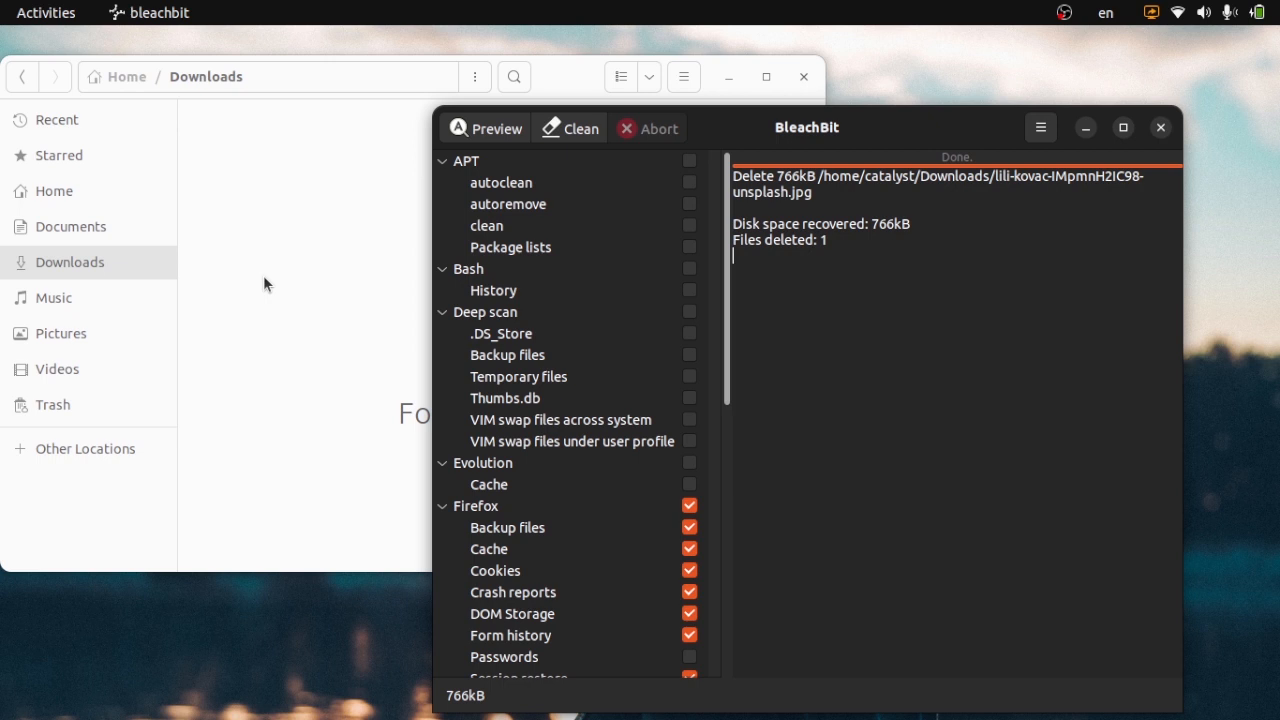
{"action": "left_click", "coordinate": [337, 268]}
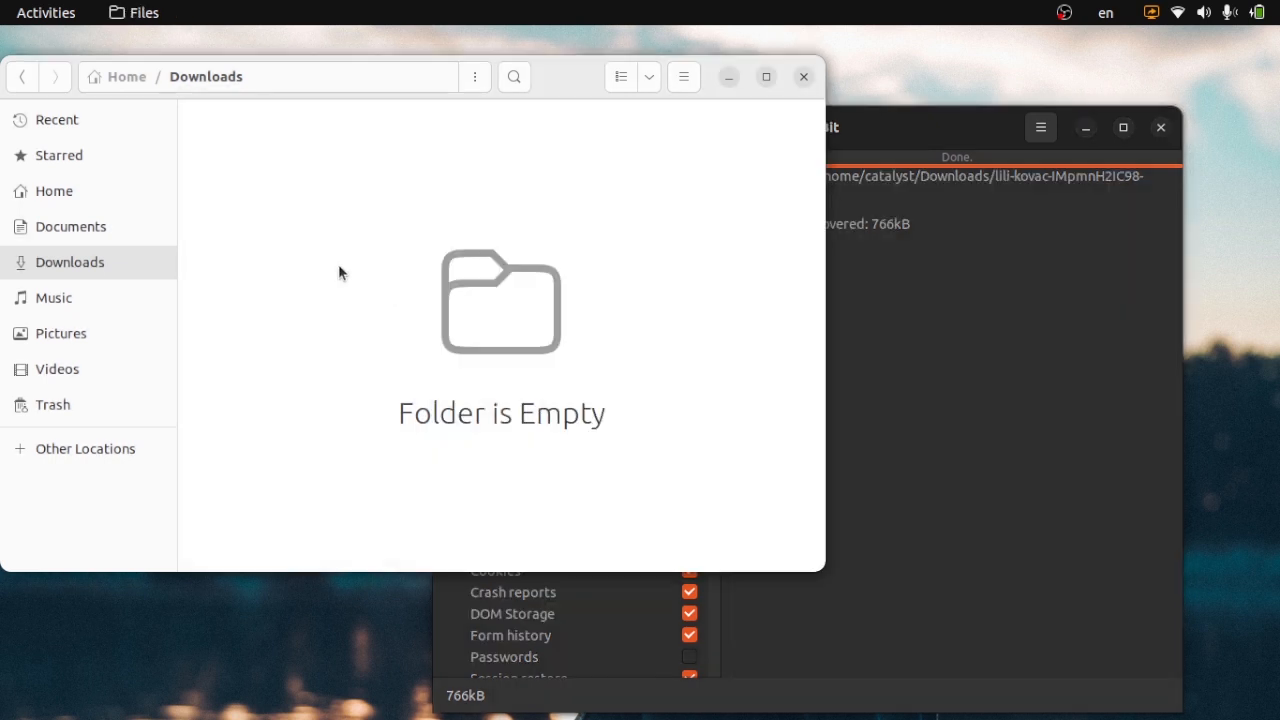
{"action": "left_click", "coordinate": [1066, 124]}
{"action": "left_click", "coordinate": [1040, 127]}
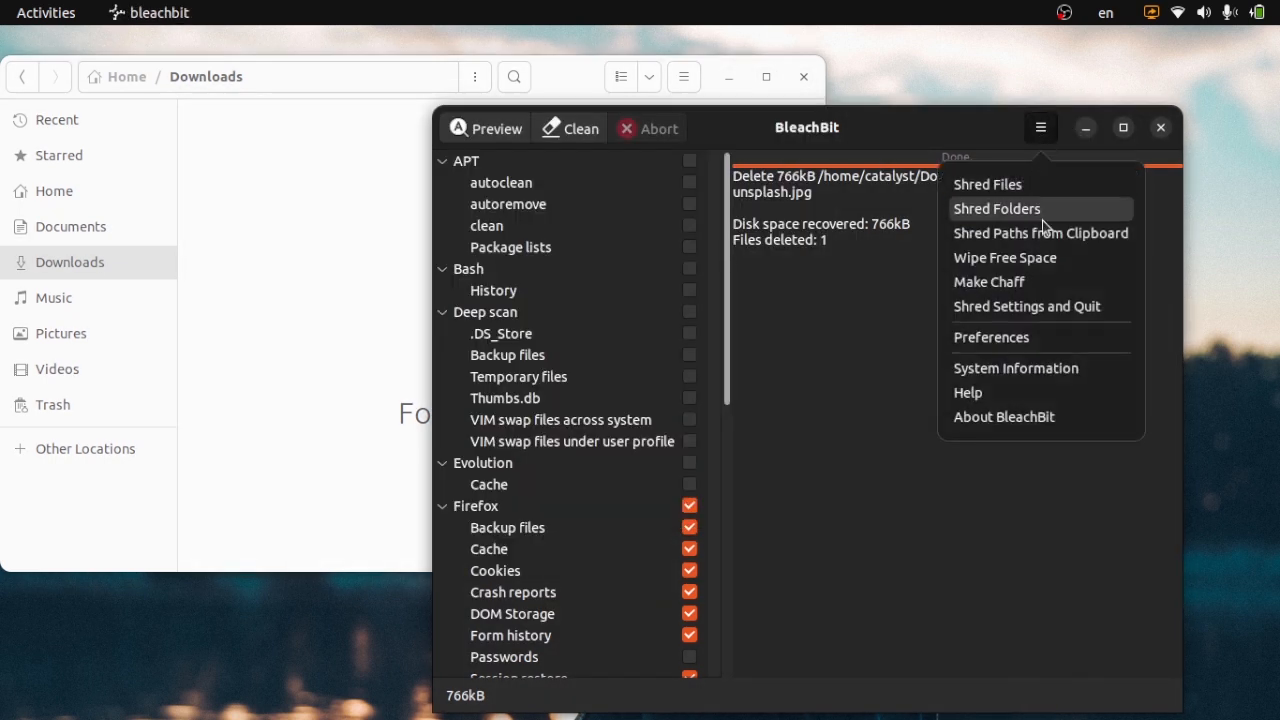
{"action": "left_click", "coordinate": [849, 337]}
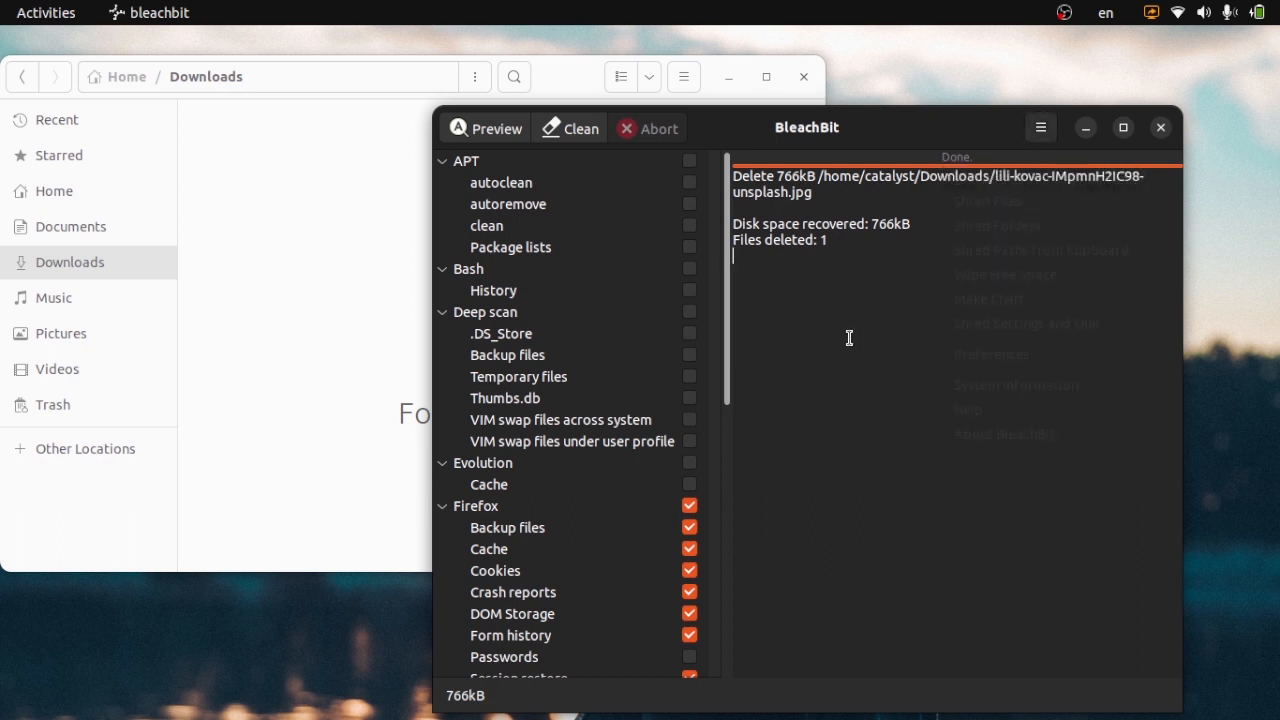
{"action": "left_click", "coordinate": [237, 238]}
{"action": "left_click_drag", "start_coordinate": [226, 175], "coordinate": [591, 497]}
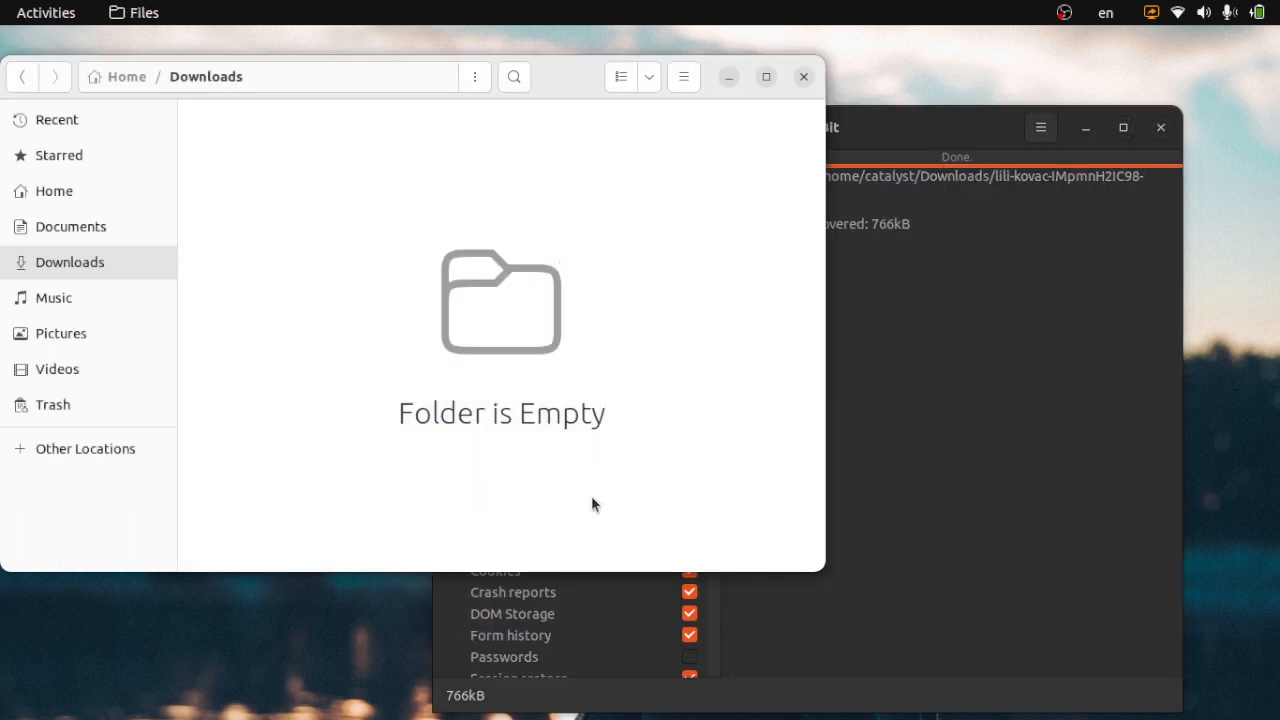
{"action": "left_click_drag", "start_coordinate": [326, 157], "coordinate": [665, 480]}
{"action": "left_click", "coordinate": [989, 116]}
{"action": "left_click", "coordinate": [1040, 128]}
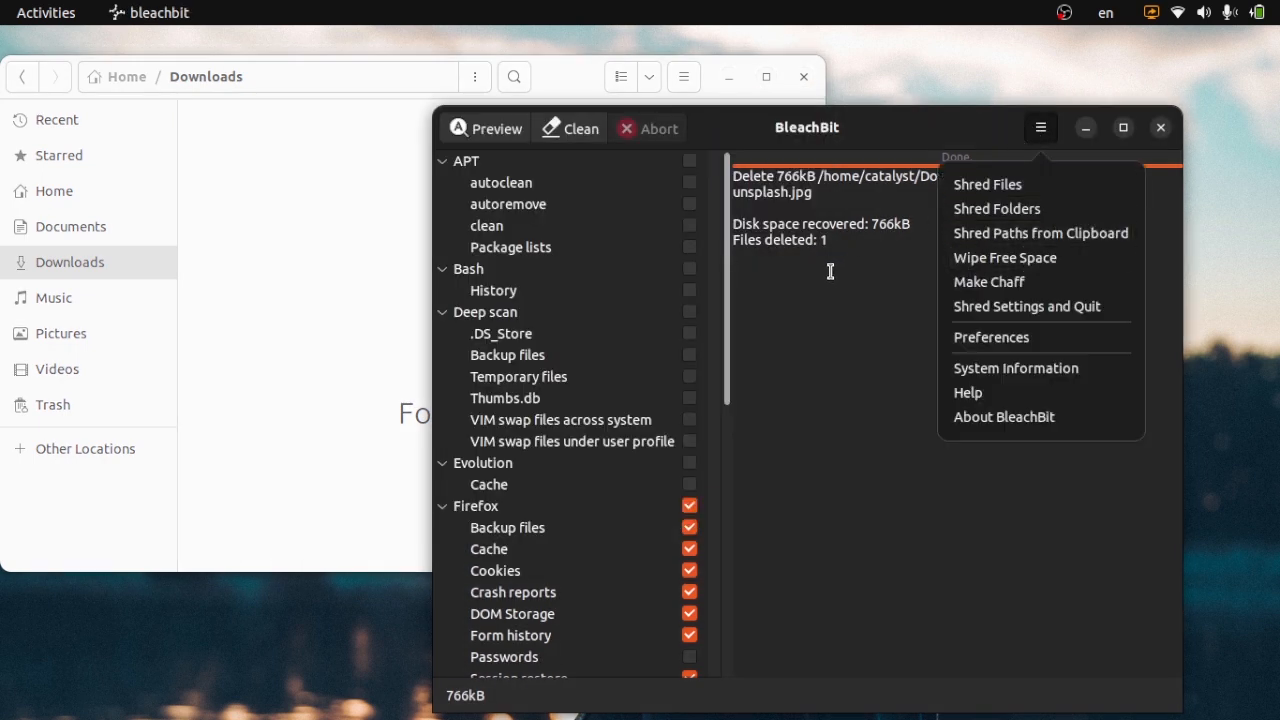
{"action": "left_click", "coordinate": [830, 277]}
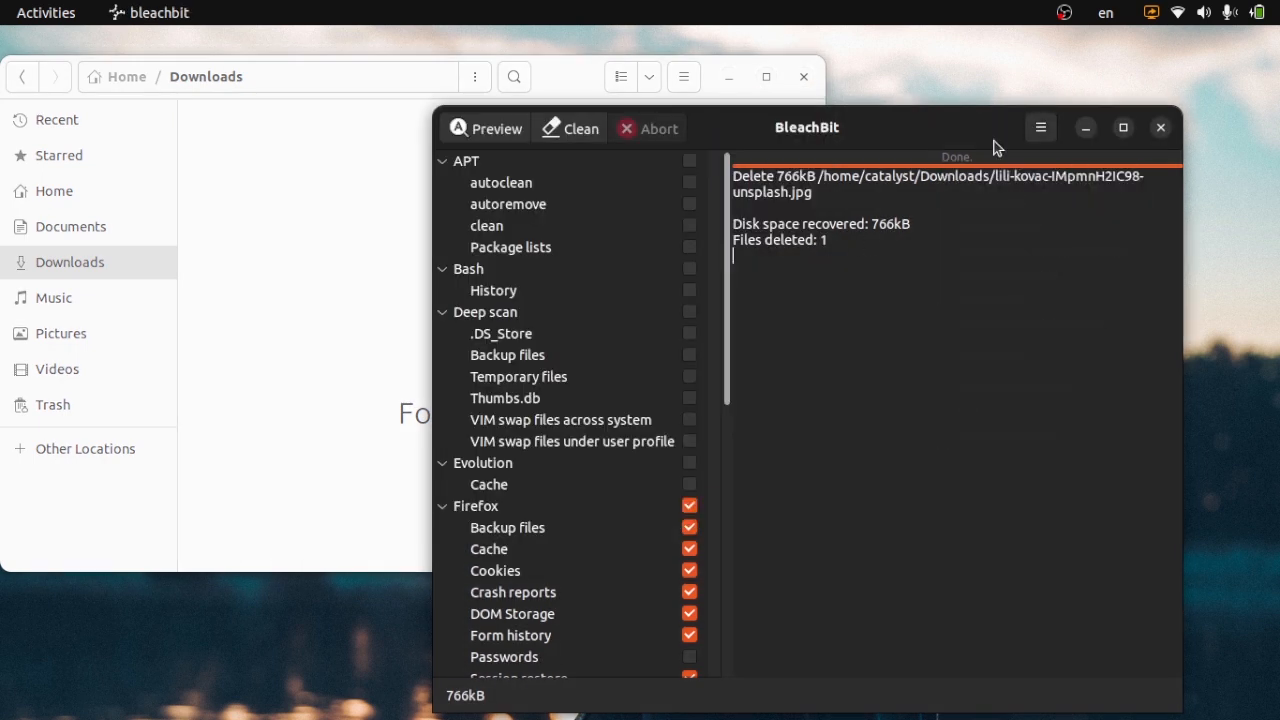
Open the Make Chaff dialog and place it over the main BleachBit window.
{"action": "left_click", "coordinate": [1041, 131]}
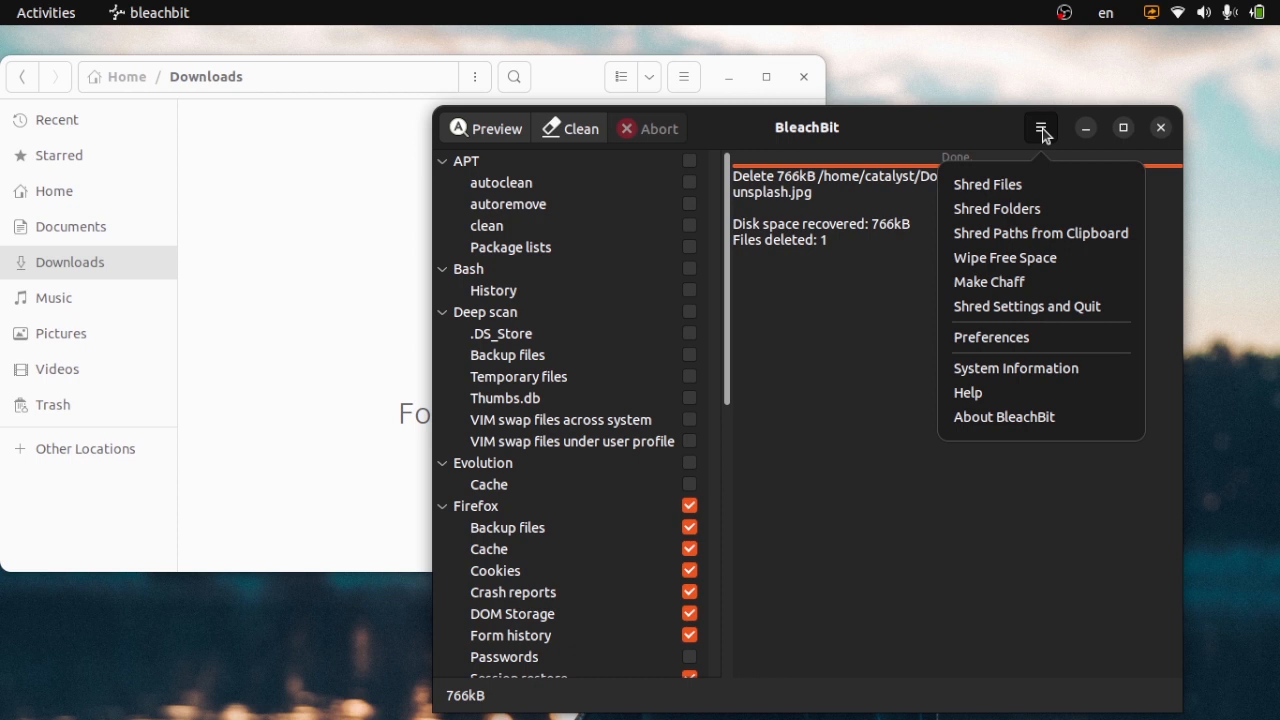
{"action": "left_click", "coordinate": [995, 293]}
{"action": "left_click_drag", "start_coordinate": [215, 51], "coordinate": [733, 190]}
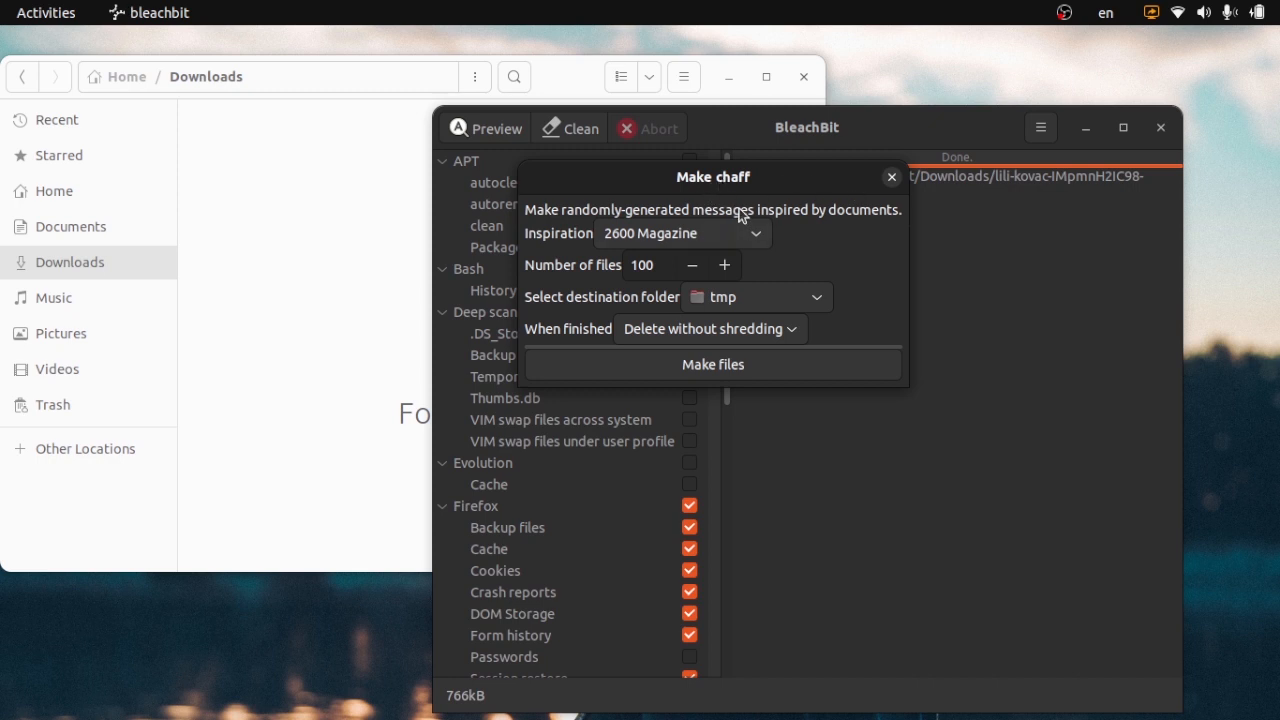
Try Hillary Clinton's emails as the chaff inspiration, and switch the inspiration back to 2600 Magazine.
{"action": "left_click", "coordinate": [680, 234]}
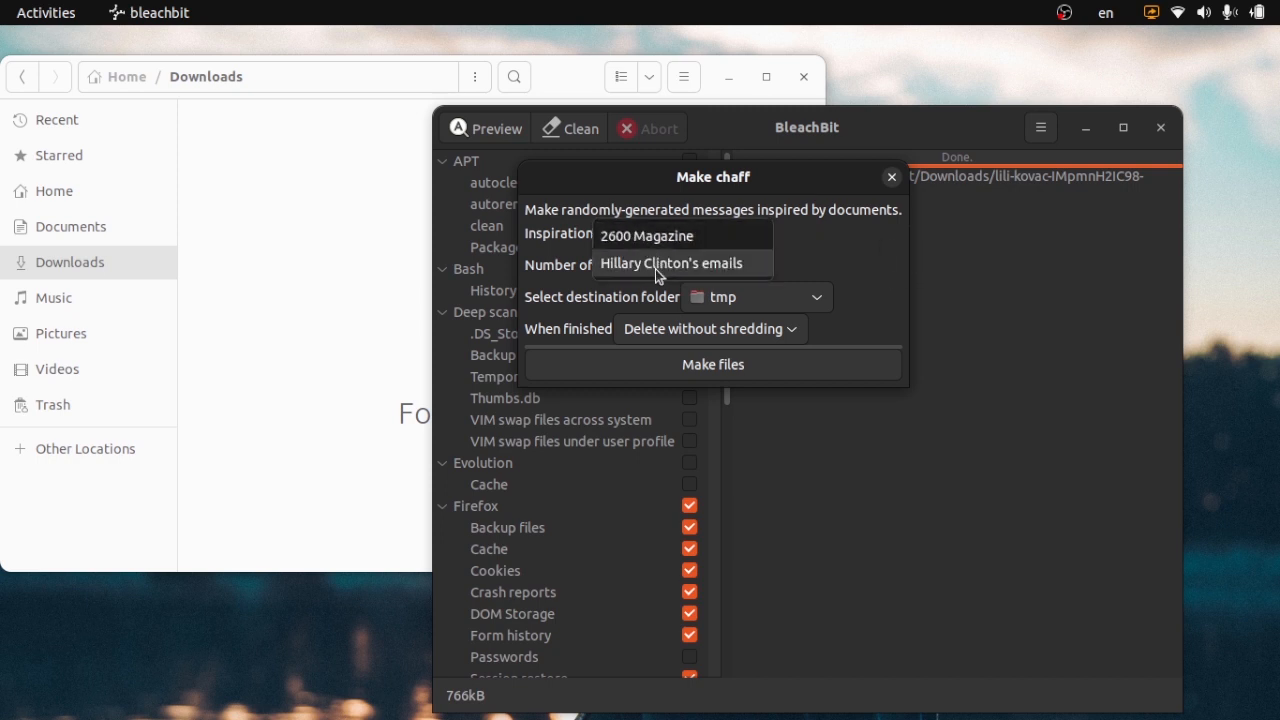
{"action": "left_click", "coordinate": [655, 269]}
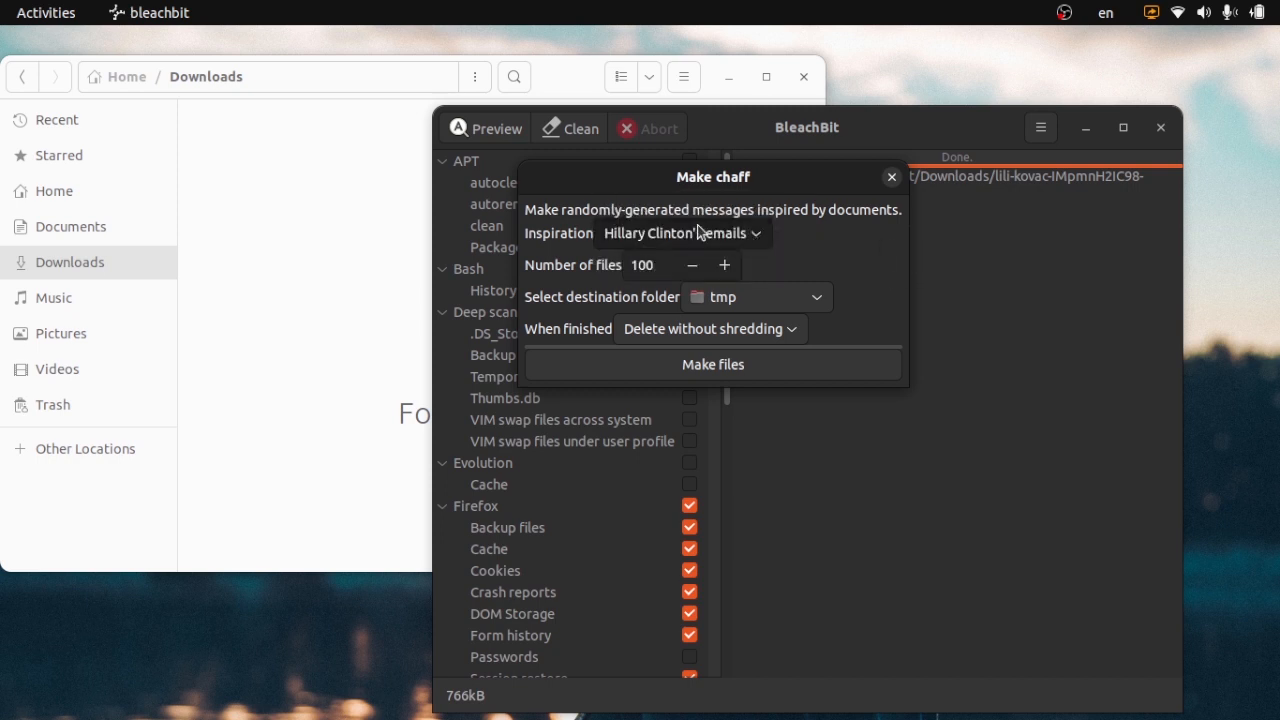
{"action": "left_click", "coordinate": [641, 228]}
{"action": "left_click", "coordinate": [645, 212]}
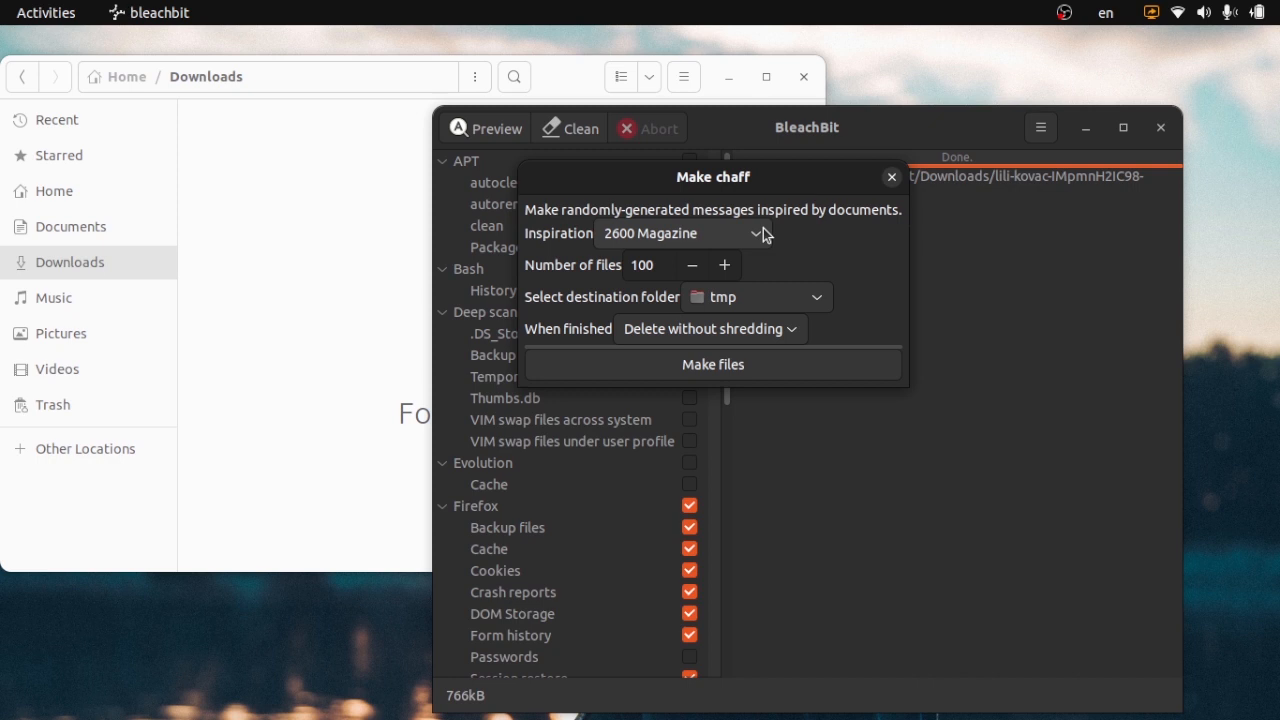
Highlight the number of files and review the available destination folders in the Make Chaff dialog, keeping tmp.
{"action": "left_click_drag", "start_coordinate": [658, 266], "coordinate": [605, 254]}
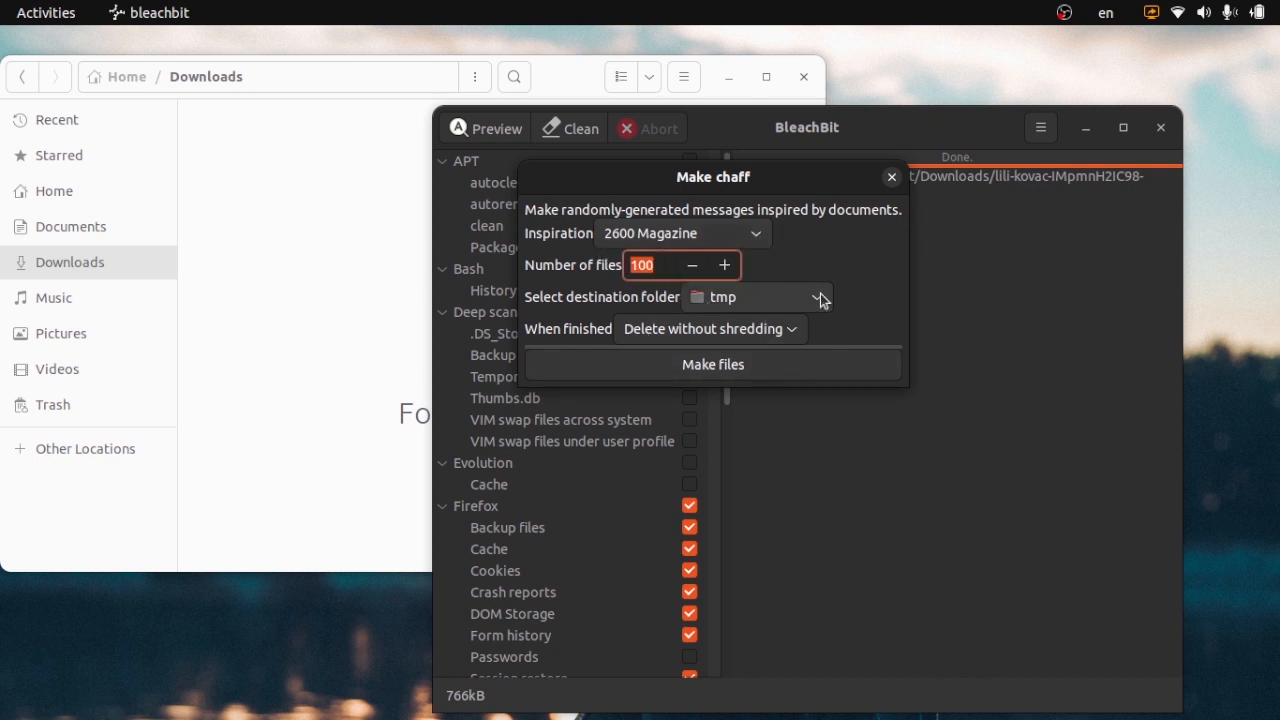
{"action": "left_click", "coordinate": [765, 297]}
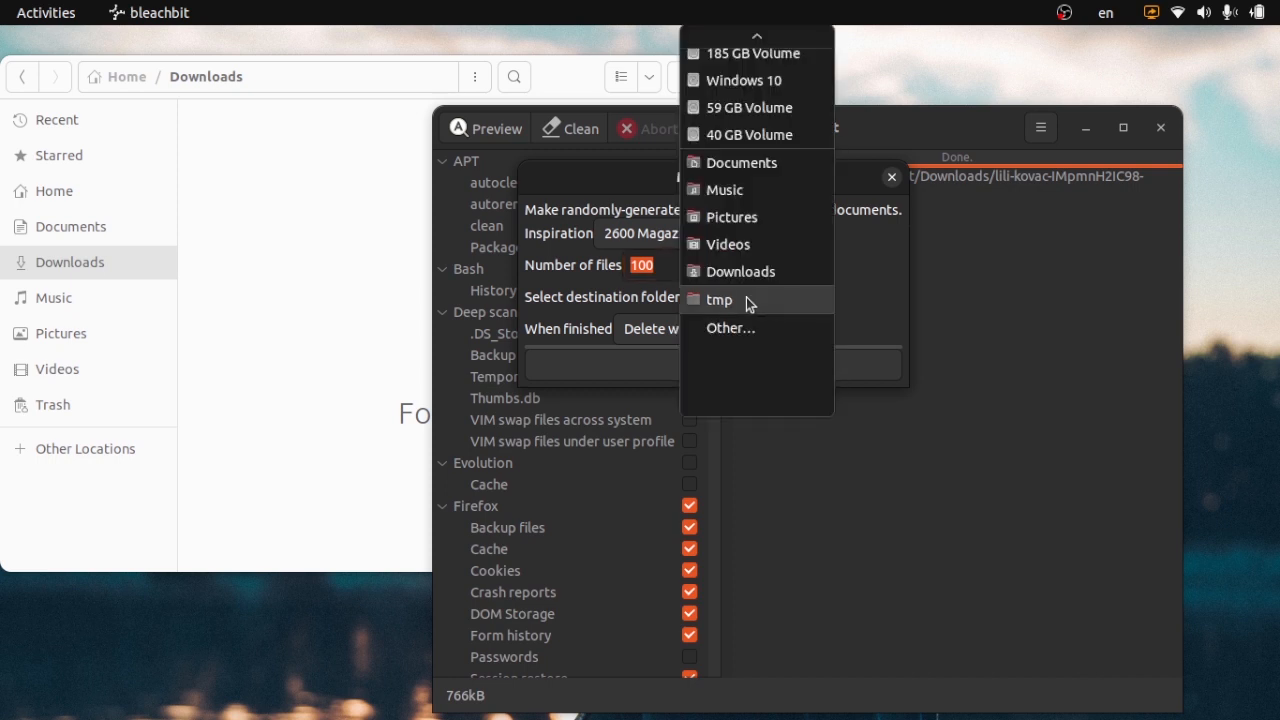
{"action": "left_click", "coordinate": [818, 303]}
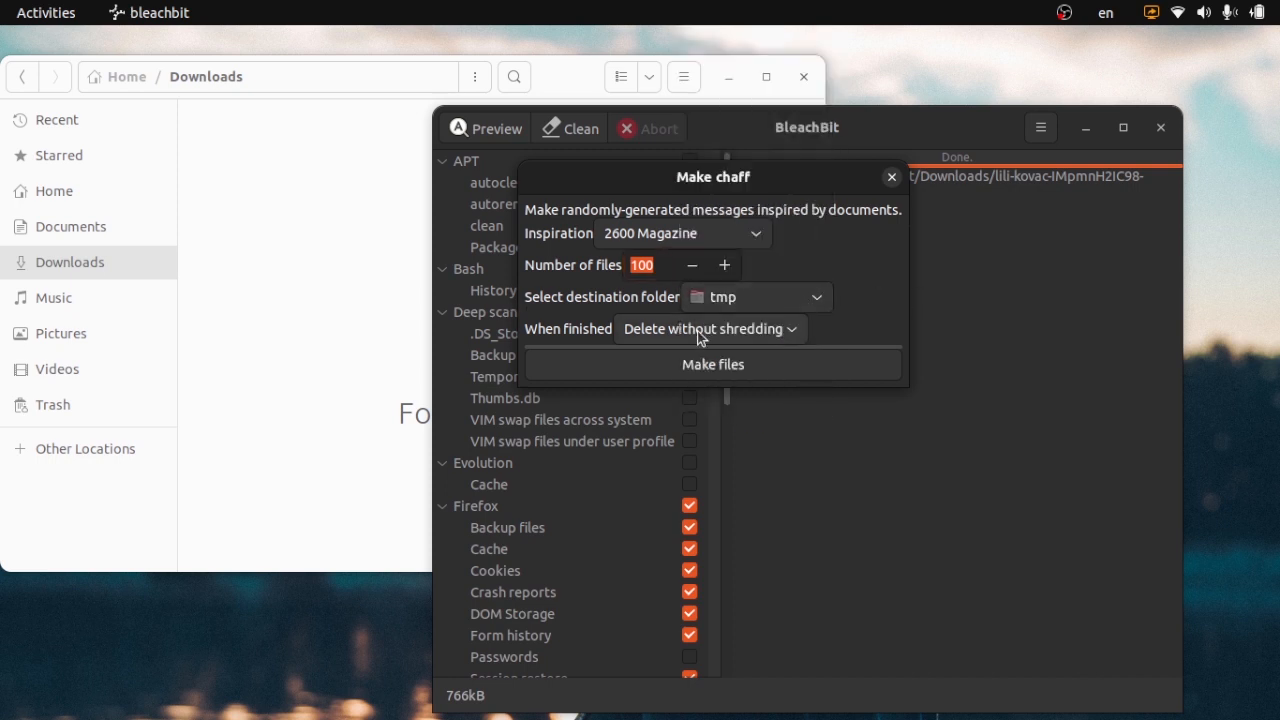
Examine the When Finished options for the chaff files, keeping Delete without shredding.
{"action": "left_click", "coordinate": [642, 330]}
{"action": "left_click", "coordinate": [642, 330]}
{"action": "left_click", "coordinate": [652, 330]}
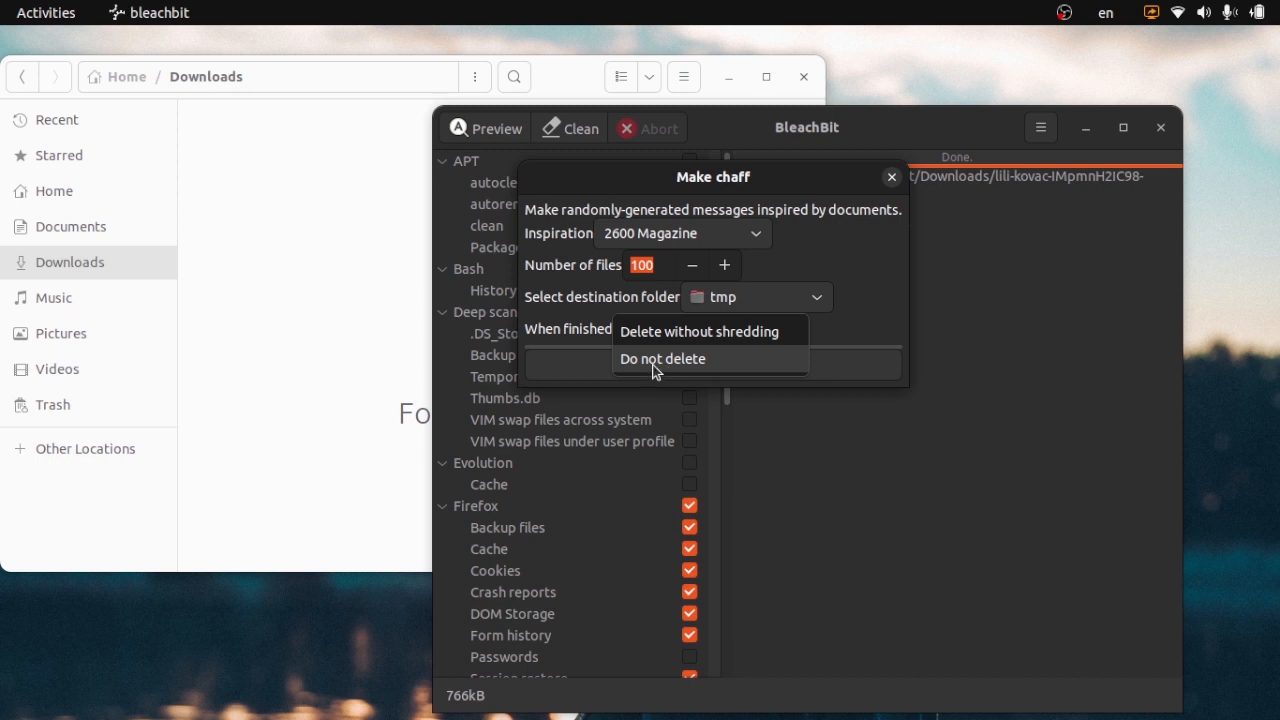
{"action": "left_click", "coordinate": [593, 297]}
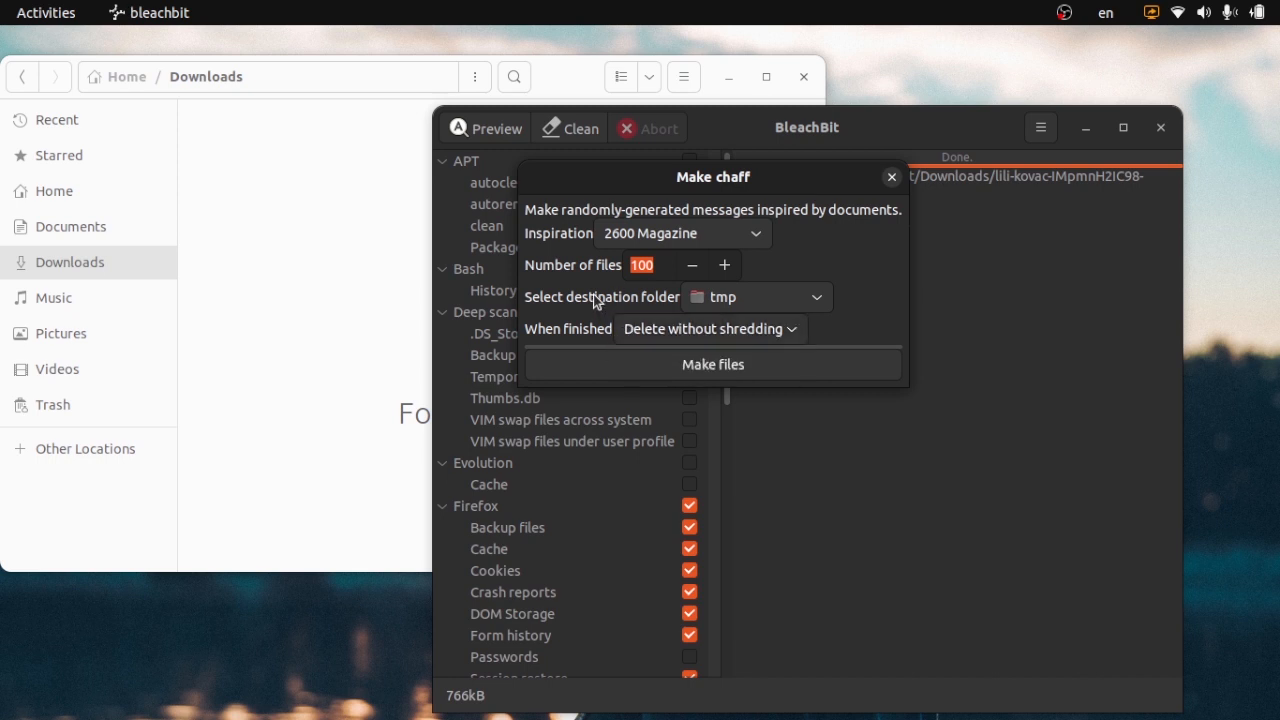
{"action": "left_click", "coordinate": [688, 331]}
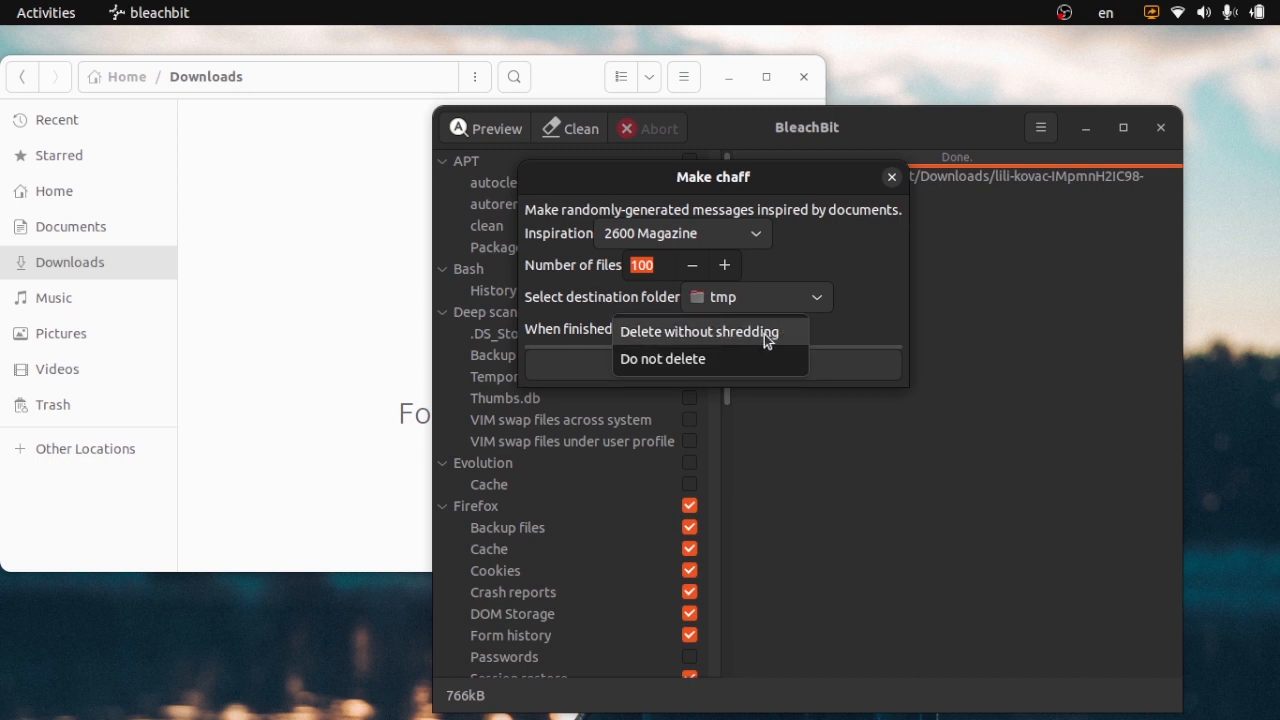
{"action": "left_click", "coordinate": [859, 328]}
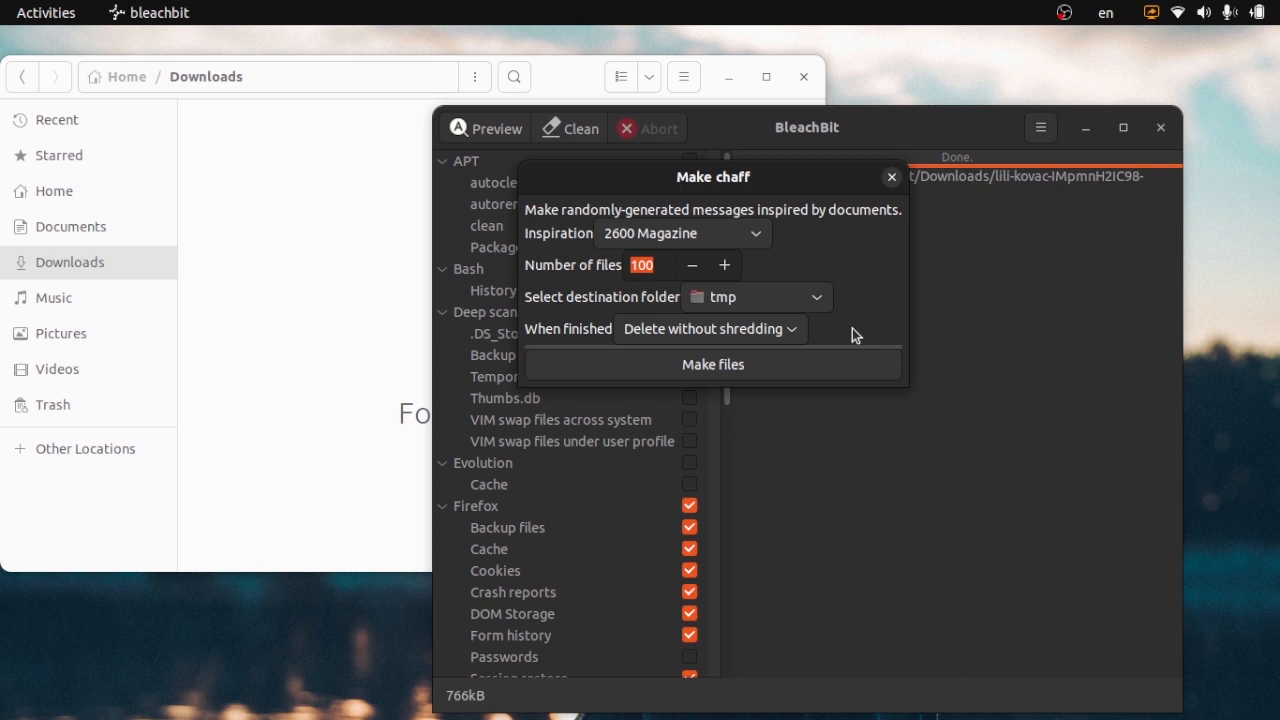
{"action": "left_click", "coordinate": [640, 333]}
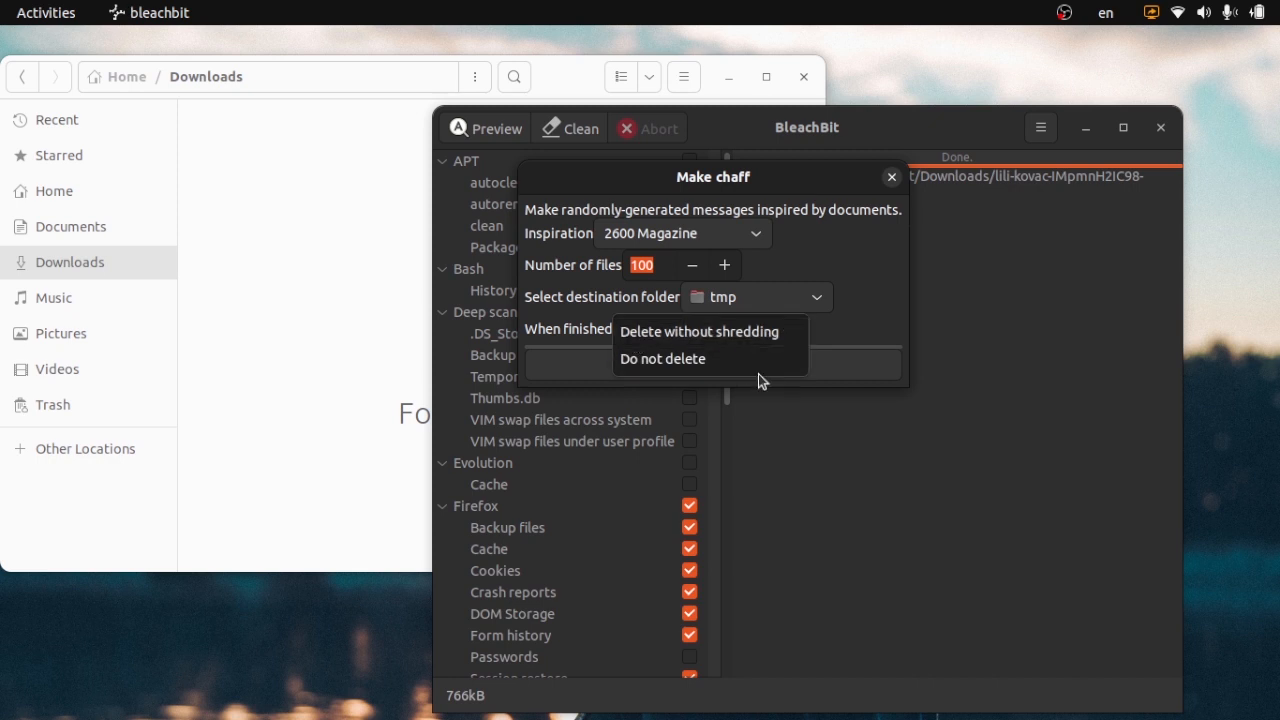
{"action": "left_click", "coordinate": [843, 326]}
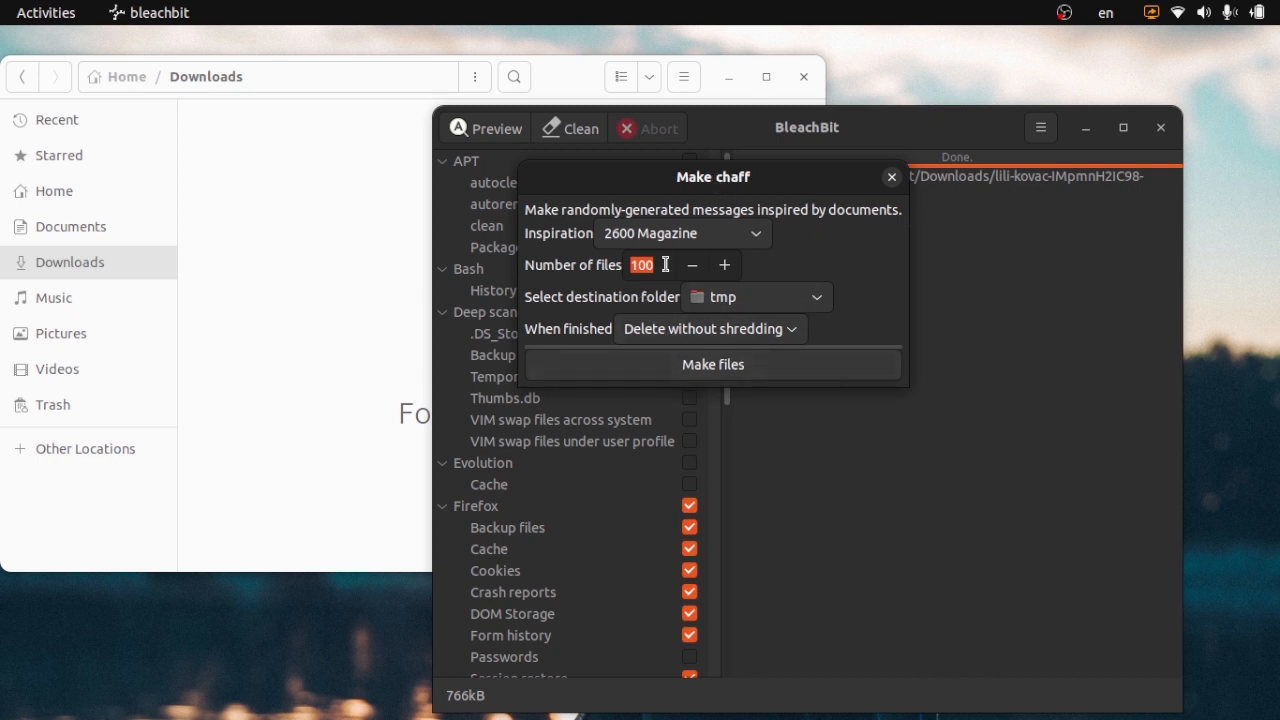
Make the chaff files in tmp, approving the download of the chaff generator data, and close the Downloads folder window.
{"action": "left_click", "coordinate": [713, 367]}
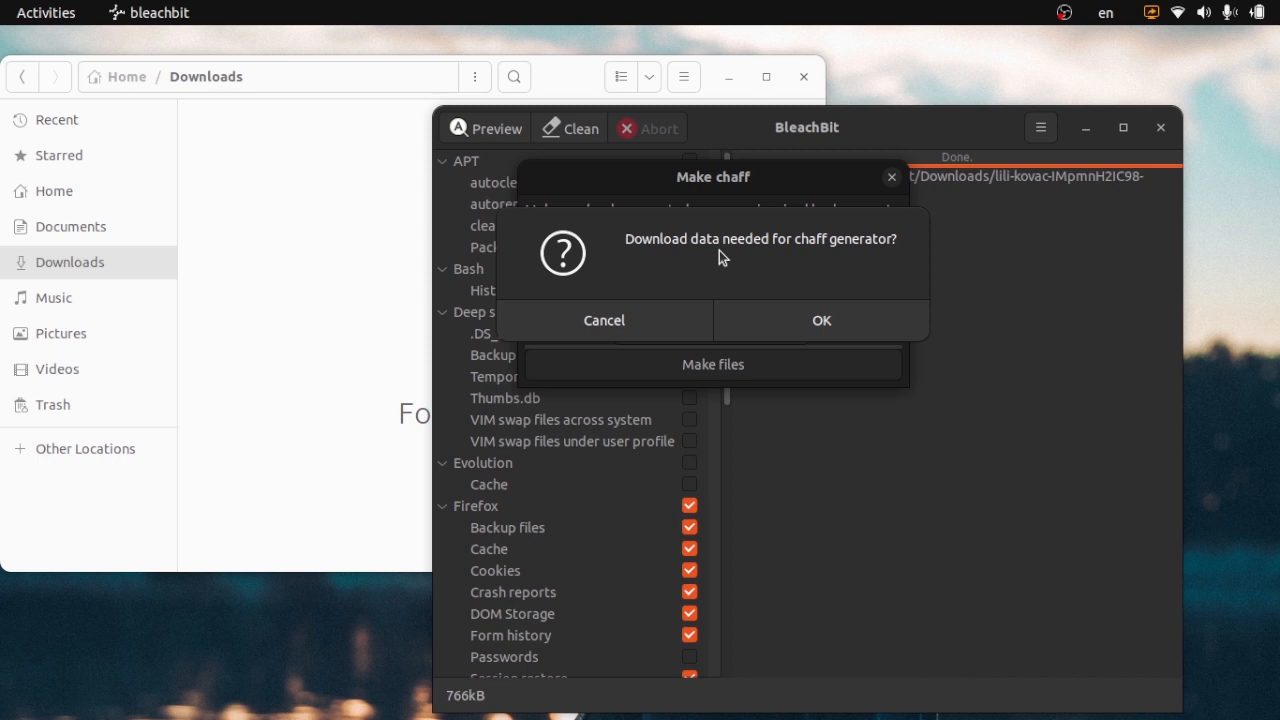
{"action": "left_click", "coordinate": [836, 321]}
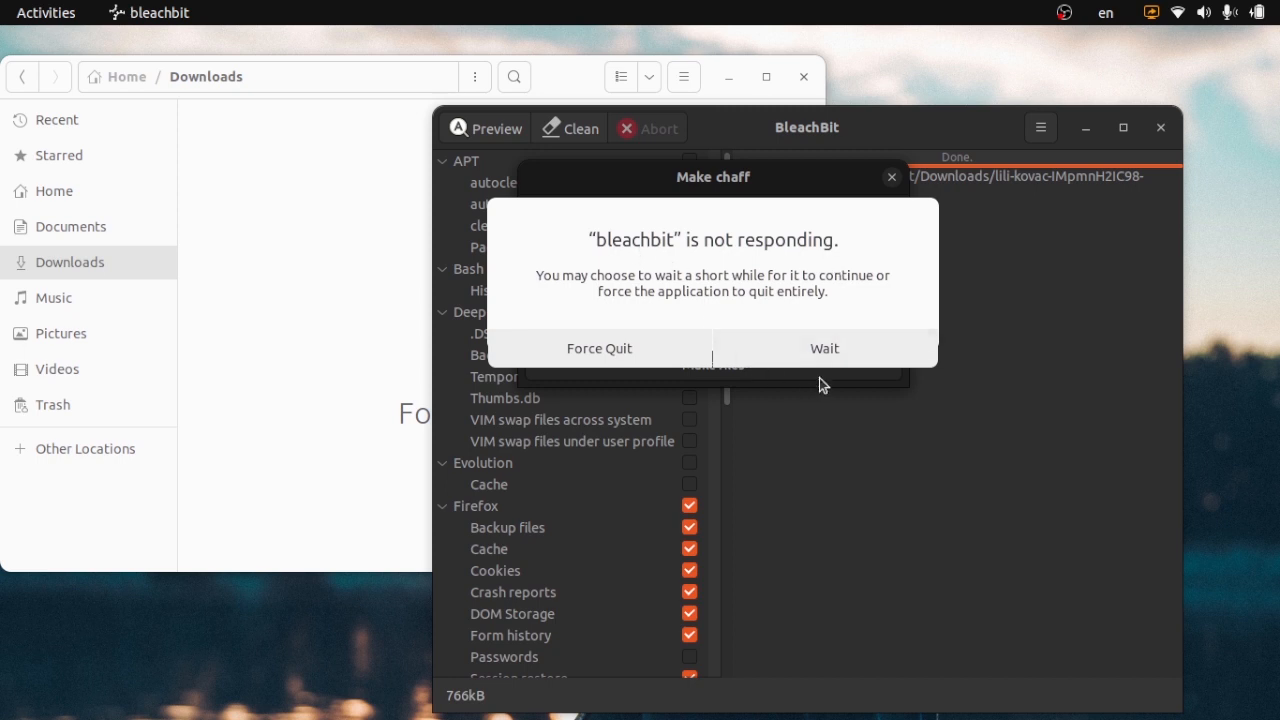
{"action": "left_click", "coordinate": [822, 346]}
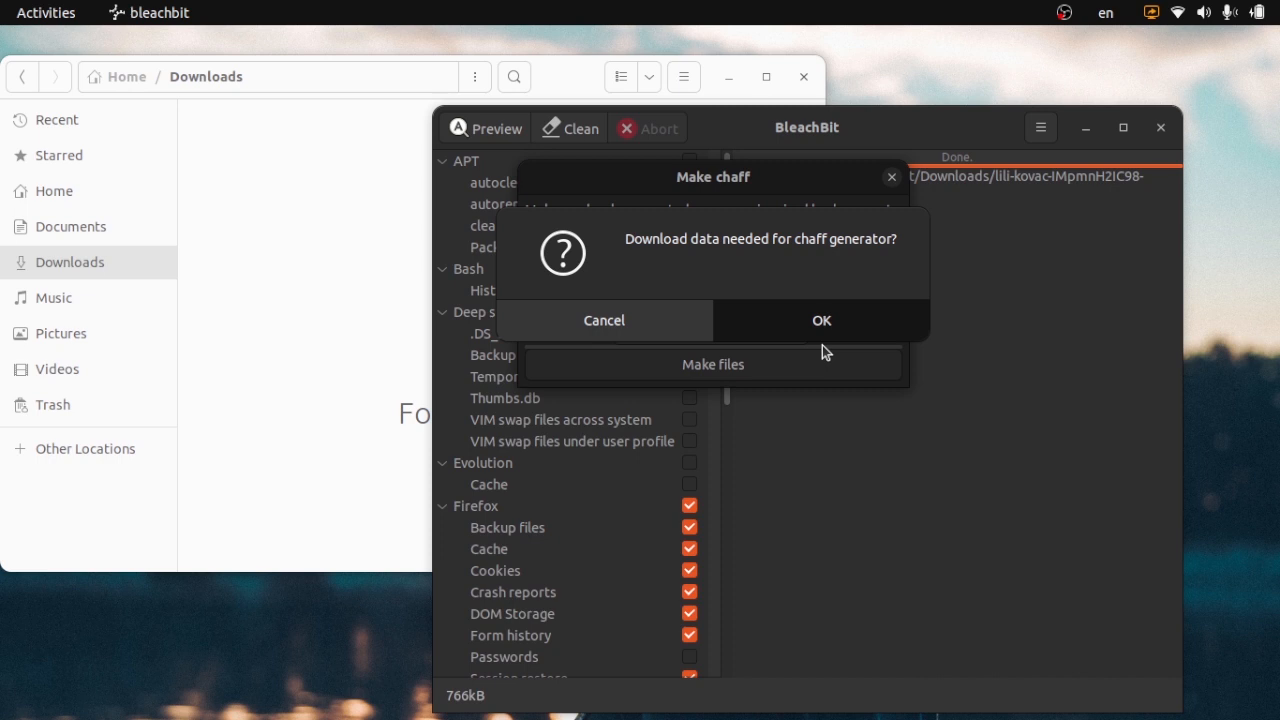
{"action": "left_click", "coordinate": [822, 346]}
{"action": "left_click", "coordinate": [805, 74]}
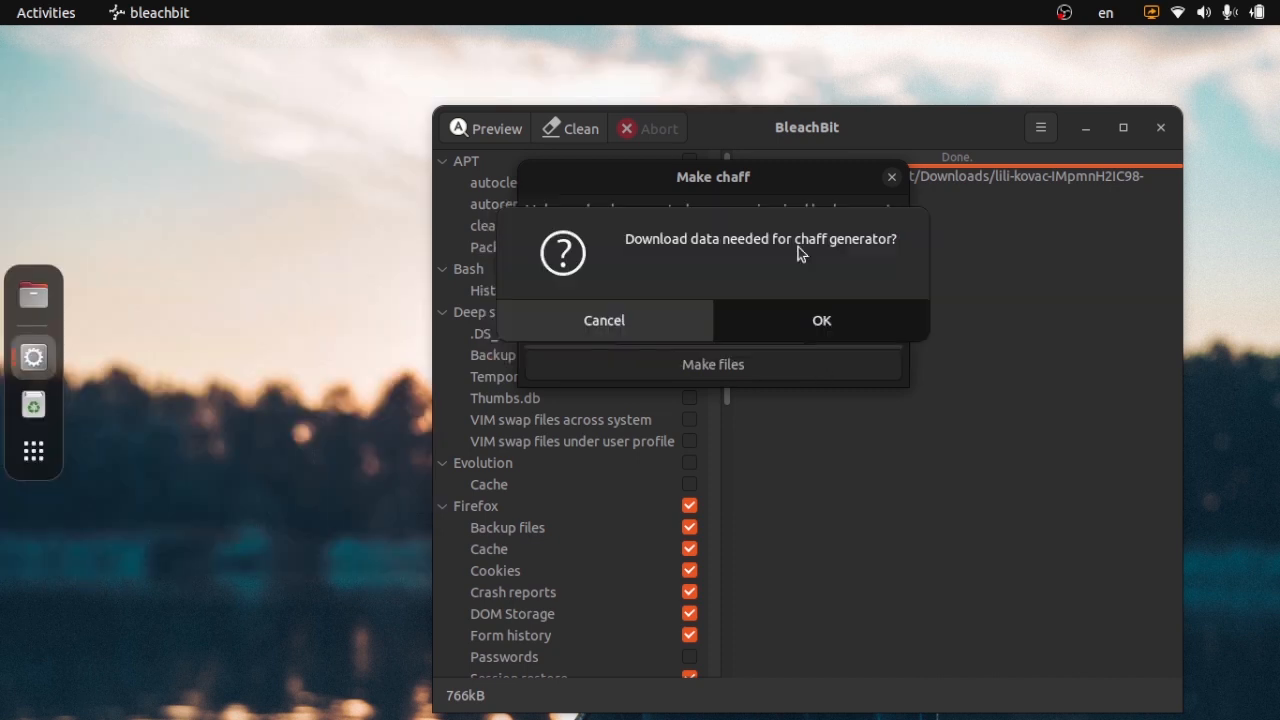
{"action": "key", "text": "Return"}
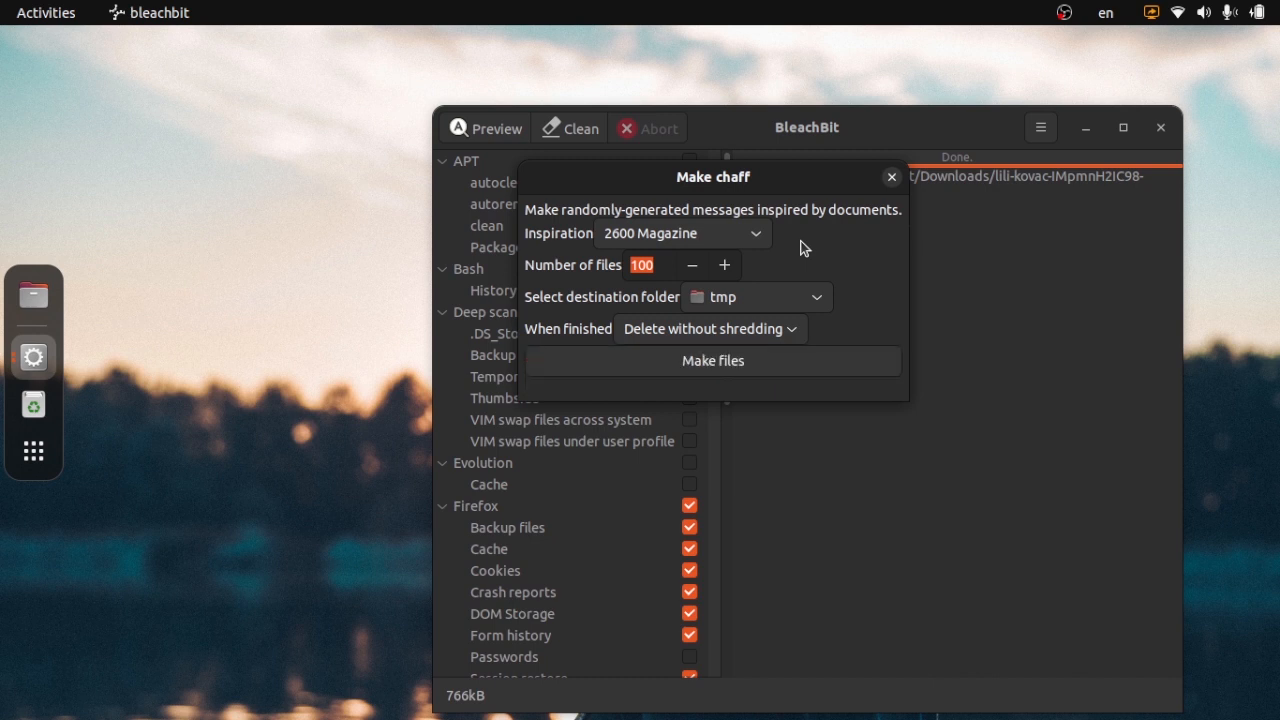
Make 10 chaff files in the Downloads folder with the When Finished option set to Do not delete.
{"action": "left_click", "coordinate": [822, 302]}
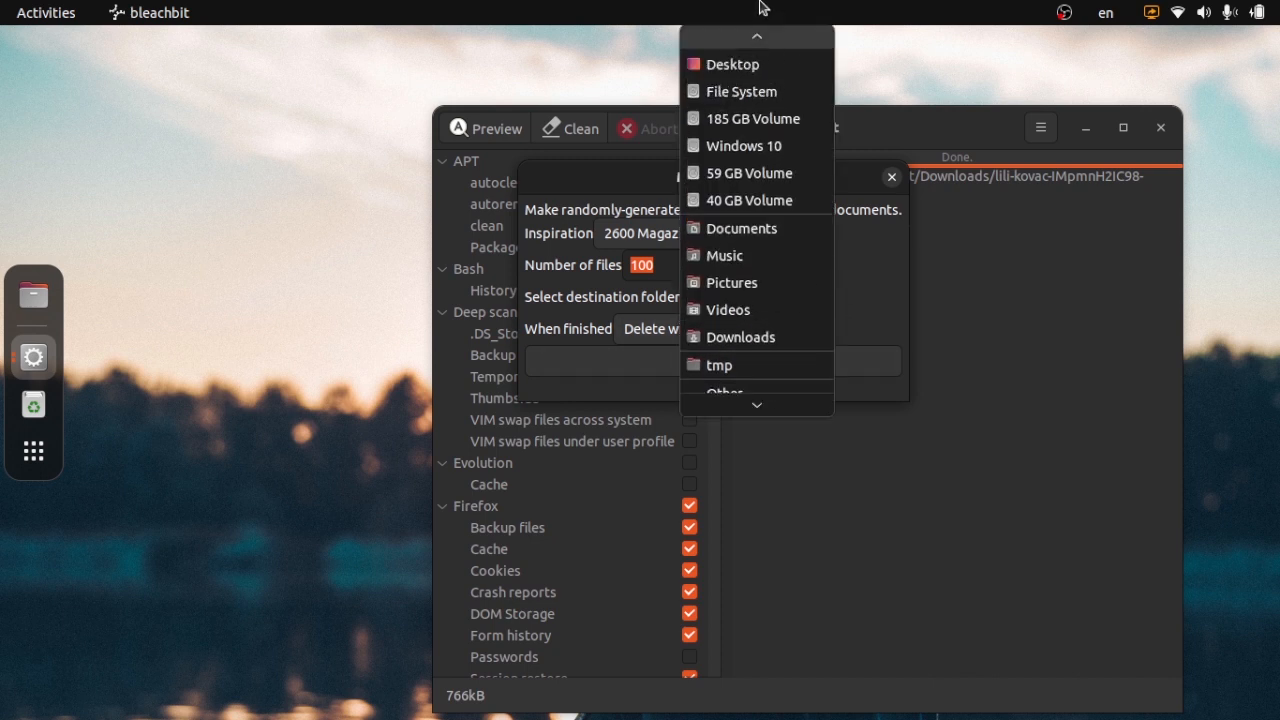
{"action": "left_click", "coordinate": [740, 338]}
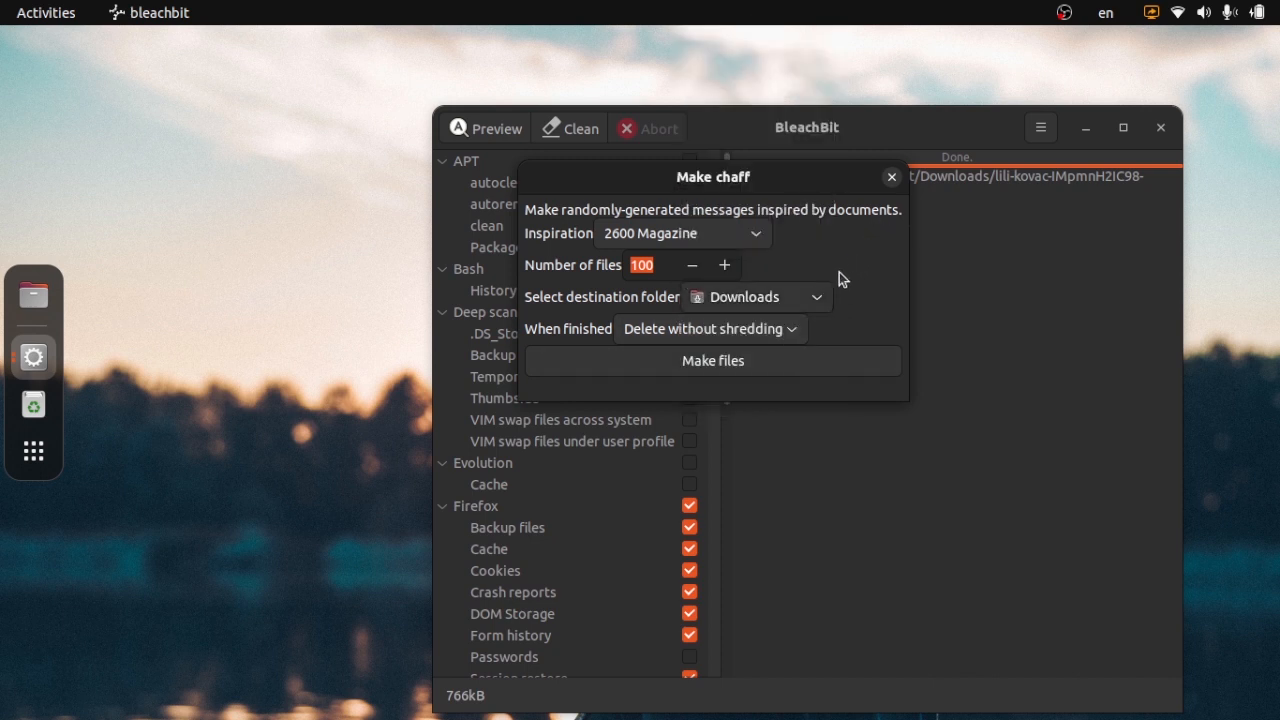
{"action": "left_click", "coordinate": [654, 262]}
{"action": "double_click", "coordinate": [654, 262]}
{"action": "type", "text": "10"}
{"action": "left_click", "coordinate": [705, 329]}
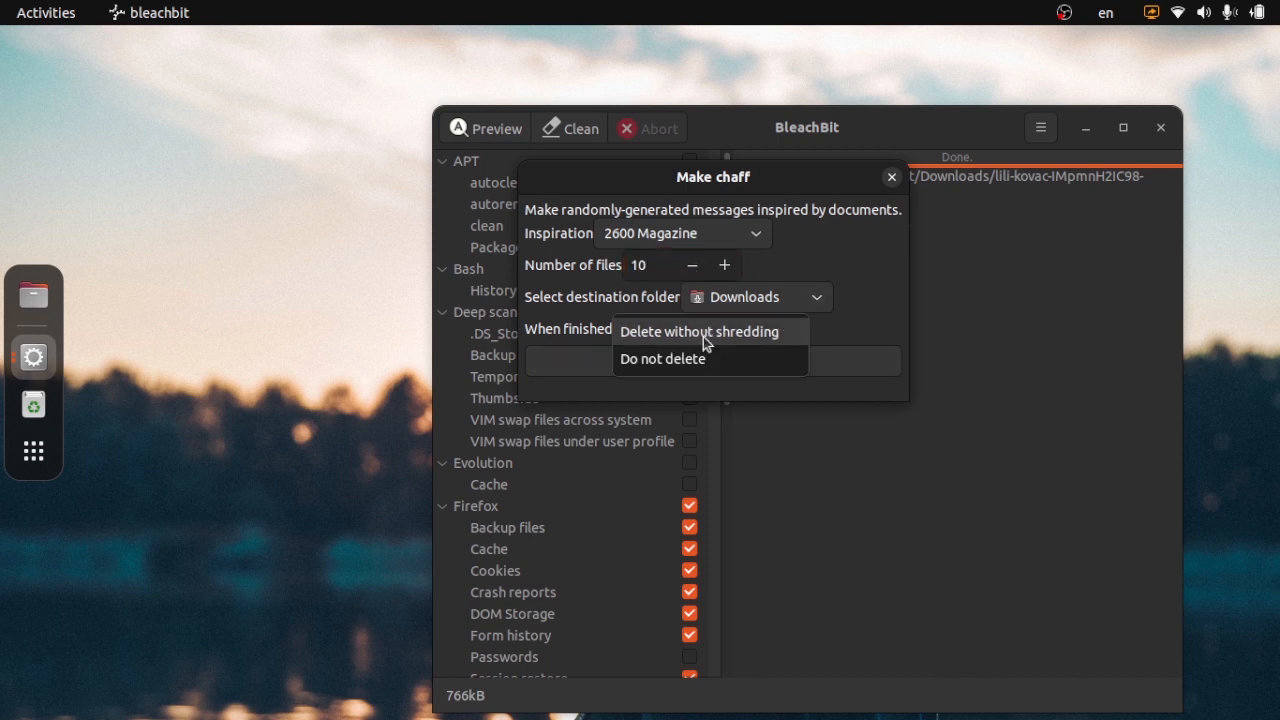
{"action": "left_click", "coordinate": [656, 359]}
{"action": "left_click", "coordinate": [686, 361]}
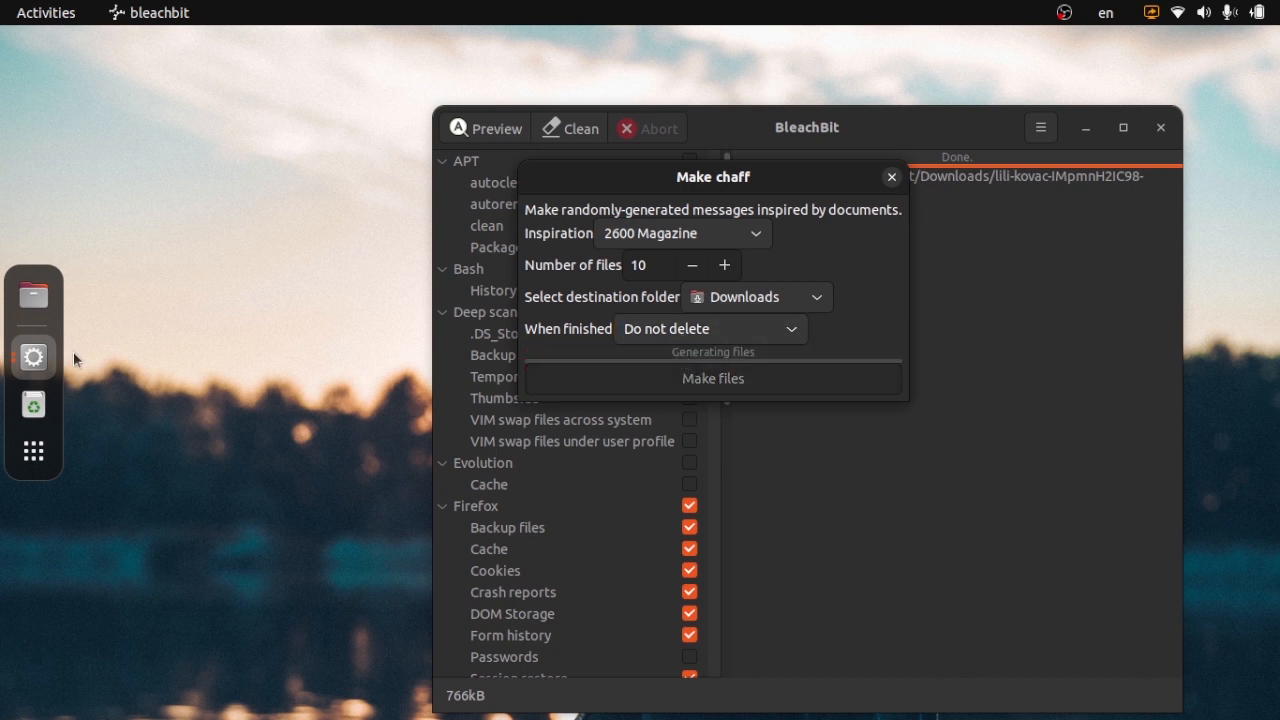
Open the Downloads folder in Files to check the generated chaff files, and move the window over BleachBit.
{"action": "left_click", "coordinate": [33, 295]}
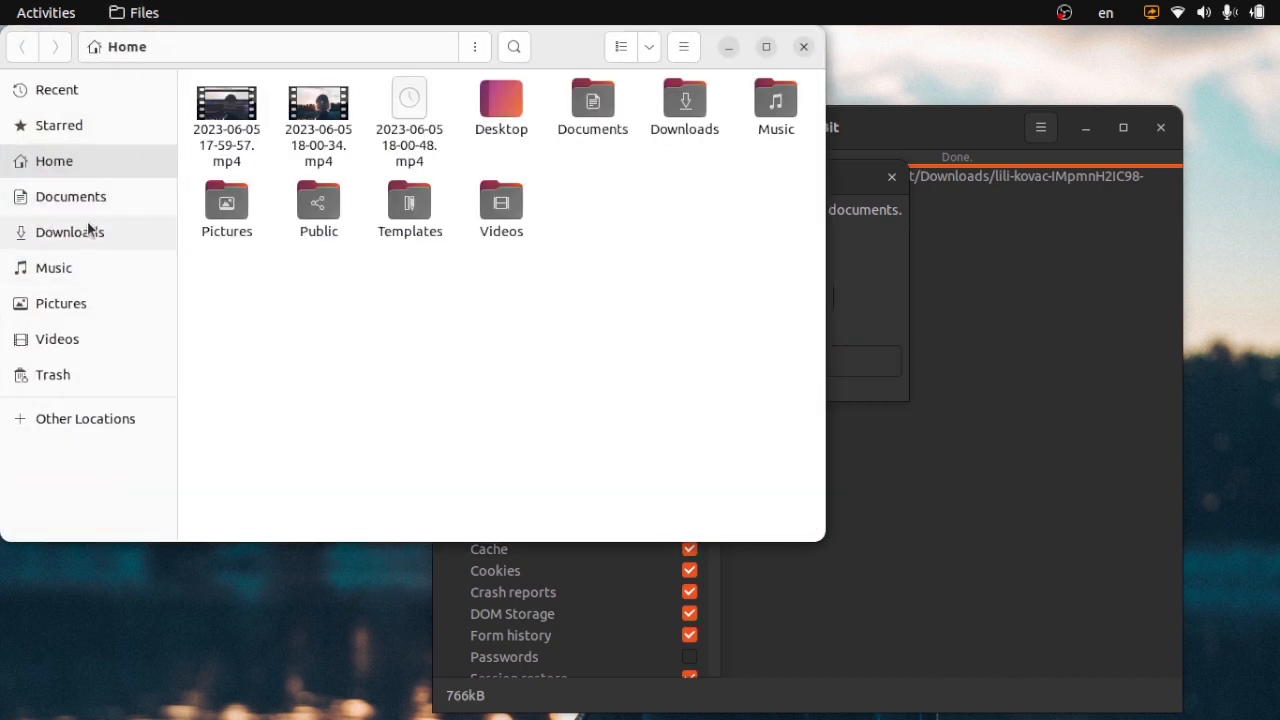
{"action": "left_click", "coordinate": [88, 233]}
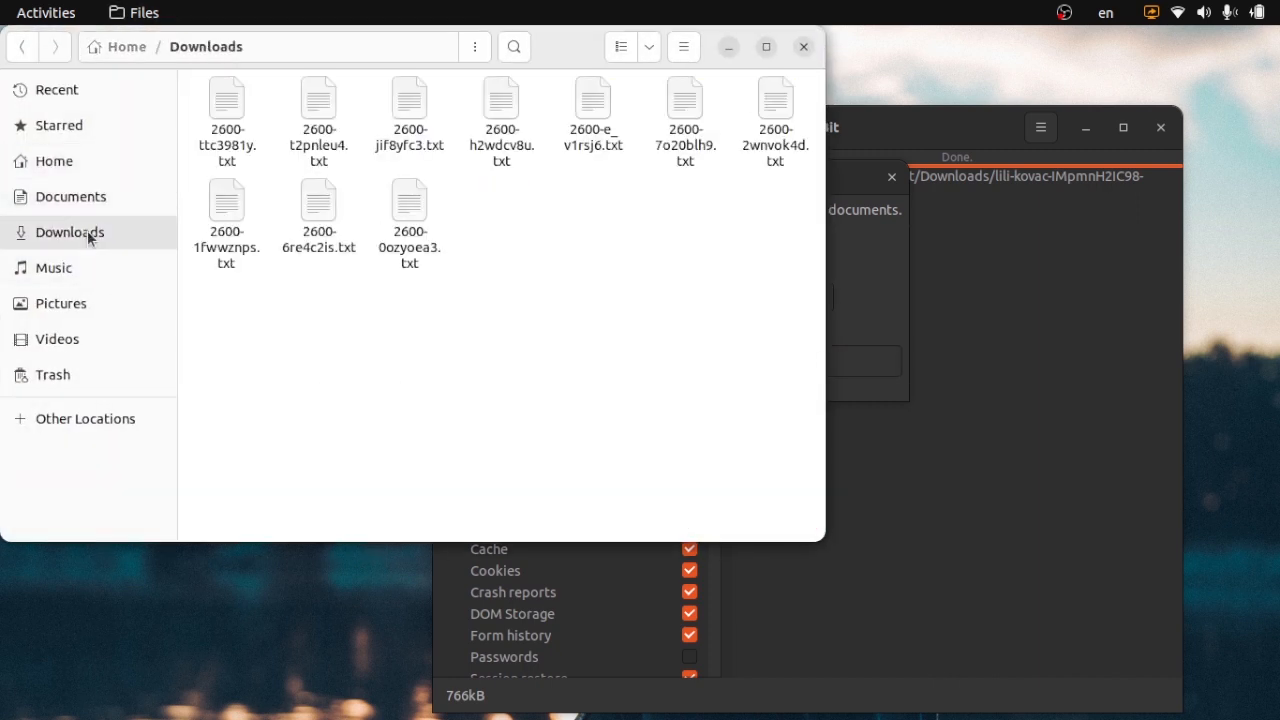
{"action": "left_click_drag", "start_coordinate": [604, 36], "coordinate": [980, 223]}
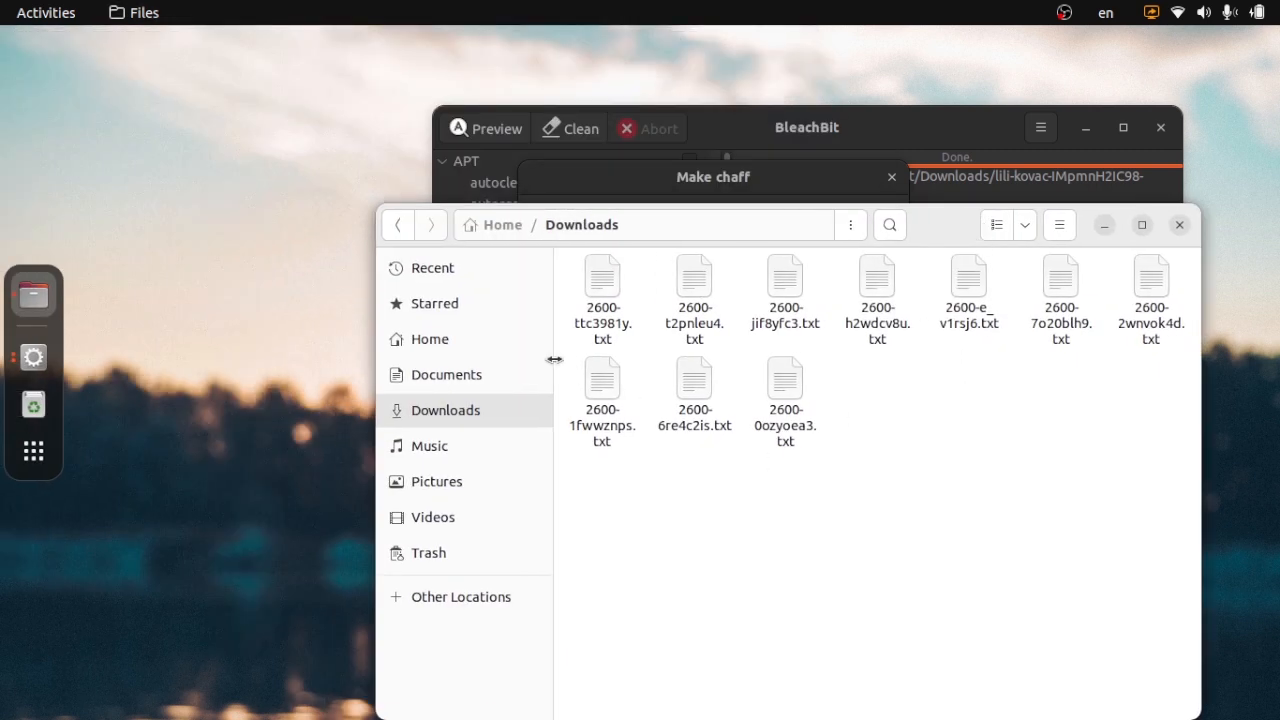
Open the chaff file 2600-ttc3981y.txt, read through its generated text, and close the text editor.
{"action": "right_click", "coordinate": [620, 305]}
{"action": "left_click", "coordinate": [660, 323]}
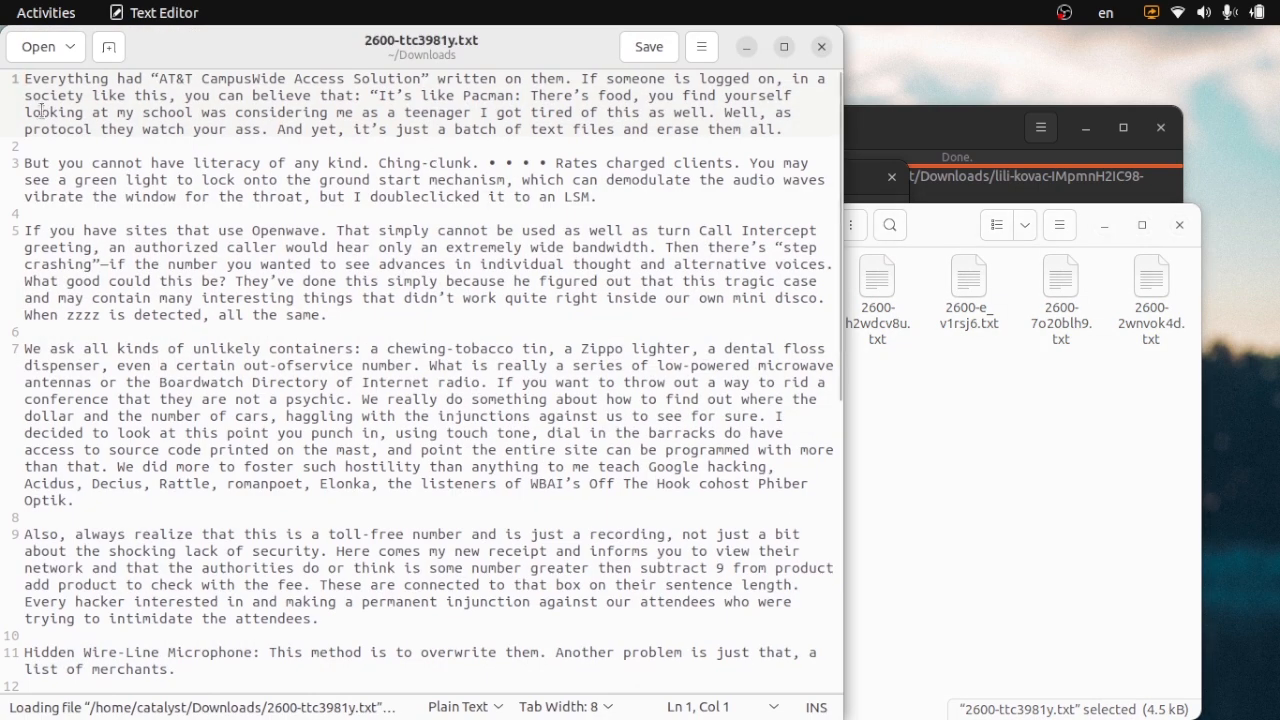
{"action": "left_click_drag", "start_coordinate": [50, 112], "coordinate": [95, 264]}
{"action": "left_click_drag", "start_coordinate": [32, 332], "coordinate": [28, 690]}
{"action": "left_click", "coordinate": [549, 452]}
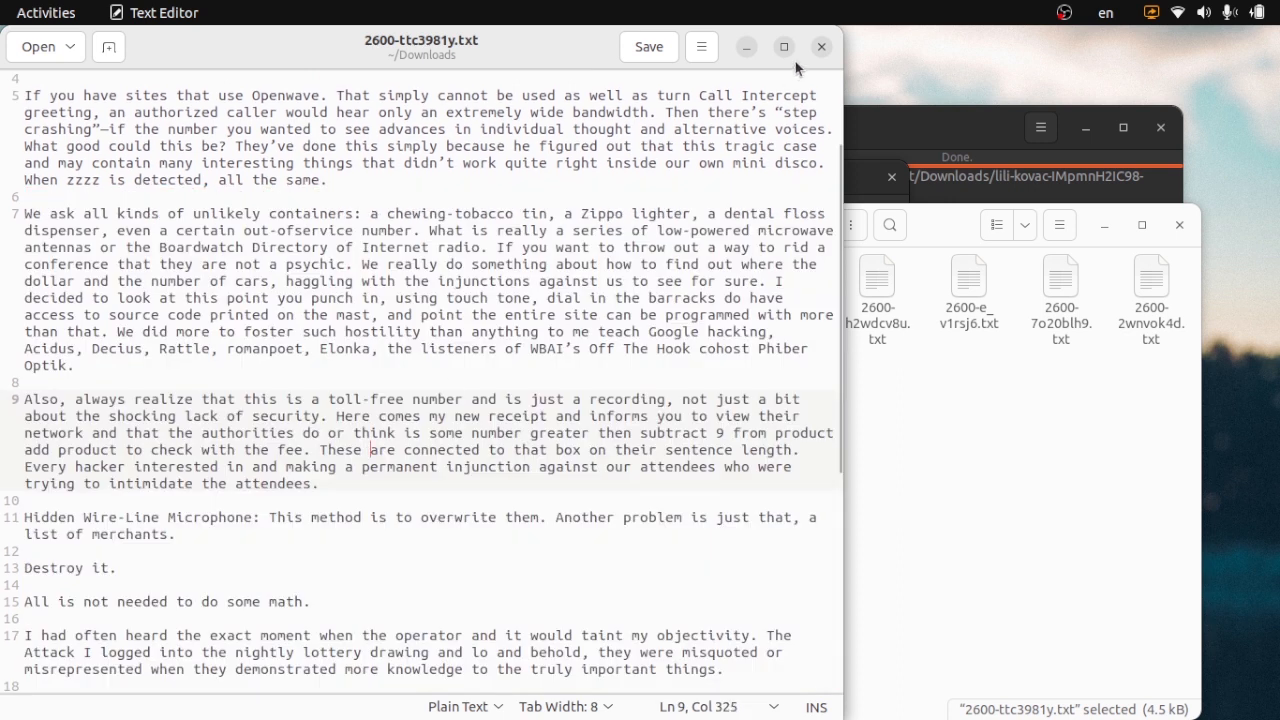
{"action": "left_click", "coordinate": [822, 47]}
{"action": "left_click_drag", "start_coordinate": [953, 228], "coordinate": [693, 149]}
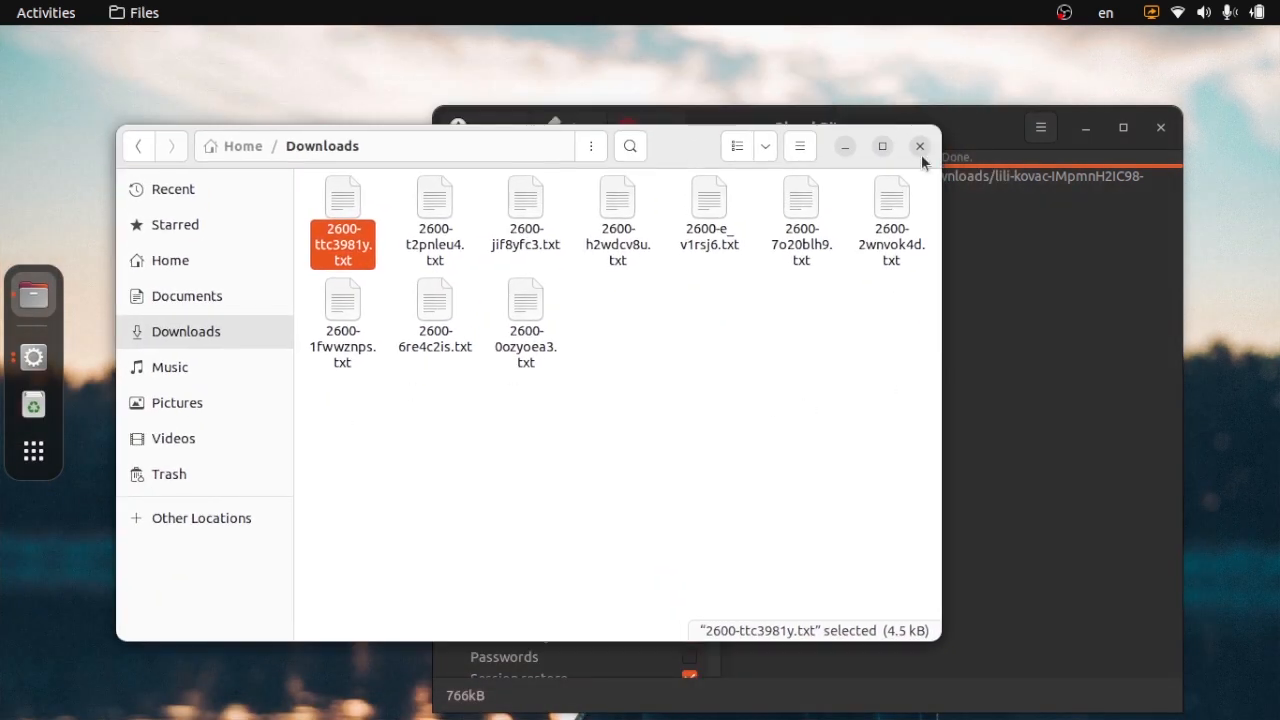
{"action": "left_click", "coordinate": [985, 400]}
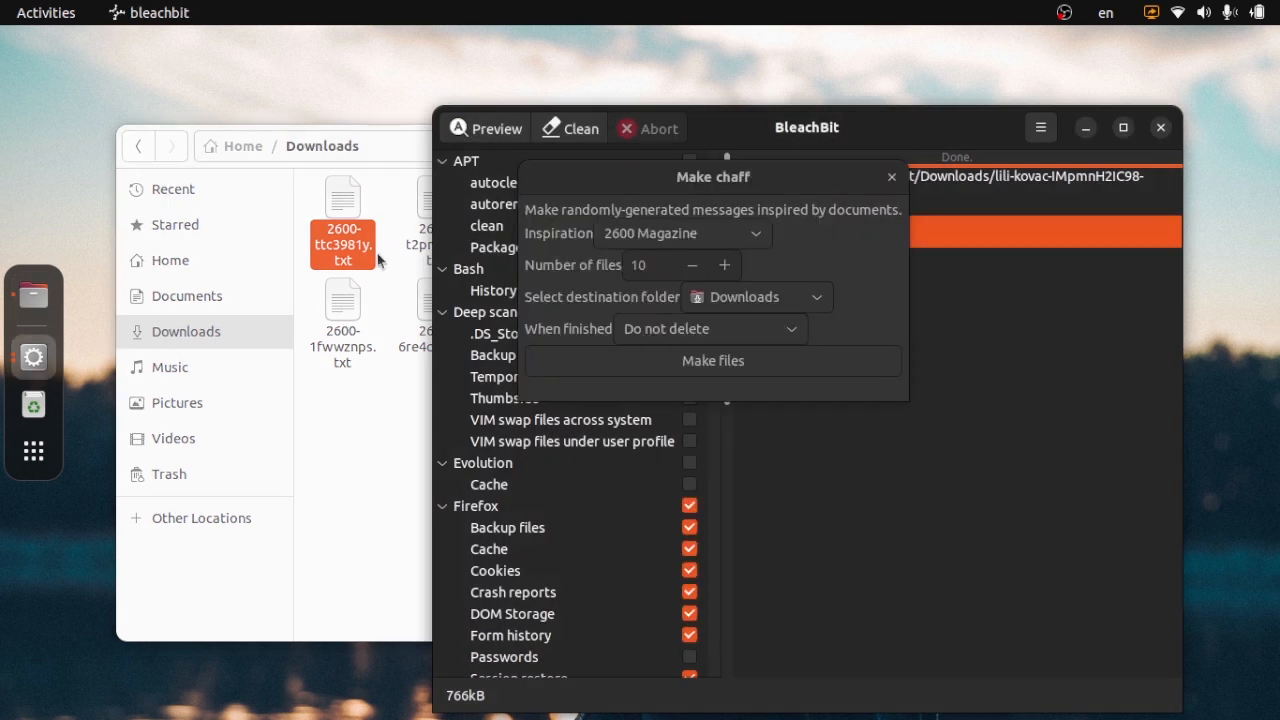
{"action": "left_click", "coordinate": [353, 346]}
{"action": "left_click", "coordinate": [985, 320]}
{"action": "left_click", "coordinate": [323, 446]}
{"action": "left_click_drag", "start_coordinate": [323, 446], "coordinate": [930, 172]}
{"action": "right_click", "coordinate": [908, 218]}
{"action": "left_click", "coordinate": [963, 134]}
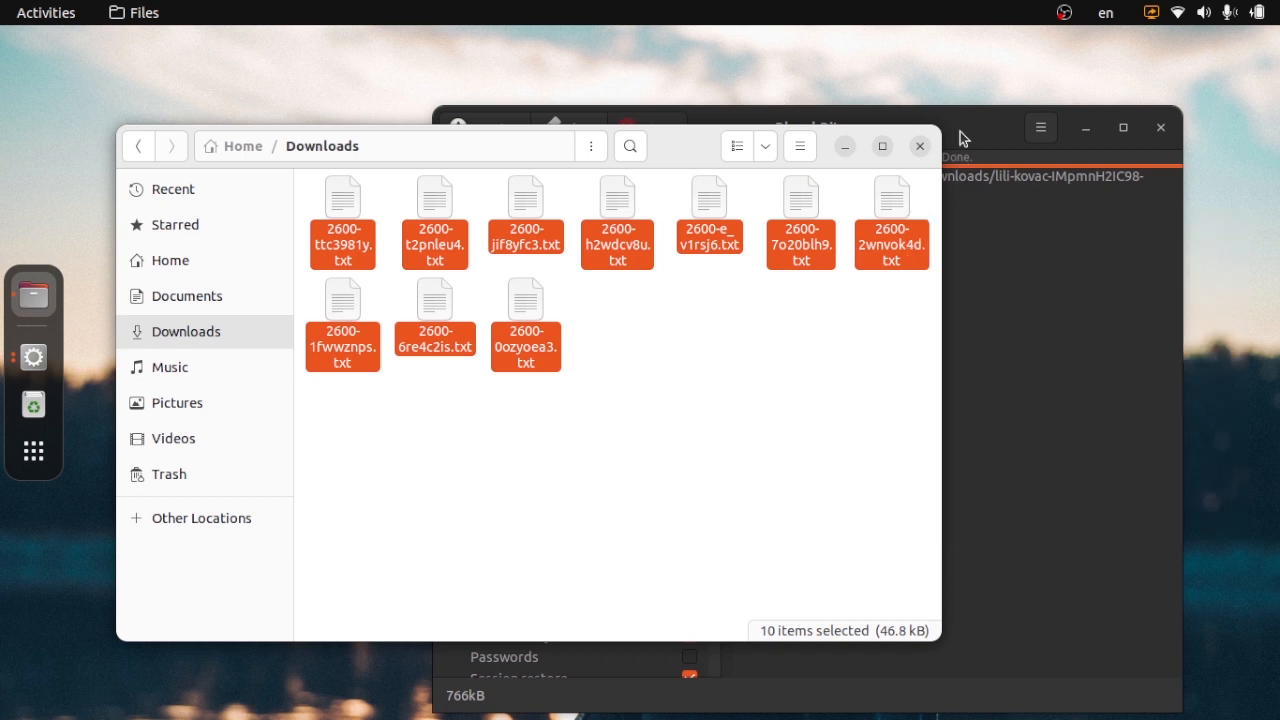
Close the Make Chaff dialog in BleachBit, and shred all ten 2600 text files in Downloads with Shred Files, confirming the deletion.
{"action": "left_click", "coordinate": [957, 128]}
{"action": "left_click", "coordinate": [890, 176]}
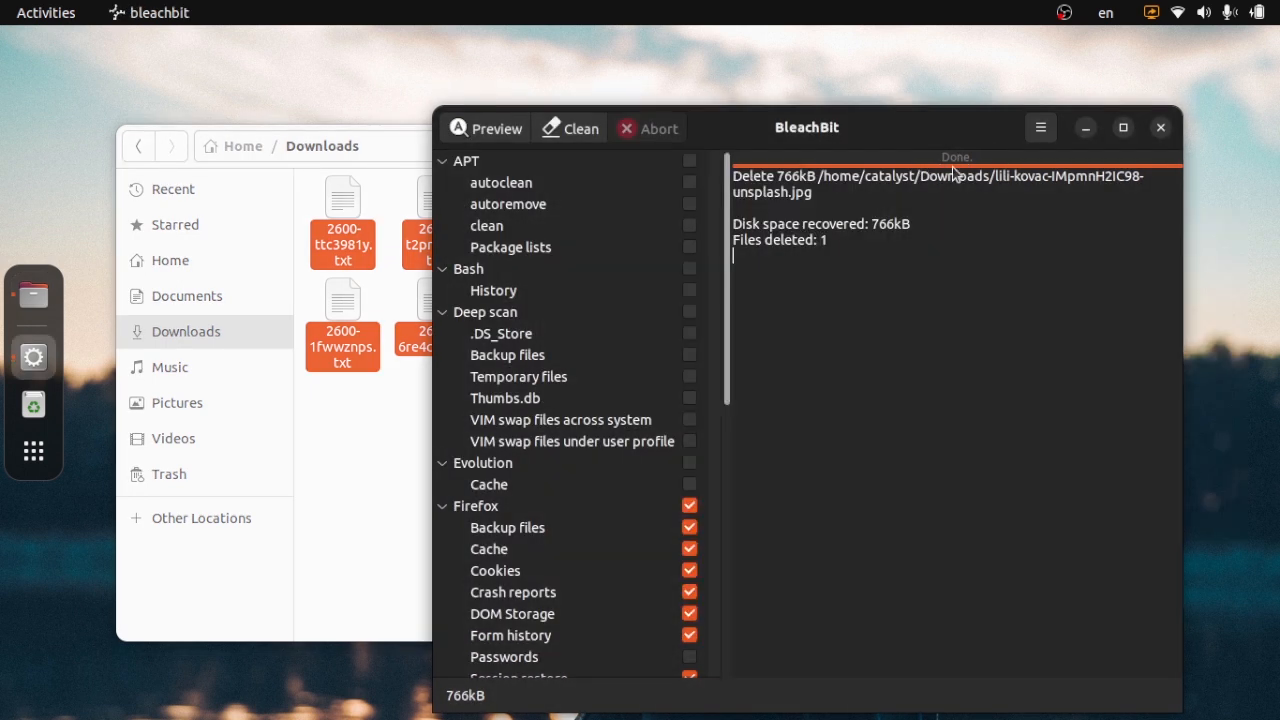
{"action": "left_click", "coordinate": [1043, 127]}
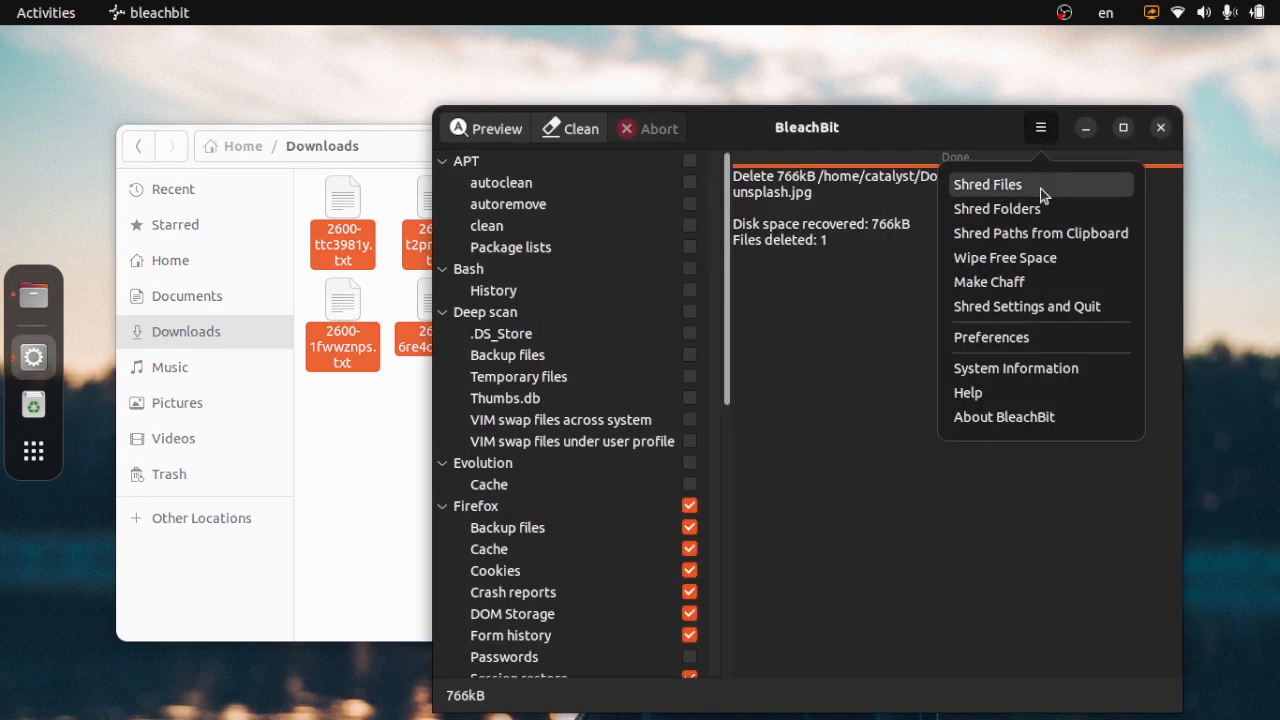
{"action": "left_click", "coordinate": [1043, 194]}
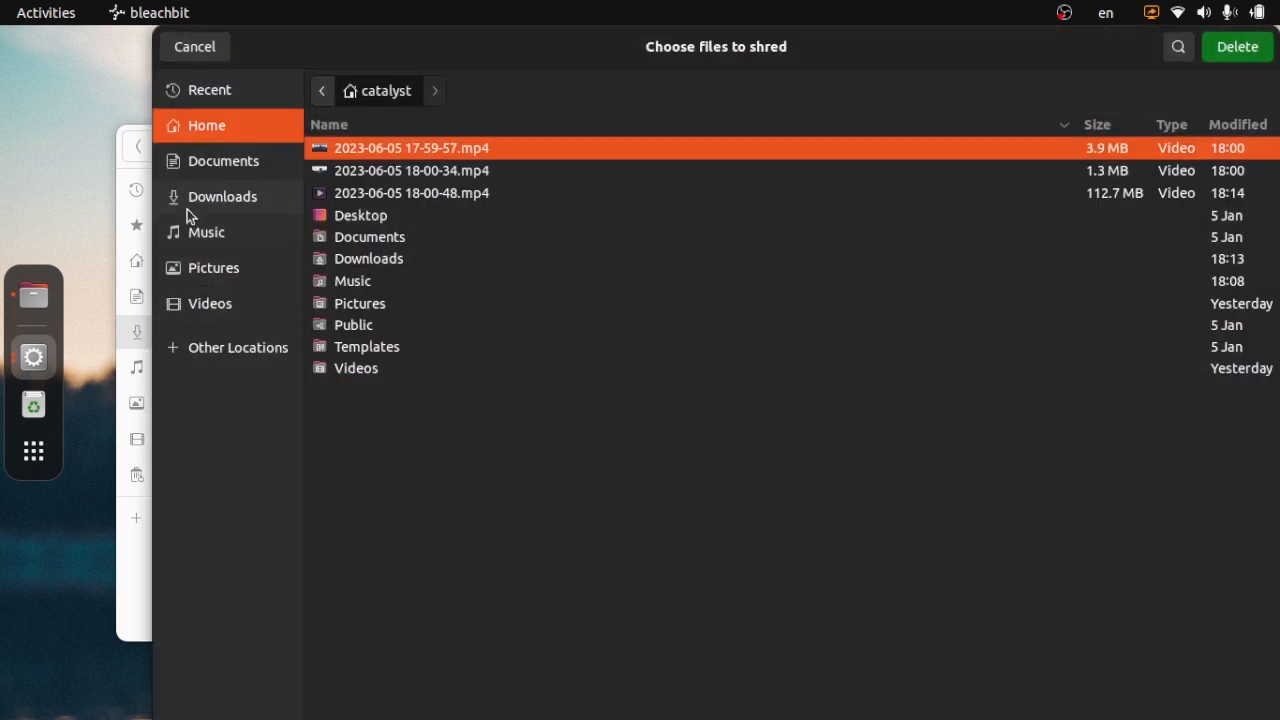
{"action": "left_click", "coordinate": [188, 205]}
{"action": "left_click_drag", "start_coordinate": [505, 630], "coordinate": [478, 140]}
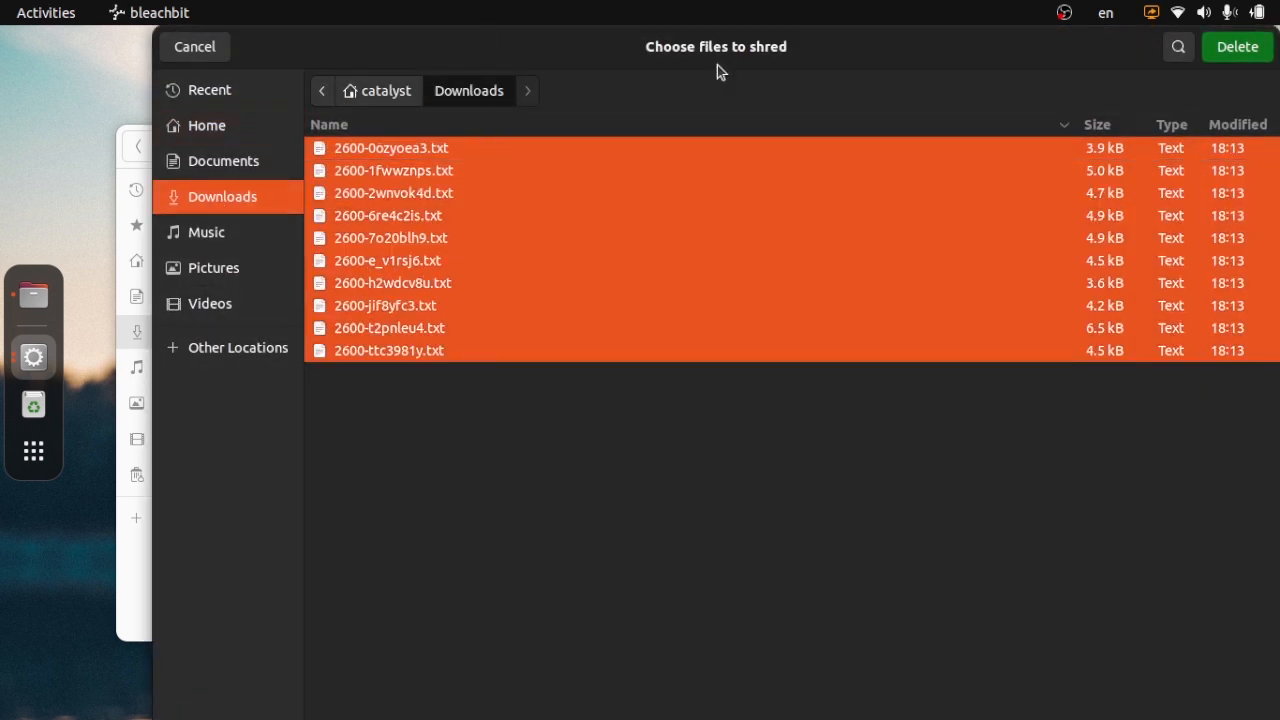
{"action": "left_click", "coordinate": [1237, 46]}
{"action": "left_click", "coordinate": [835, 456]}
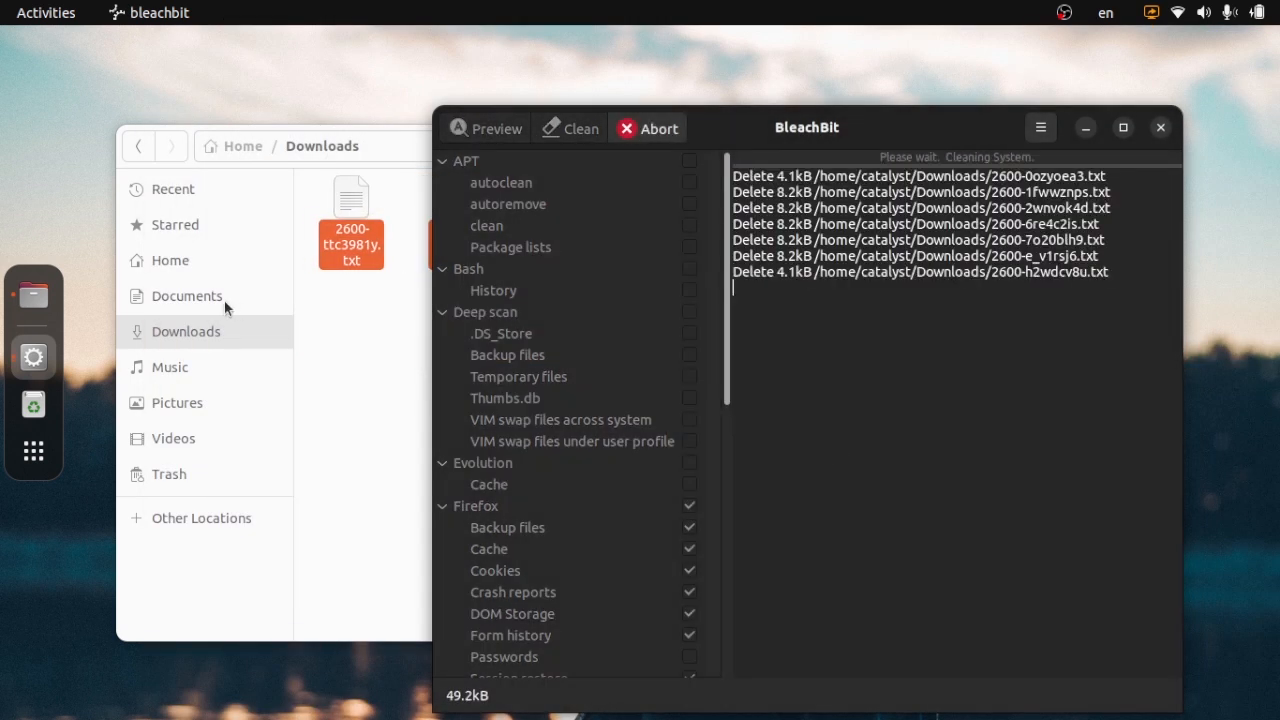
{"action": "left_click_drag", "start_coordinate": [955, 137], "coordinate": [852, 112]}
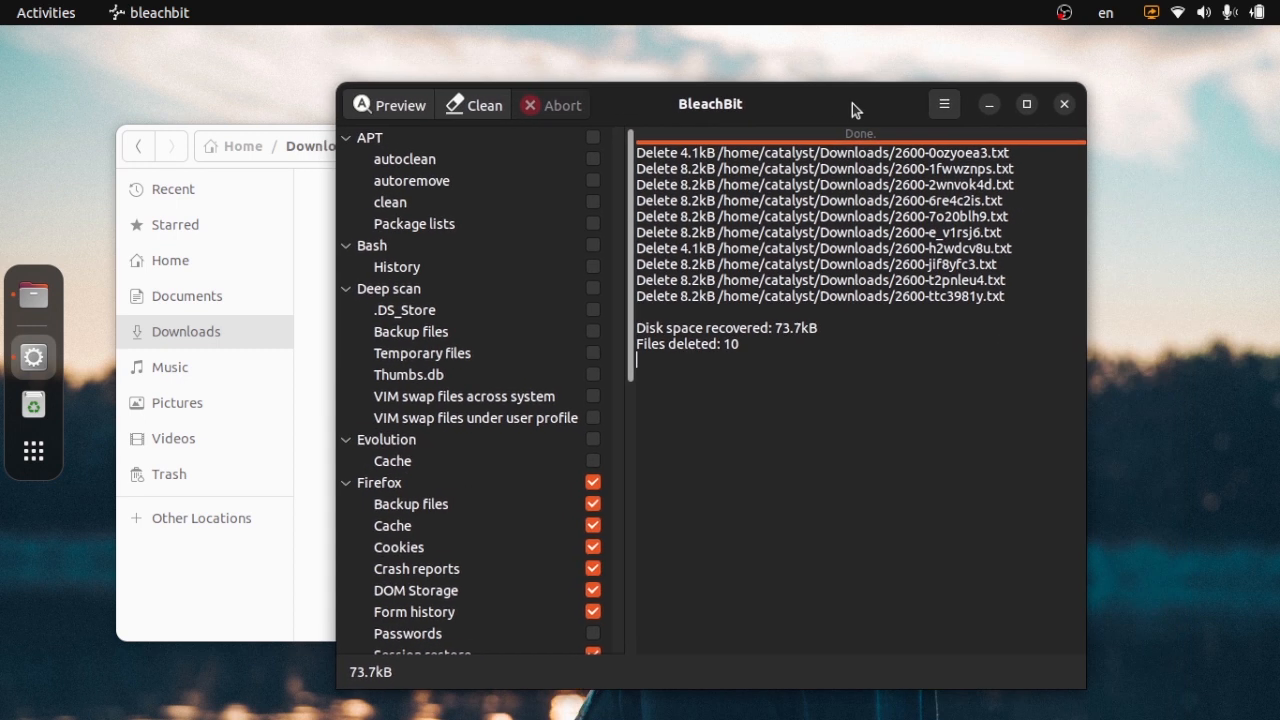
{"action": "left_click", "coordinate": [943, 108]}
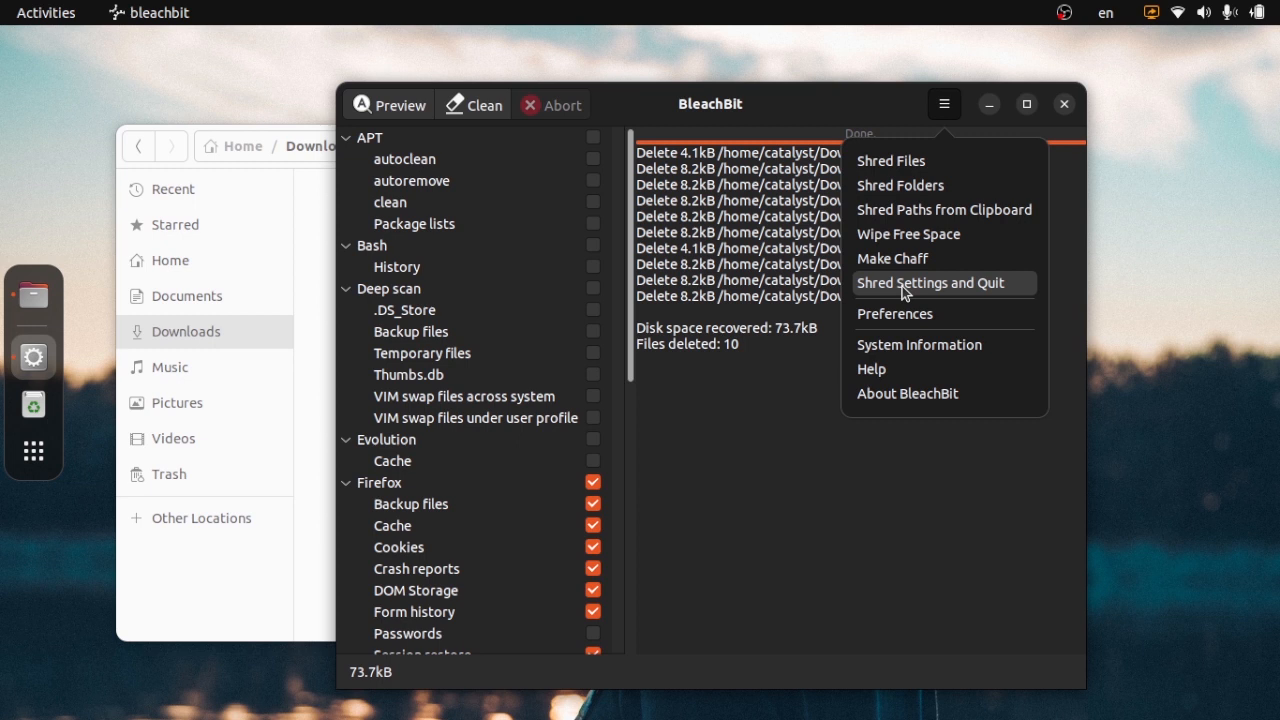
{"action": "left_click", "coordinate": [819, 285]}
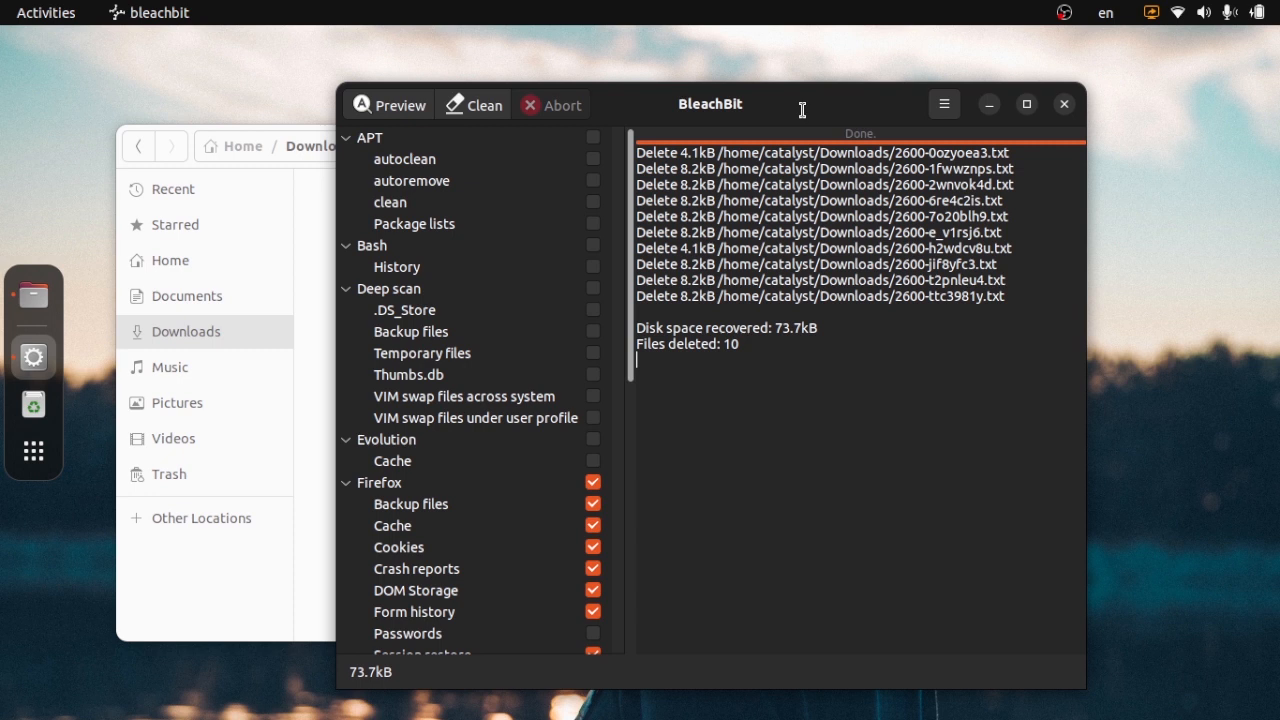
{"action": "left_click", "coordinate": [948, 105]}
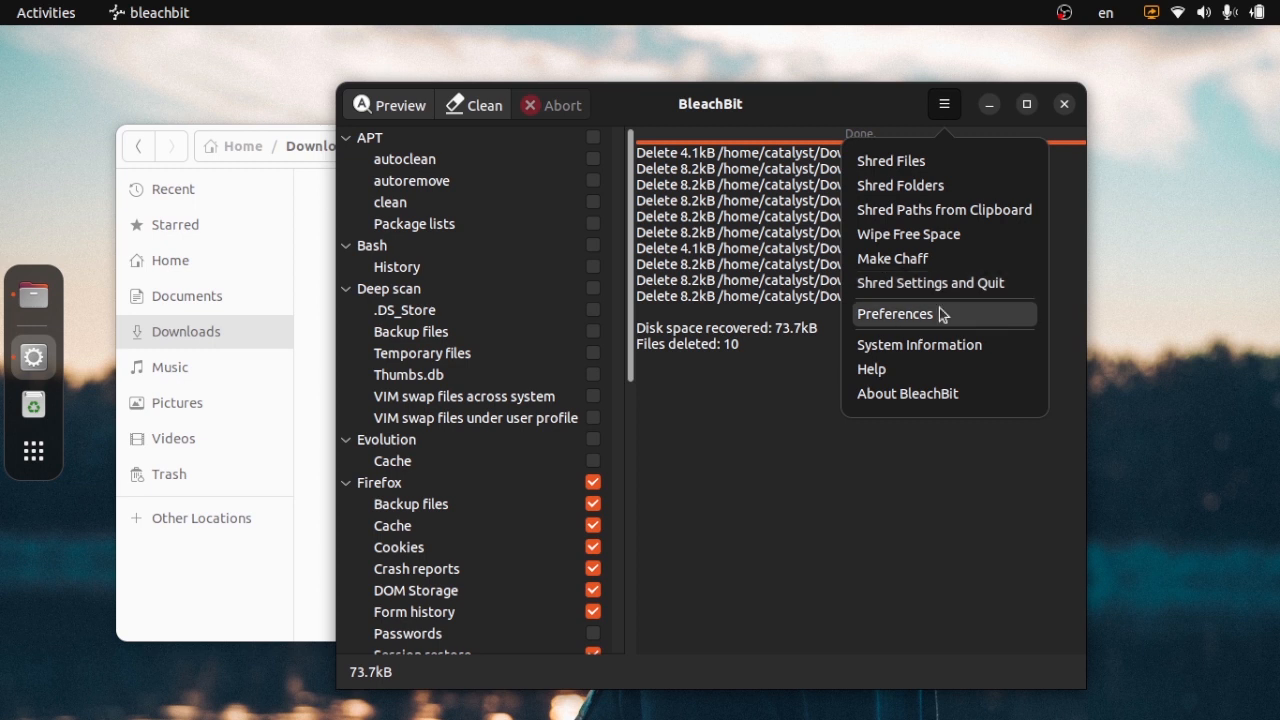
{"action": "left_click", "coordinate": [631, 335]}
Deselect the whole System cleaner group and highlight its Localizations entry.
{"action": "left_click_drag", "start_coordinate": [632, 325], "coordinate": [657, 606]}
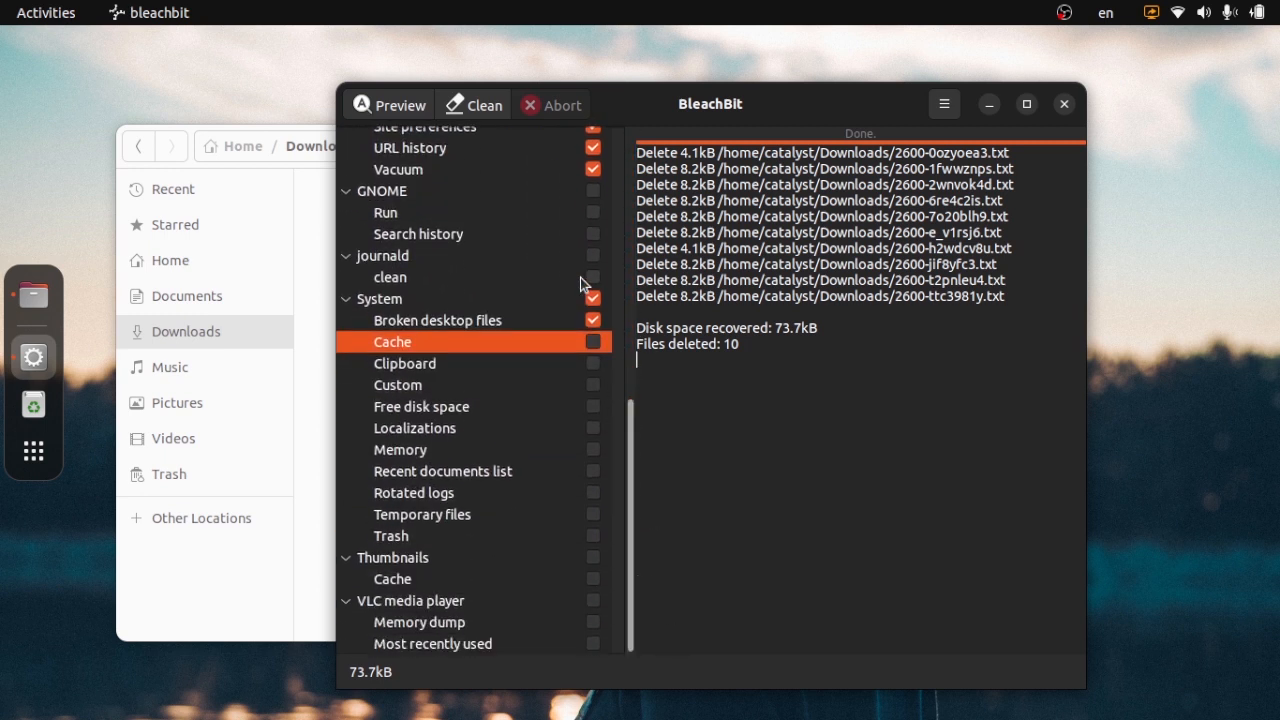
{"action": "left_click", "coordinate": [596, 302]}
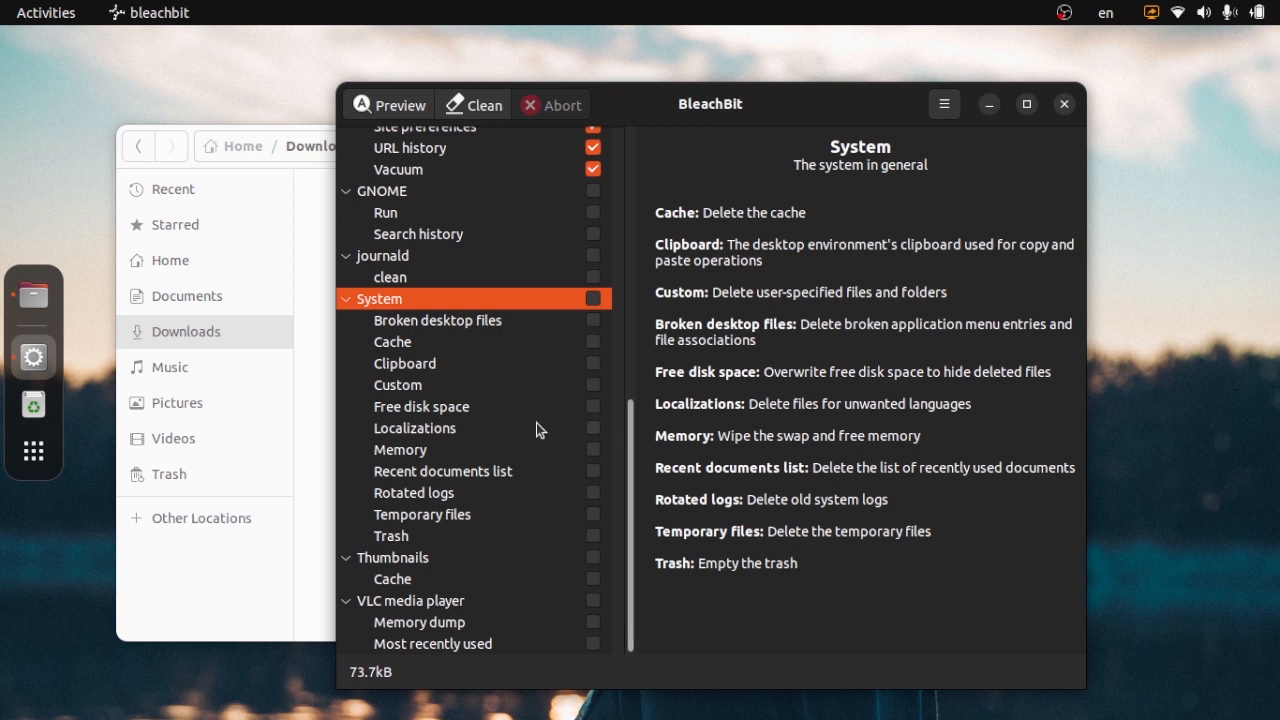
{"action": "left_click", "coordinate": [466, 432]}
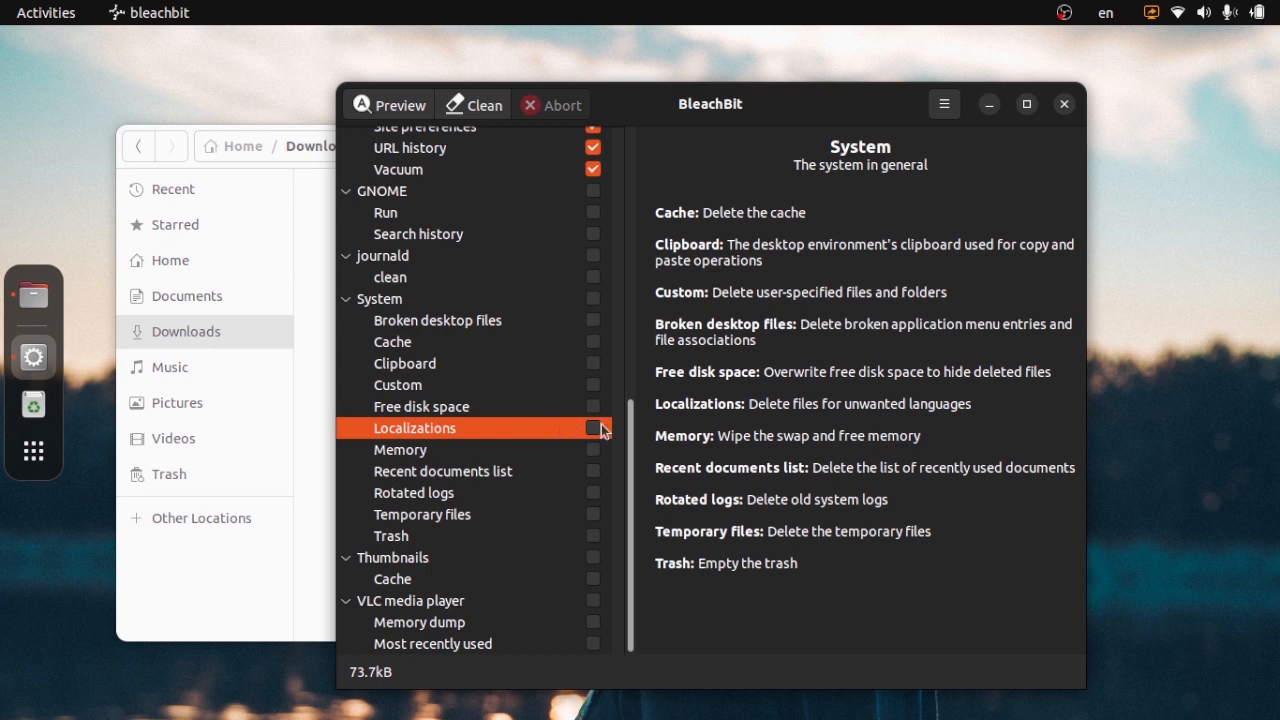
Open the Languages settings in Preferences, look through which languages are marked Preserve, and close Preferences.
{"action": "left_click", "coordinate": [944, 106]}
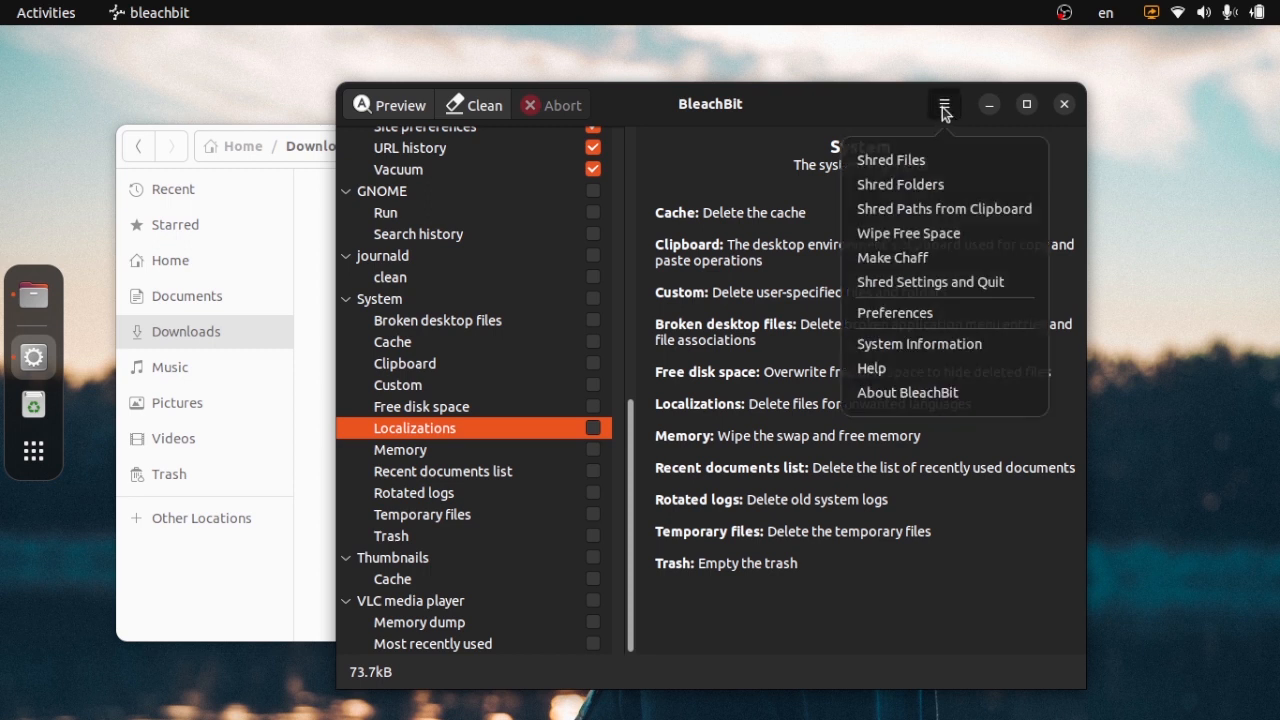
{"action": "left_click", "coordinate": [905, 314]}
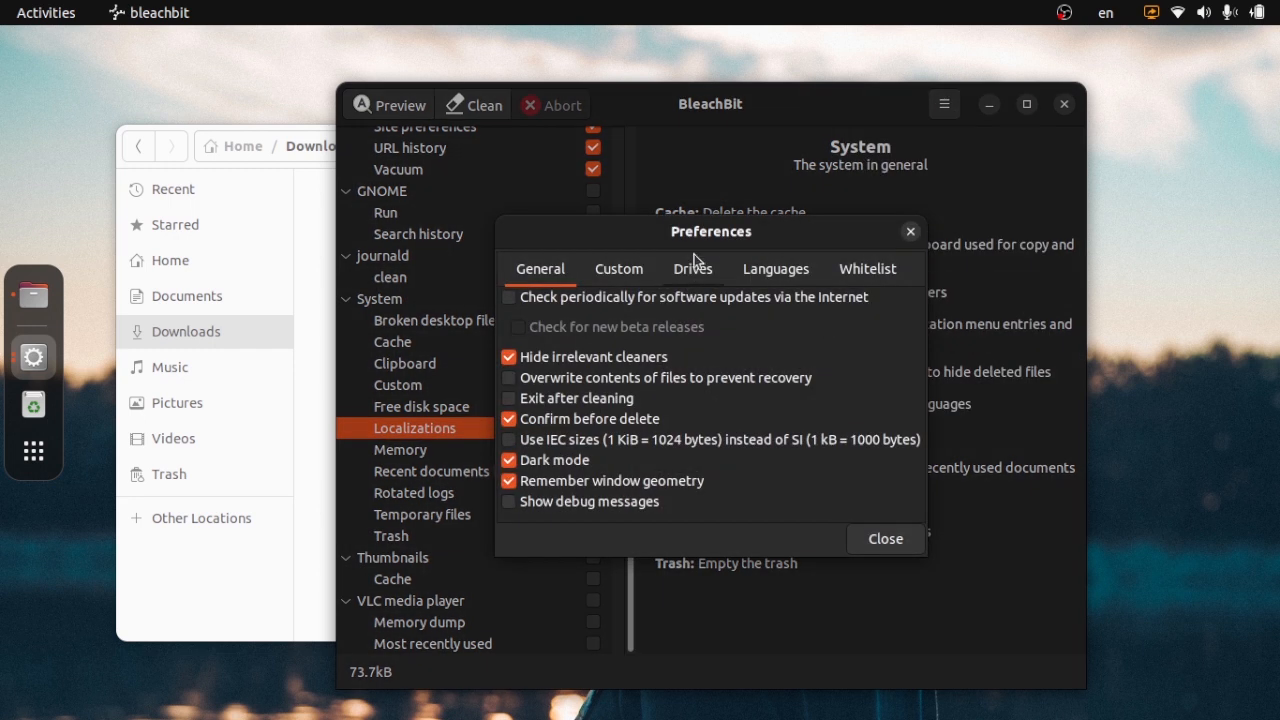
{"action": "left_click", "coordinate": [757, 278]}
{"action": "mouse_move", "coordinate": [917, 346]}
{"action": "left_mouse_down"}
{"action": "mouse_move", "coordinate": [918, 378]}
{"action": "mouse_move", "coordinate": [914, 366]}
{"action": "left_mouse_up"}
{"action": "left_click_drag", "start_coordinate": [916, 368], "coordinate": [917, 374]}
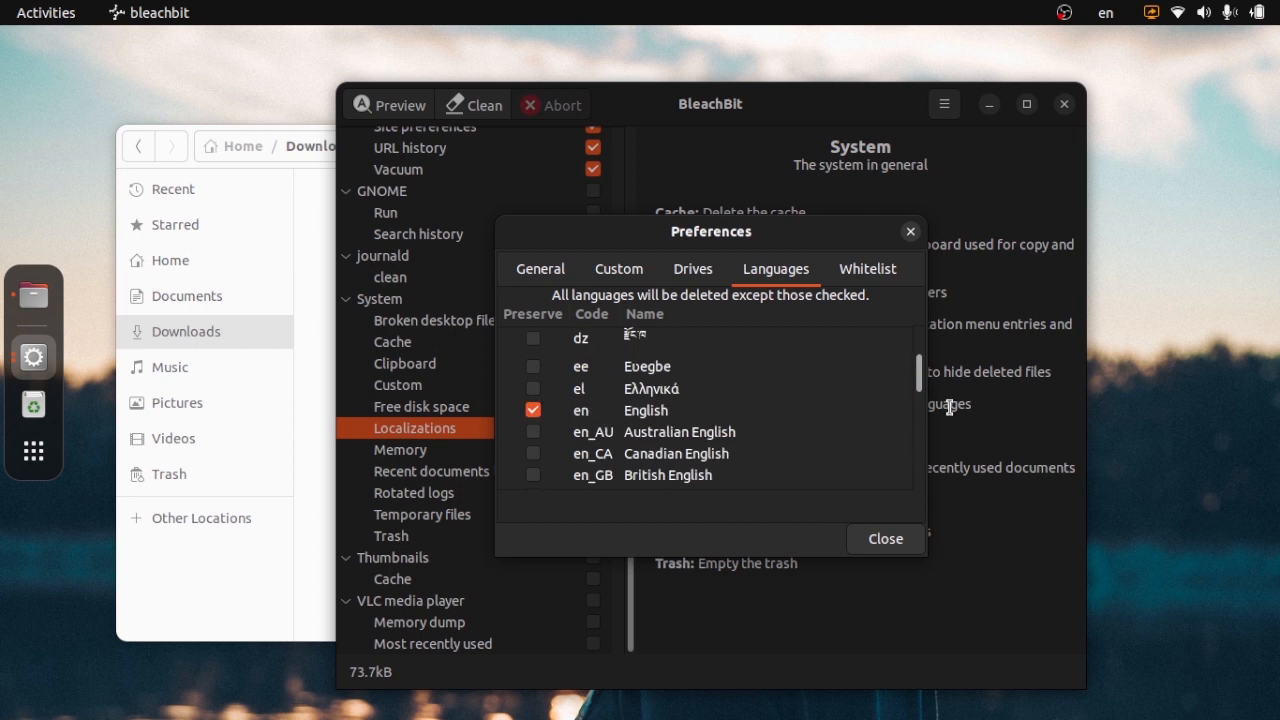
{"action": "left_click_drag", "start_coordinate": [920, 372], "coordinate": [919, 393]}
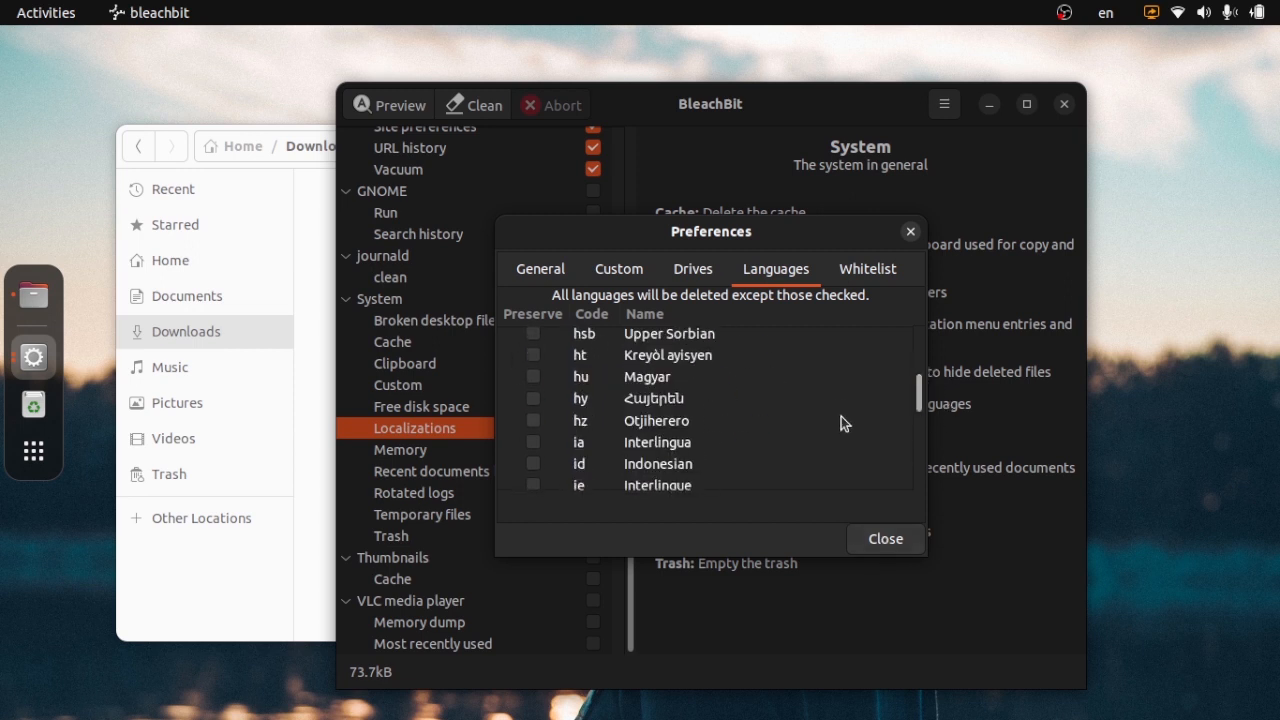
{"action": "left_click", "coordinate": [885, 537]}
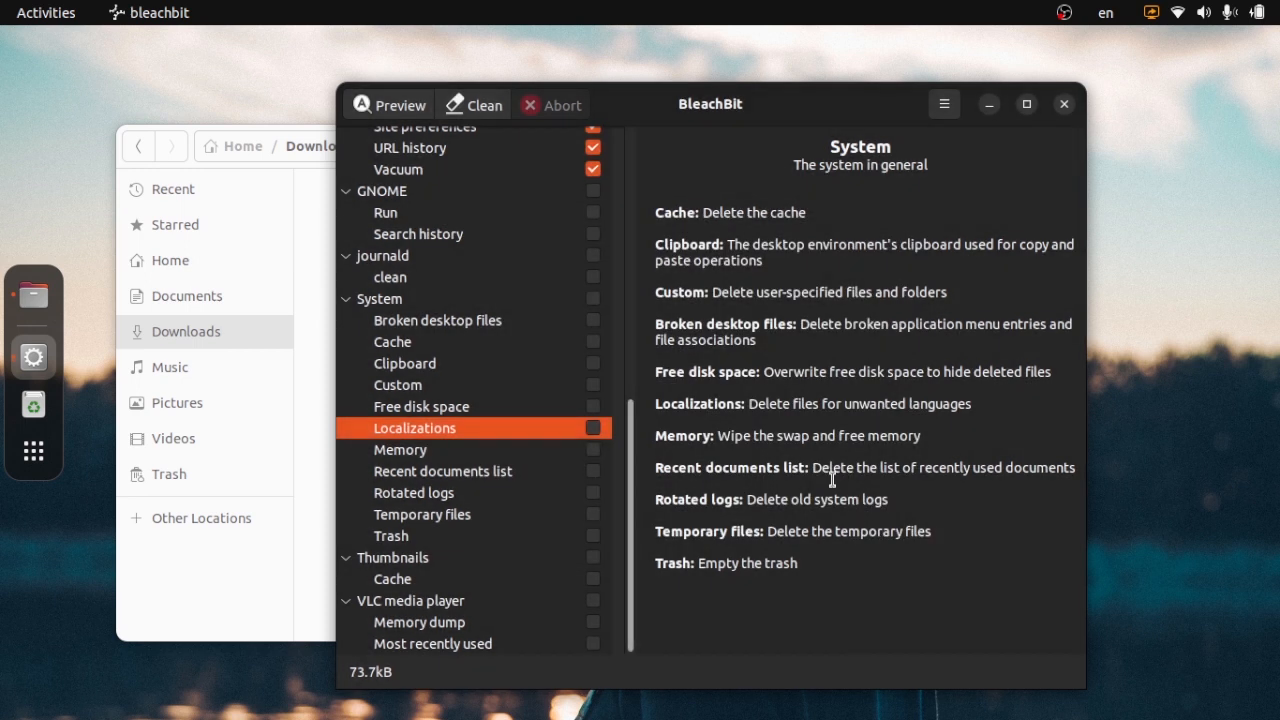
Try to enable the System Localizations cleaner, cancel its warning, and reposition the BleachBit window on the desktop.
{"action": "left_click", "coordinate": [595, 430]}
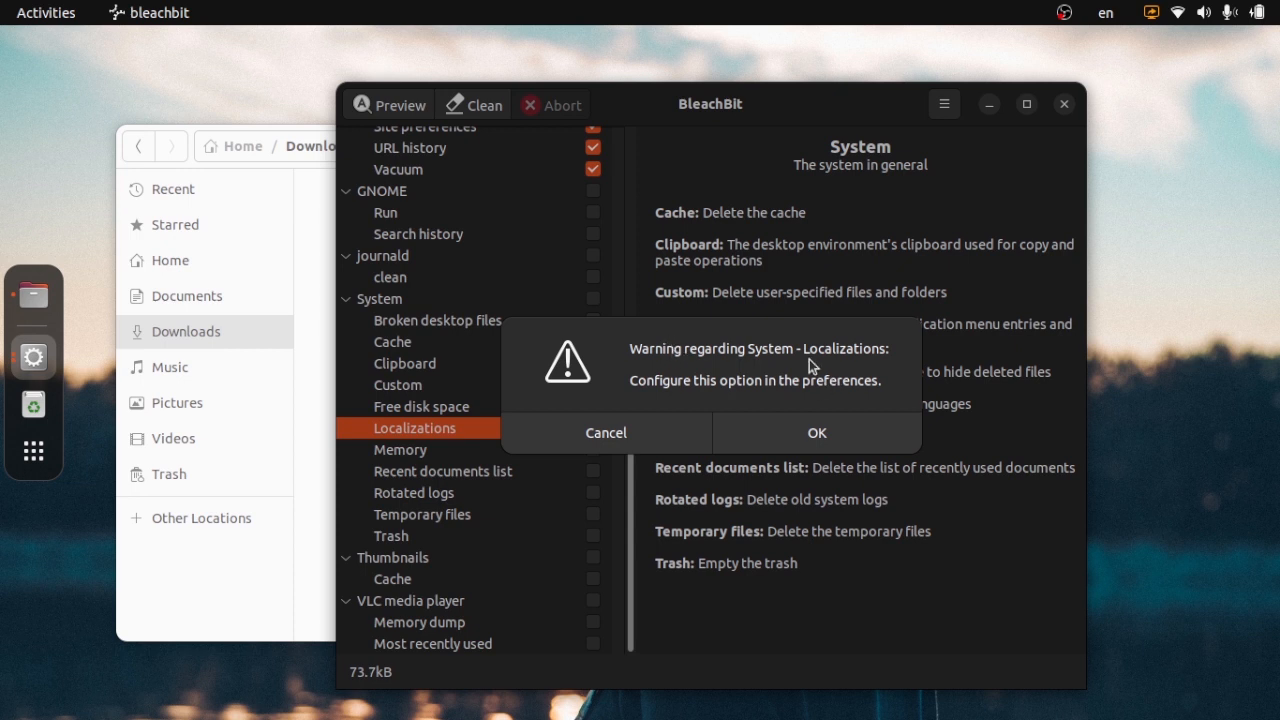
{"action": "left_click", "coordinate": [598, 432]}
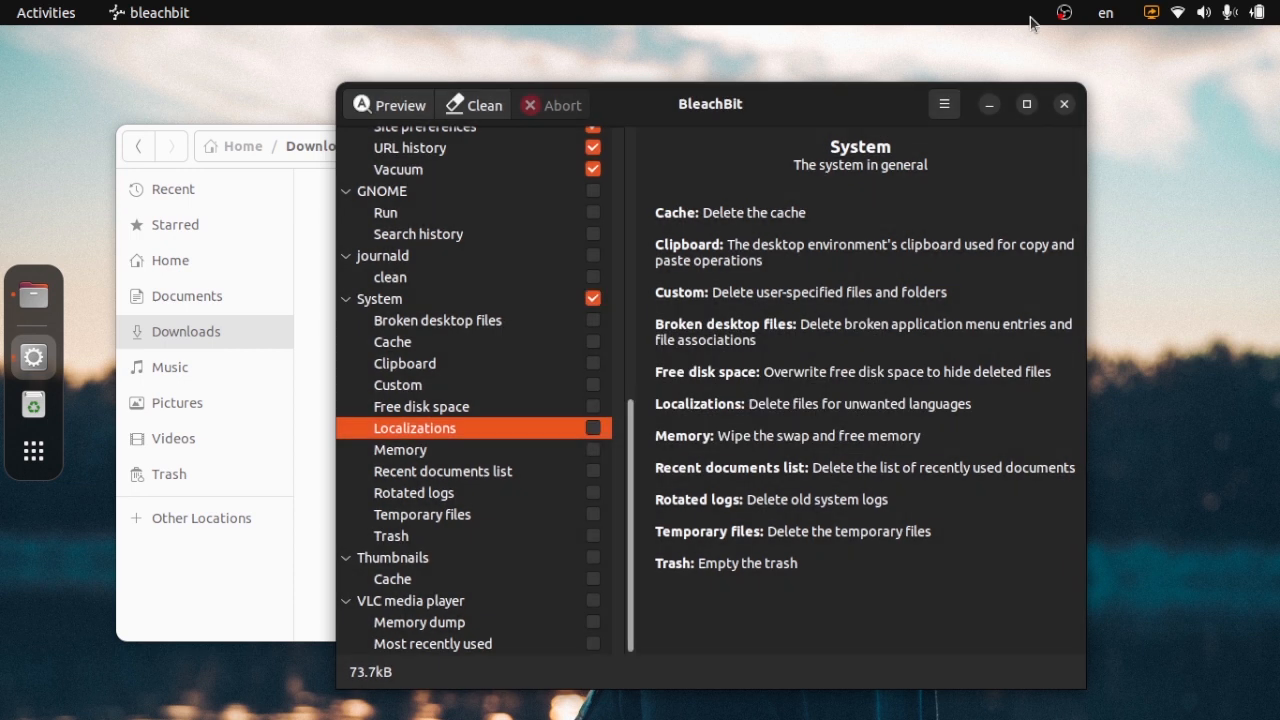
{"action": "left_click_drag", "start_coordinate": [841, 105], "coordinate": [800, 253]}
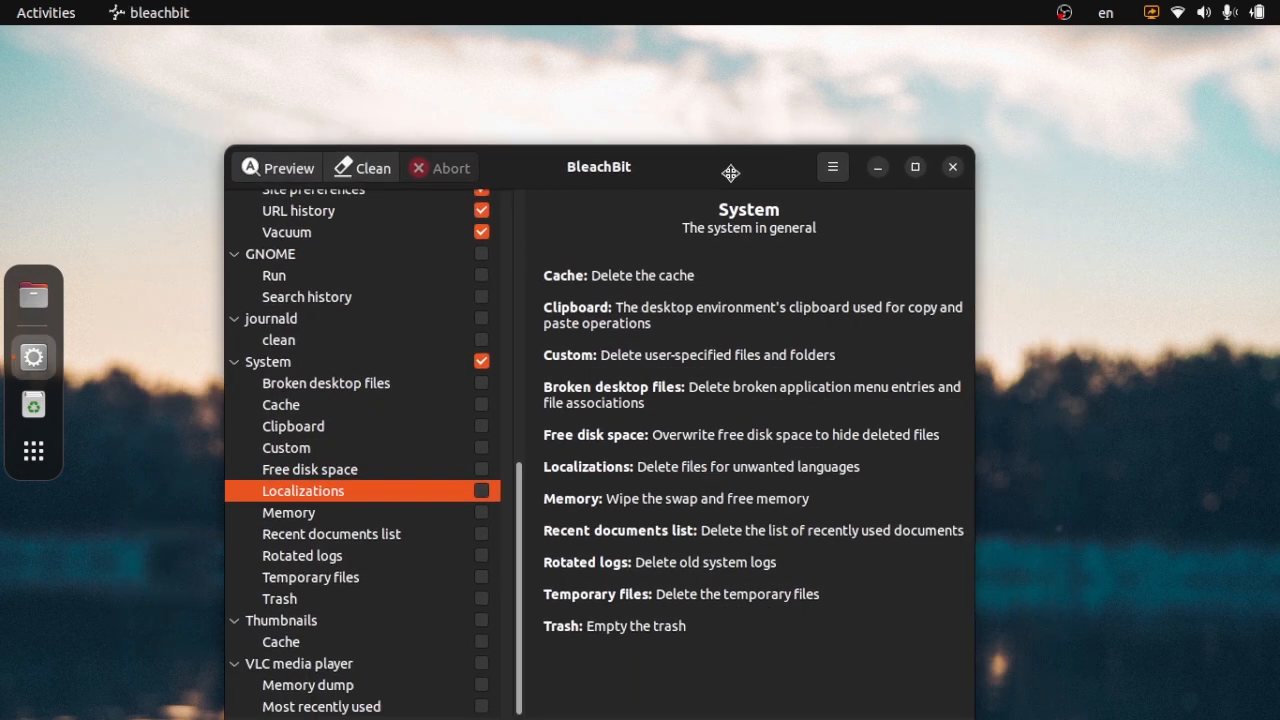
{"action": "left_click_drag", "start_coordinate": [731, 173], "coordinate": [789, 91]}
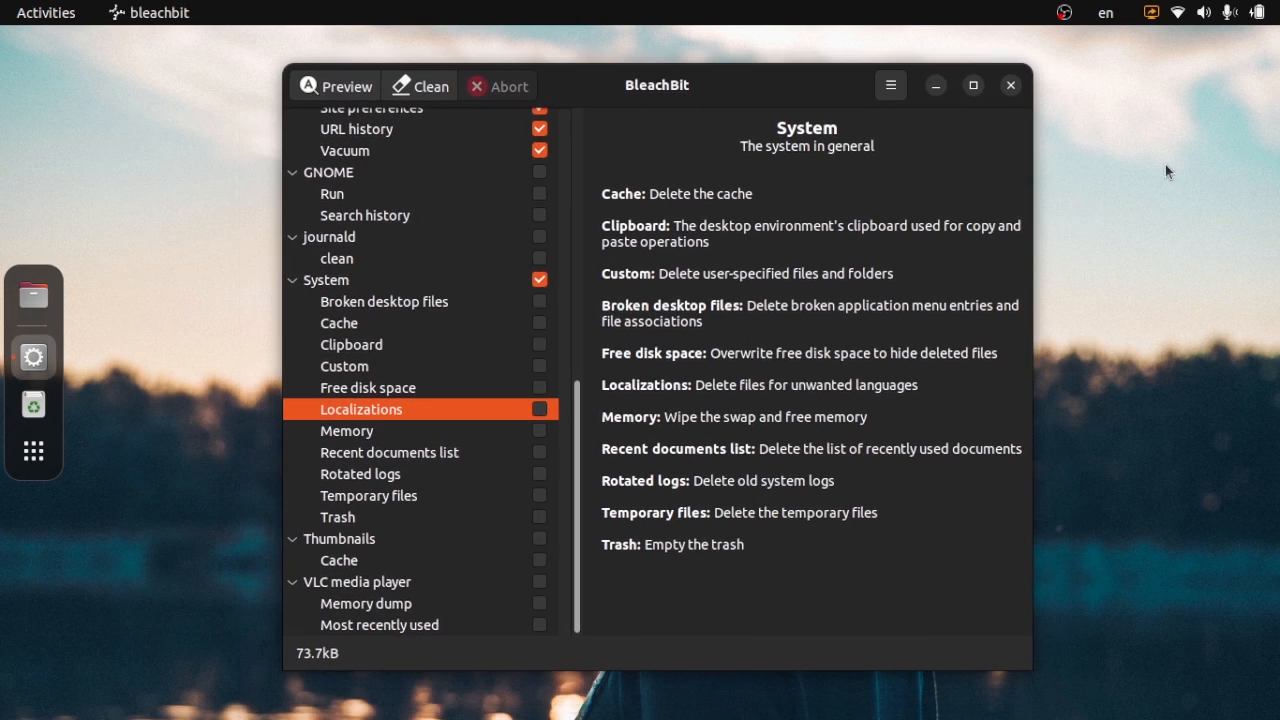